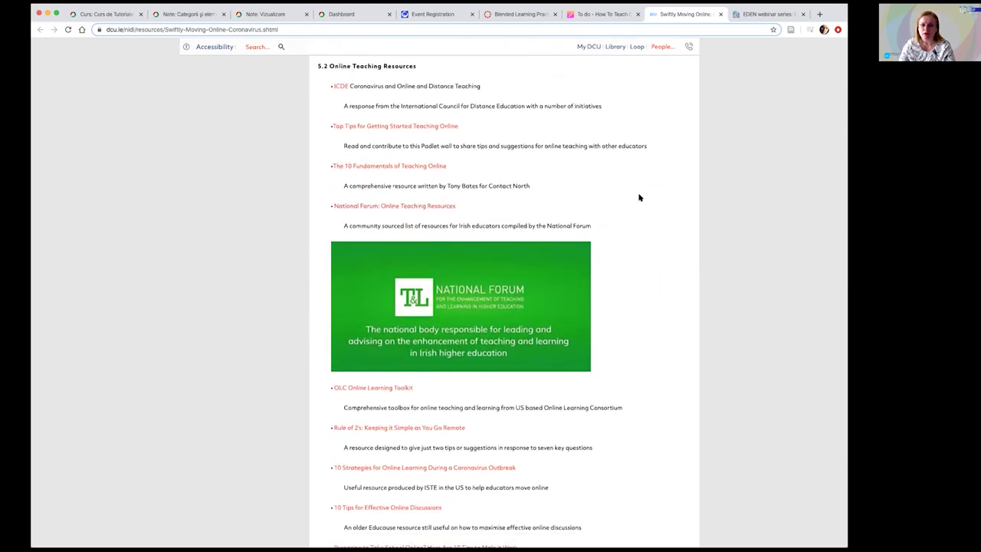
Review the EDEN webinar series page, including the first webinar's description, the speakers and the planned upcoming webinars
{"action": "left_click", "coordinate": [769, 14]}
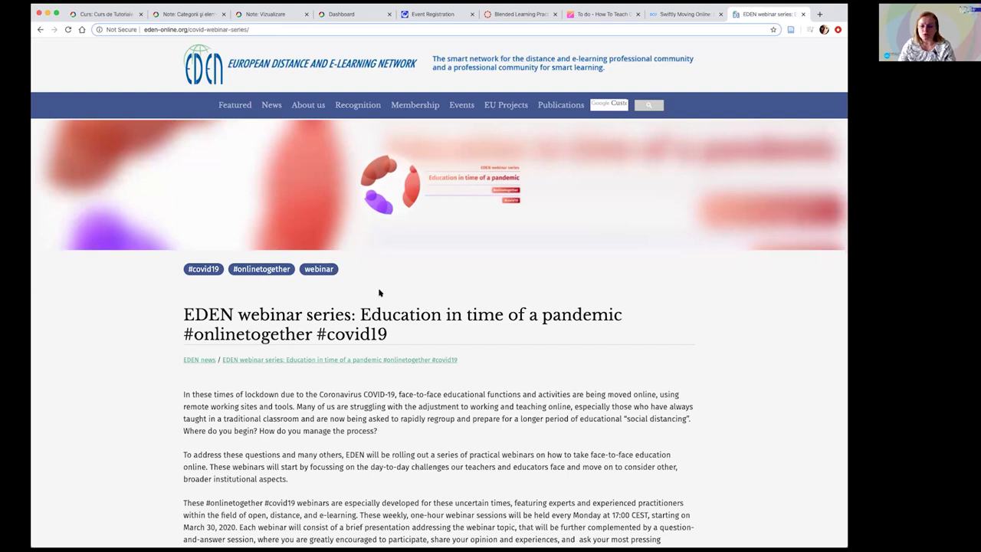
{"action": "scroll", "coordinate": [379, 291], "scroll_direction": "down", "scroll_amount": 4}
{"action": "scroll", "coordinate": [322, 281], "scroll_direction": "down", "scroll_amount": 9}
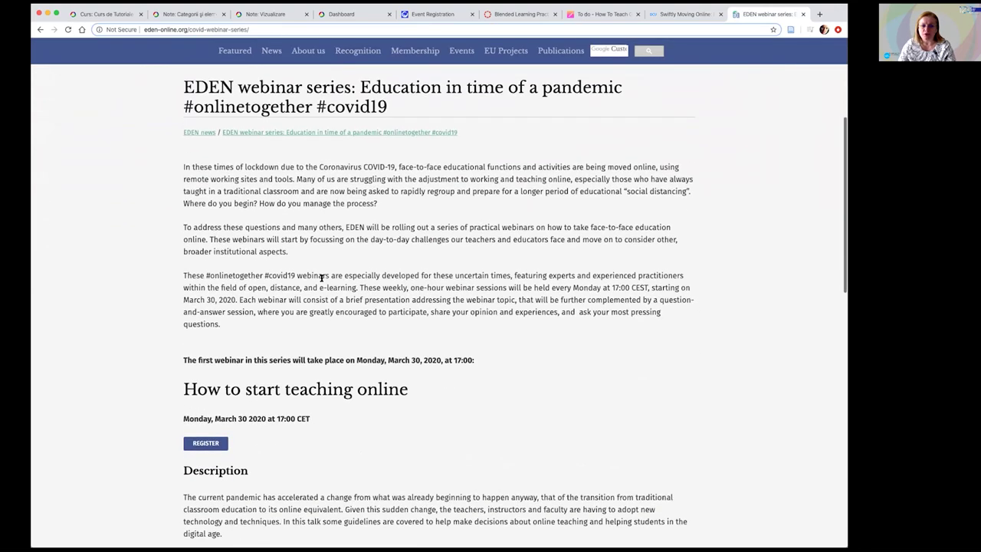
{"action": "scroll", "coordinate": [321, 280], "scroll_direction": "down", "scroll_amount": 1}
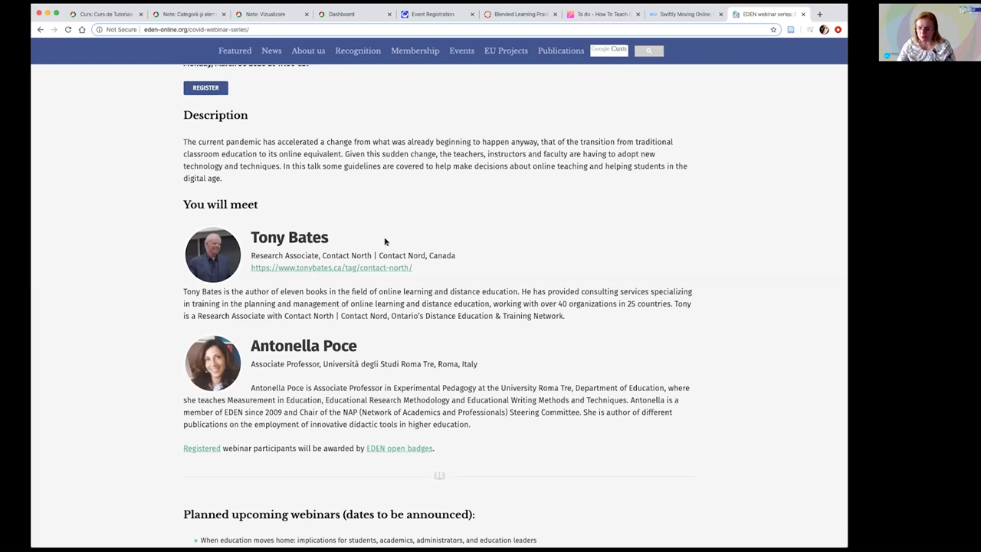
{"action": "scroll", "coordinate": [385, 242], "scroll_direction": "down", "scroll_amount": 5}
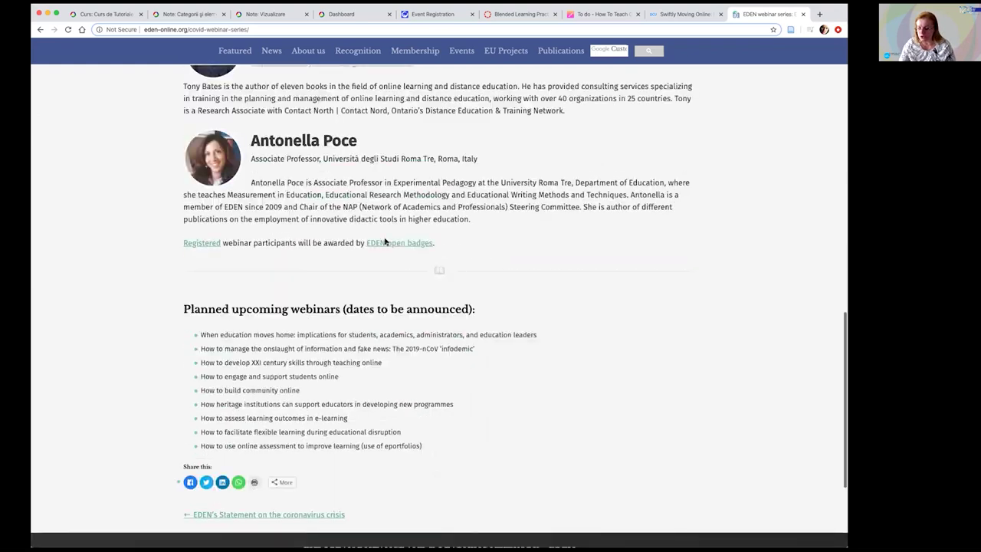
{"action": "scroll", "coordinate": [385, 241], "scroll_direction": "up", "scroll_amount": 2}
{"action": "scroll", "coordinate": [385, 241], "scroll_direction": "up", "scroll_amount": 3}
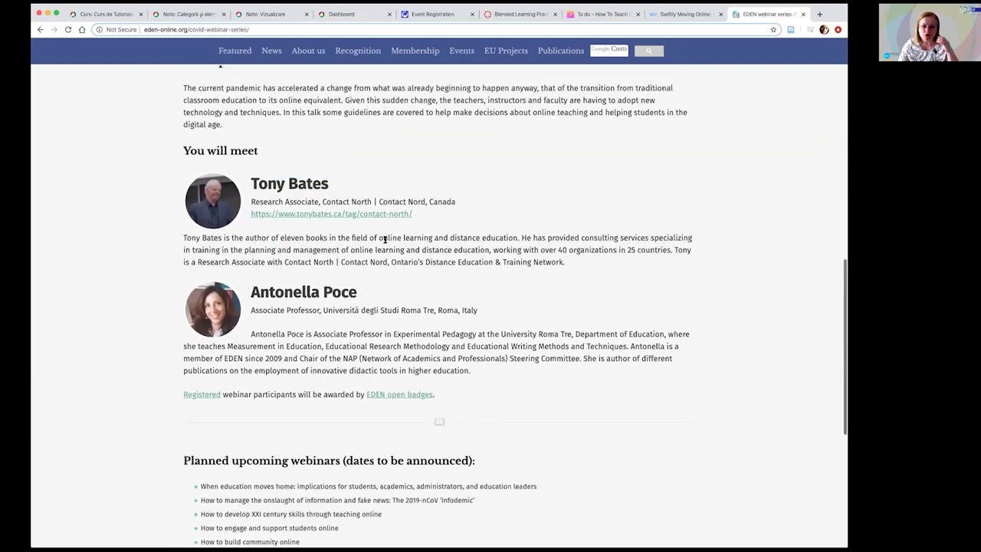
{"action": "scroll", "coordinate": [491, 247], "scroll_direction": "up", "scroll_amount": 12}
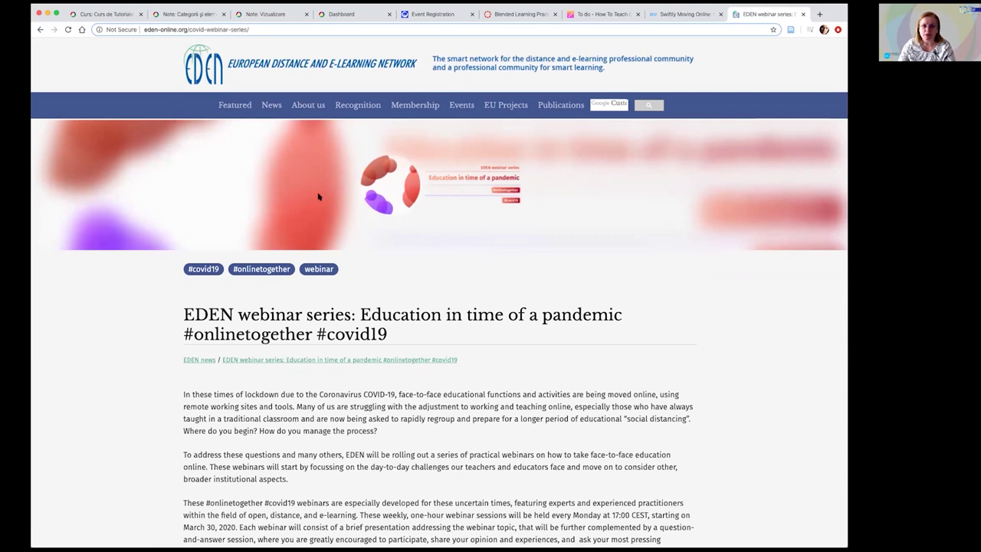
{"action": "scroll", "coordinate": [492, 332], "scroll_direction": "down", "scroll_amount": 5}
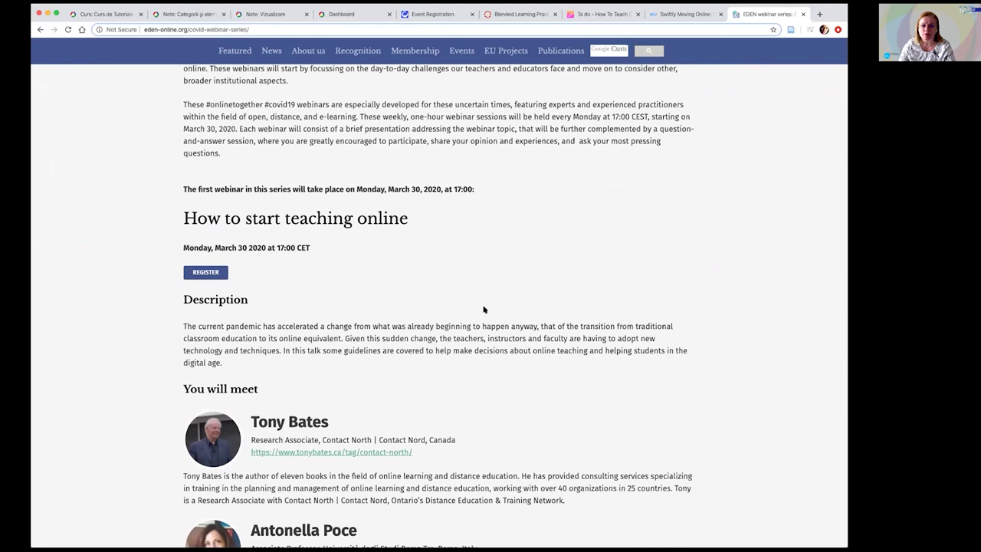
{"action": "scroll", "coordinate": [484, 309], "scroll_direction": "up", "scroll_amount": 2}
{"action": "scroll", "coordinate": [526, 244], "scroll_direction": "up", "scroll_amount": 3}
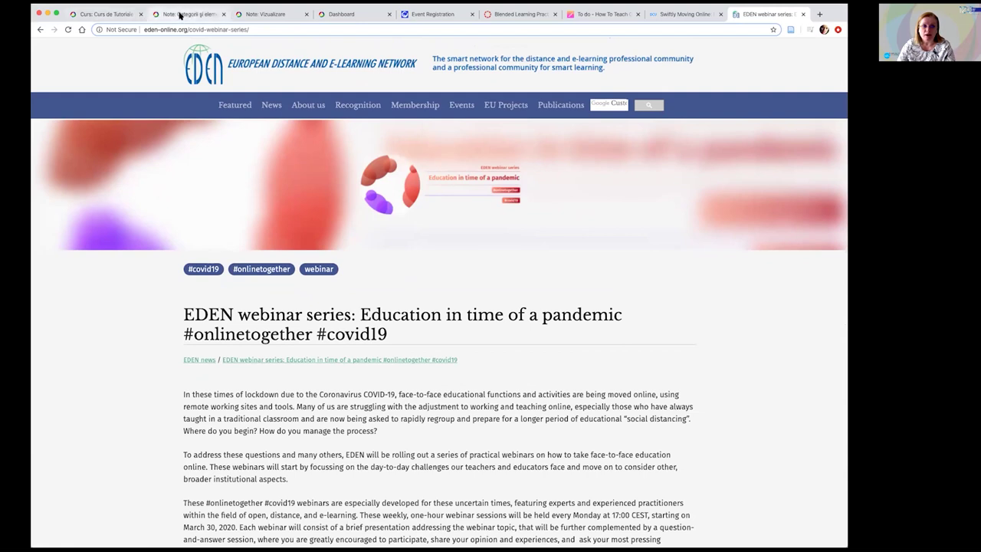
Look over the tutorials in the Curs de Tutoriale pentru Profesori course and open its grade report
{"action": "left_click", "coordinate": [120, 15]}
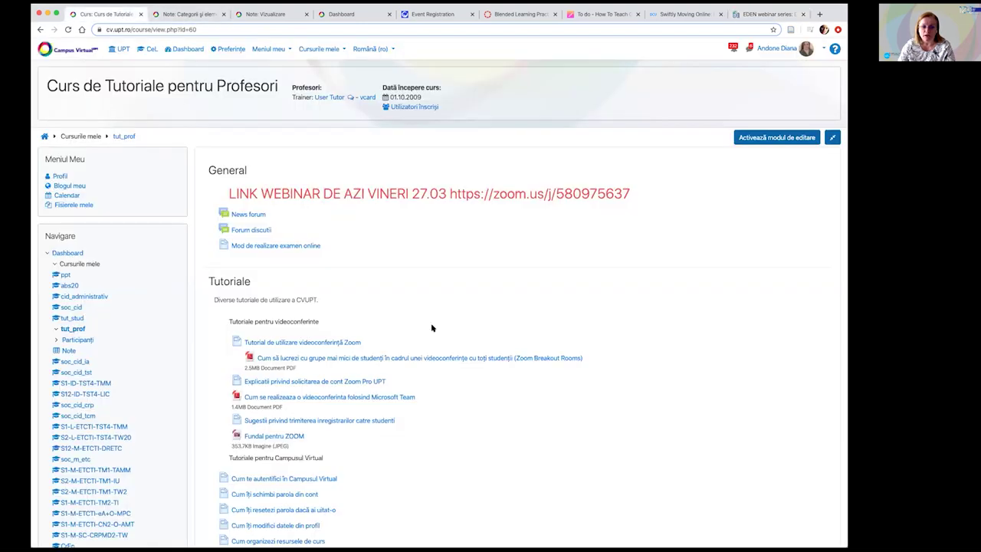
{"action": "scroll", "coordinate": [396, 307], "scroll_direction": "down", "scroll_amount": 8}
{"action": "scroll", "coordinate": [356, 248], "scroll_direction": "up", "scroll_amount": 3}
{"action": "scroll", "coordinate": [355, 248], "scroll_direction": "up", "scroll_amount": 3}
{"action": "scroll", "coordinate": [356, 249], "scroll_direction": "down", "scroll_amount": 4}
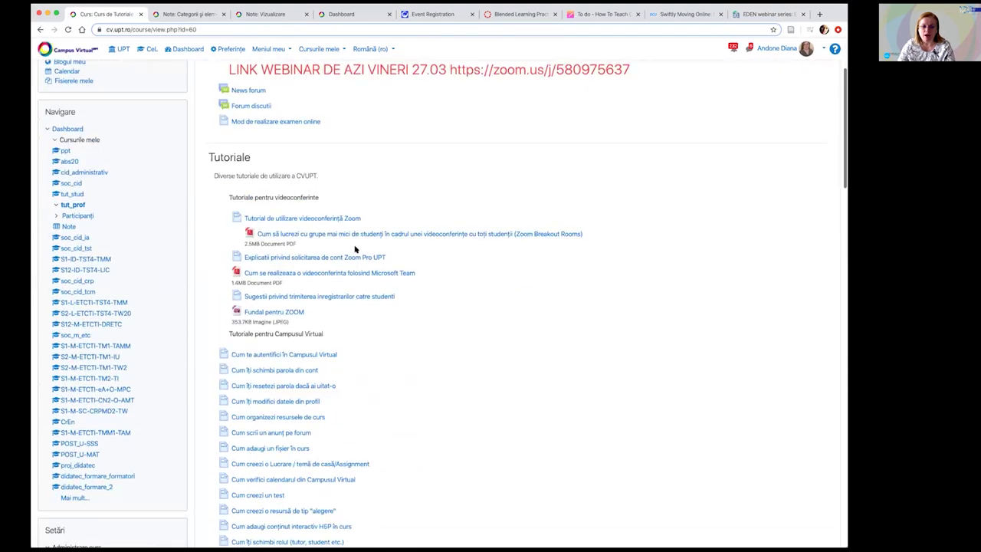
{"action": "scroll", "coordinate": [355, 249], "scroll_direction": "up", "scroll_amount": 3}
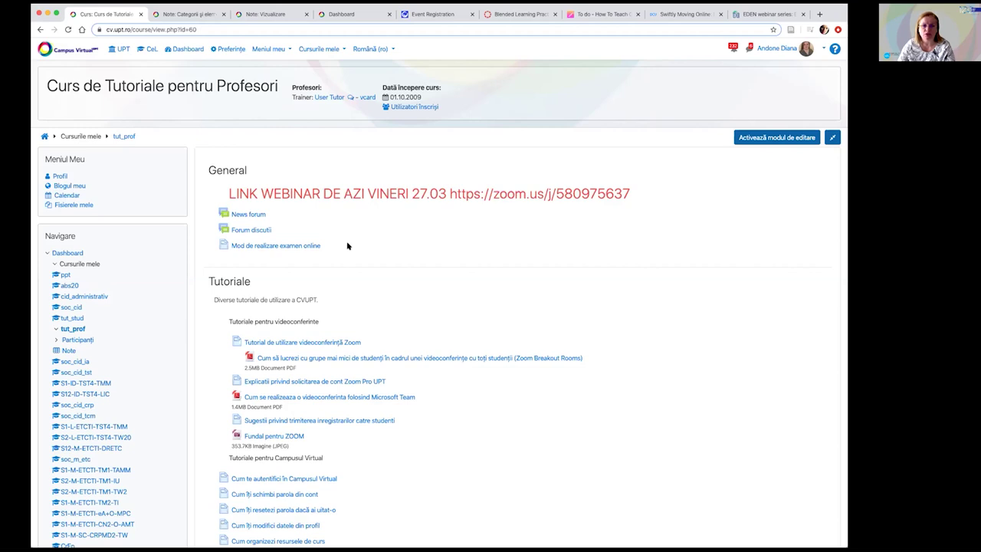
{"action": "scroll", "coordinate": [347, 245], "scroll_direction": "down", "scroll_amount": 1}
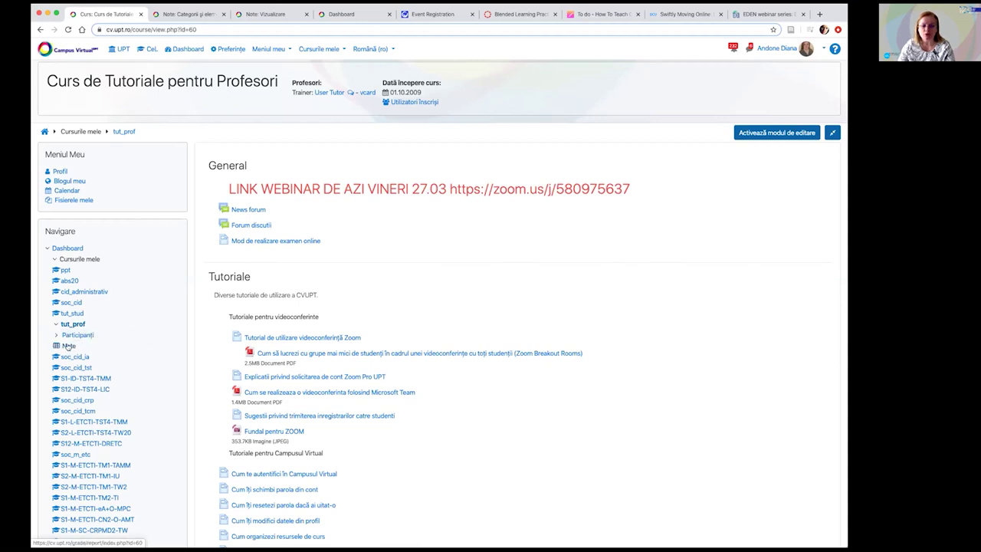
{"action": "left_click", "coordinate": [67, 346]}
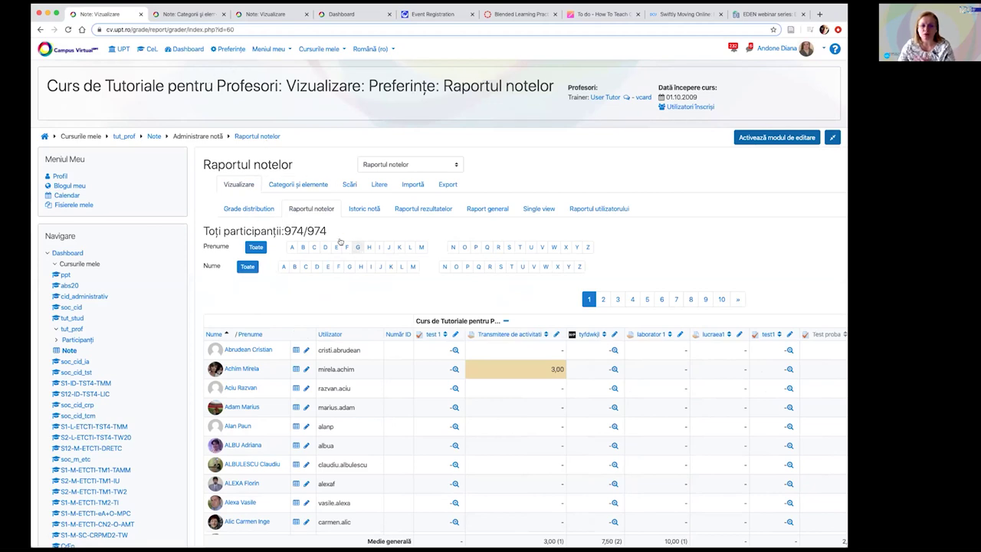
Compare the Curs de Test gradebook setup with the grade report of Tehnologii Multimedia - TST3, reloading that report
{"action": "left_click", "coordinate": [196, 15]}
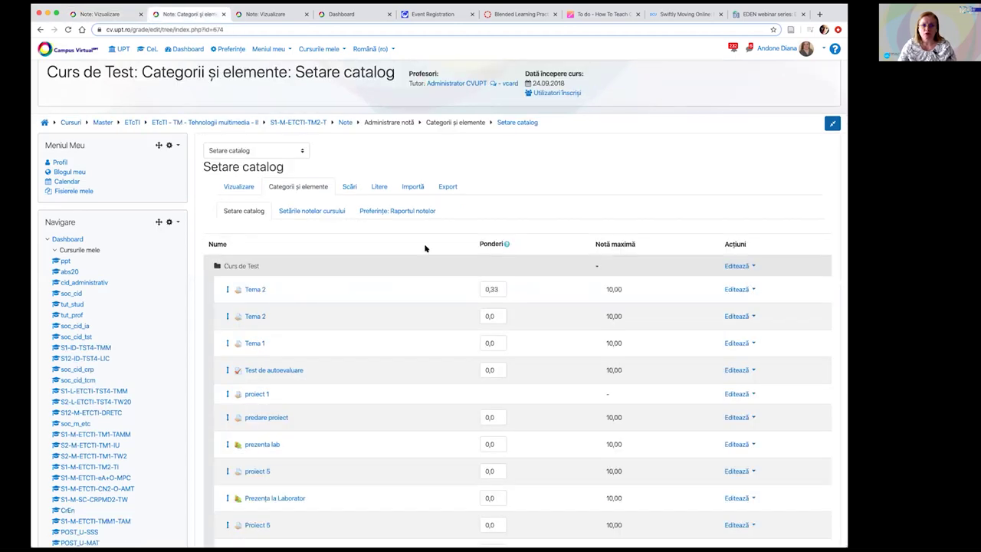
{"action": "left_click", "coordinate": [299, 15]}
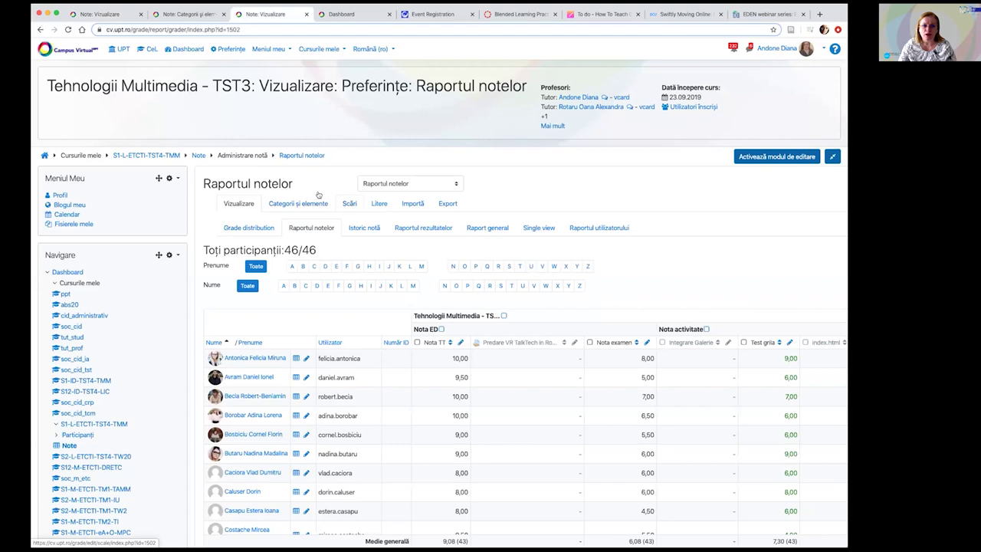
{"action": "left_click", "coordinate": [198, 155]}
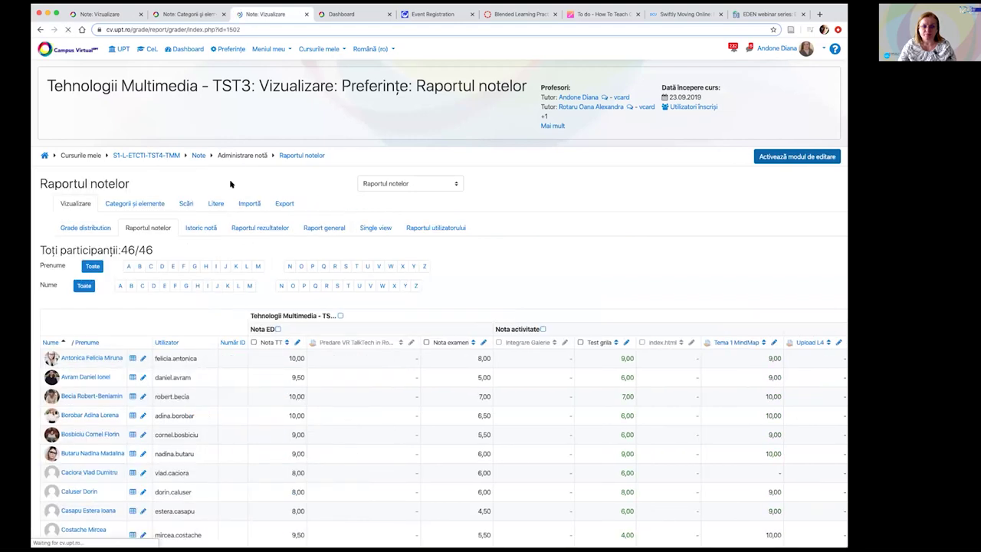
{"action": "left_click", "coordinate": [196, 13]}
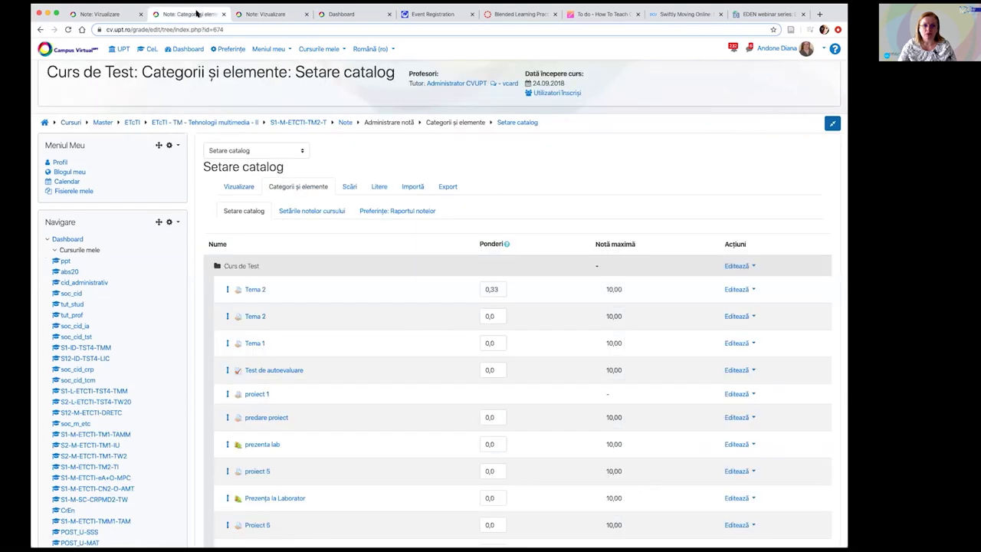
{"action": "left_click", "coordinate": [269, 15]}
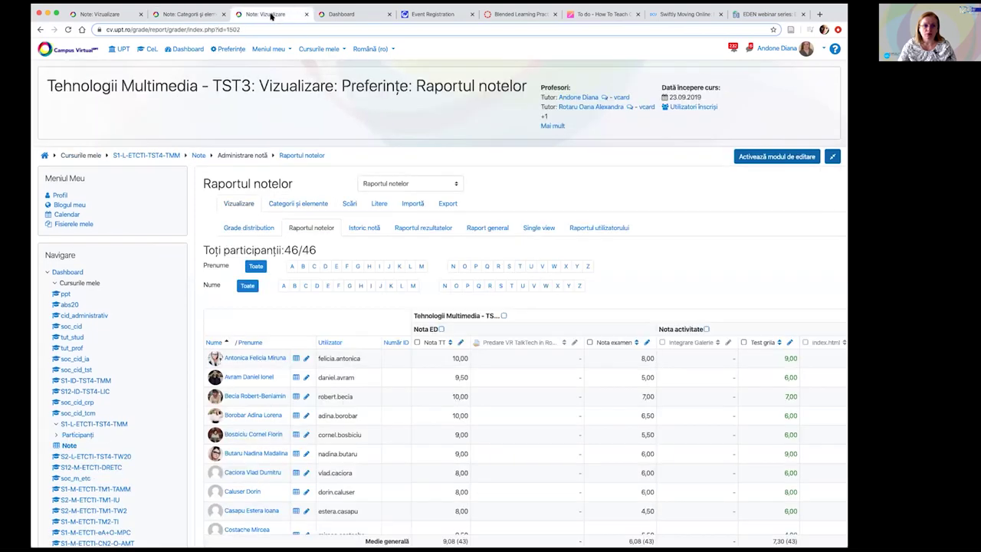
Open Curs de Test from the dashboard's quick course list in its own tab, placed right after the Curs de Test gradebook setup tab
{"action": "left_click", "coordinate": [320, 15]}
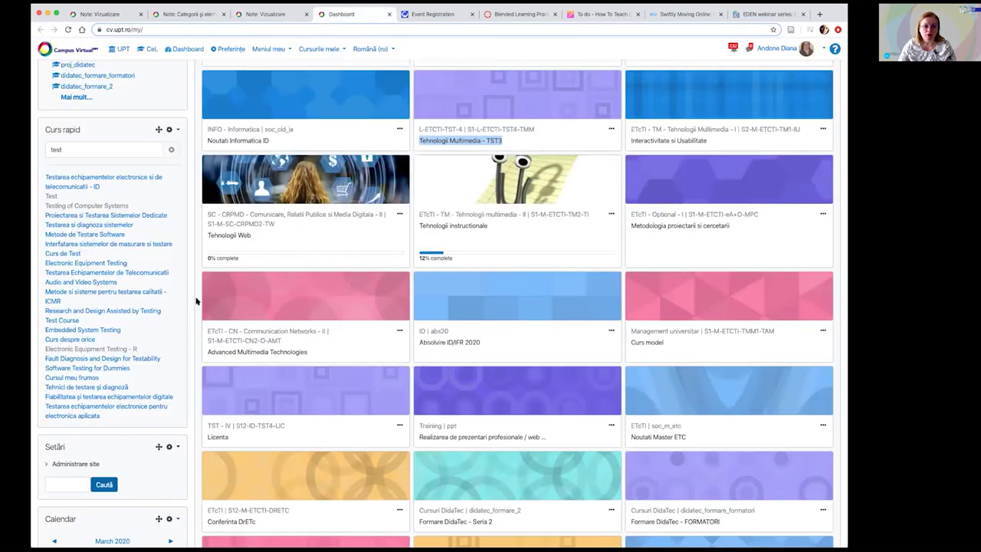
{"action": "left_click", "coordinate": [84, 253]}
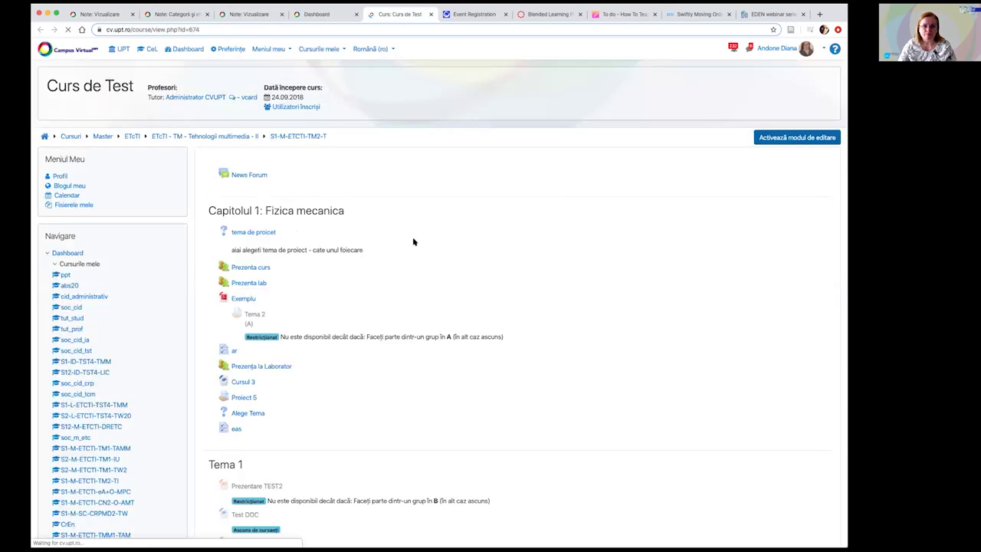
{"action": "left_click_drag", "start_coordinate": [397, 14], "coordinate": [248, 13]}
{"action": "scroll", "coordinate": [264, 275], "scroll_direction": "down", "scroll_amount": 3}
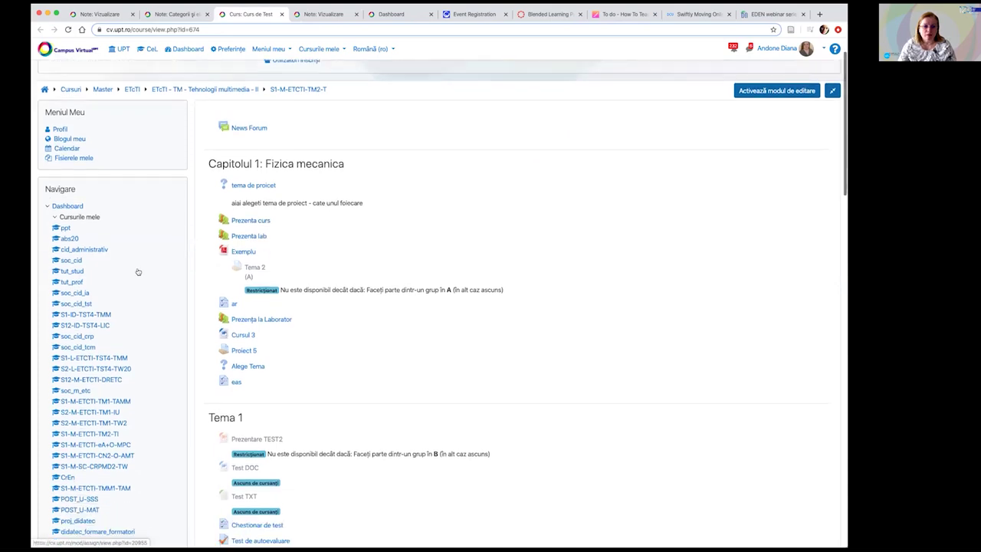
{"action": "scroll", "coordinate": [229, 228], "scroll_direction": "up", "scroll_amount": 3}
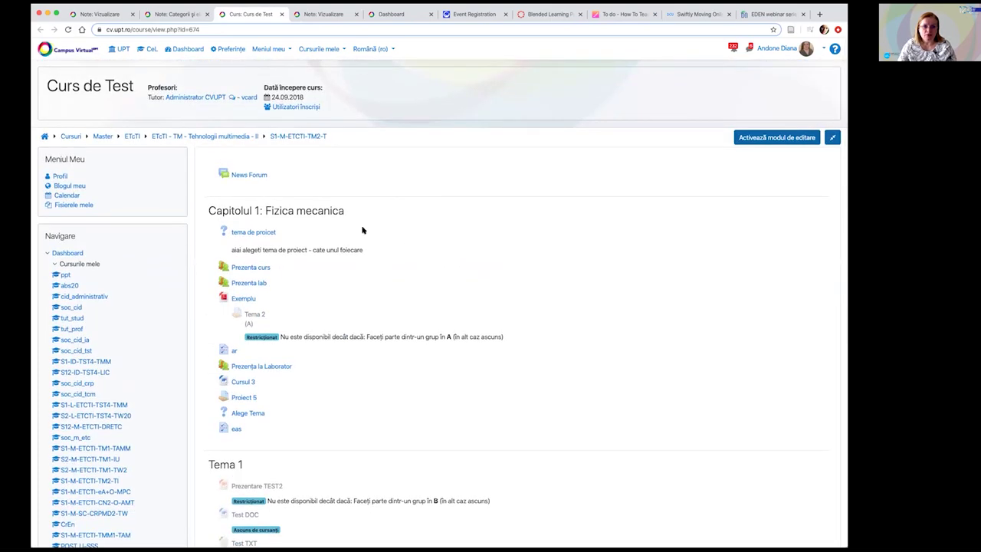
Open the grade report of Curs de Test through its S1-M-ETCTI-TM2-T entry in the course navigation tree
{"action": "scroll", "coordinate": [306, 291], "scroll_direction": "down", "scroll_amount": 6}
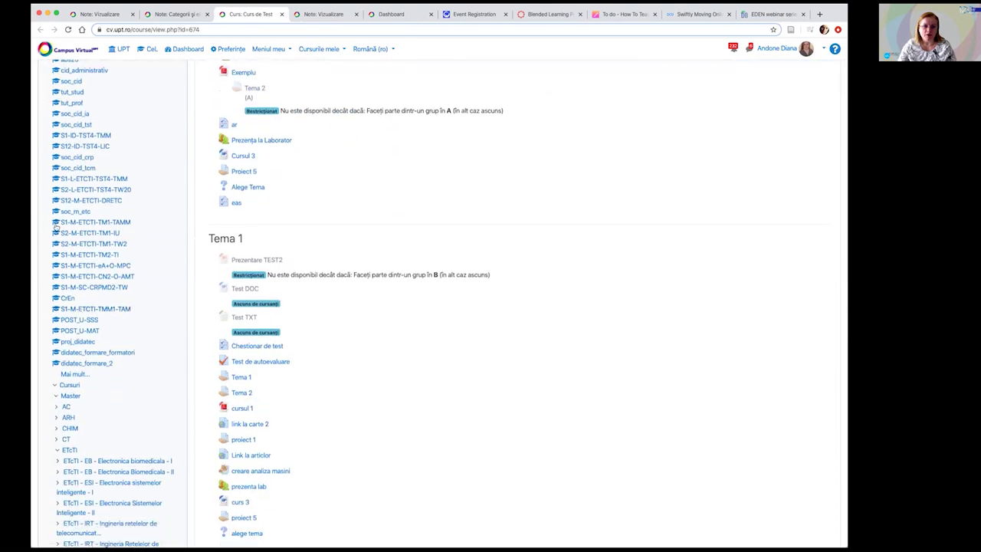
{"action": "scroll", "coordinate": [152, 377], "scroll_direction": "down", "scroll_amount": 1}
{"action": "scroll", "coordinate": [150, 373], "scroll_direction": "up", "scroll_amount": 3}
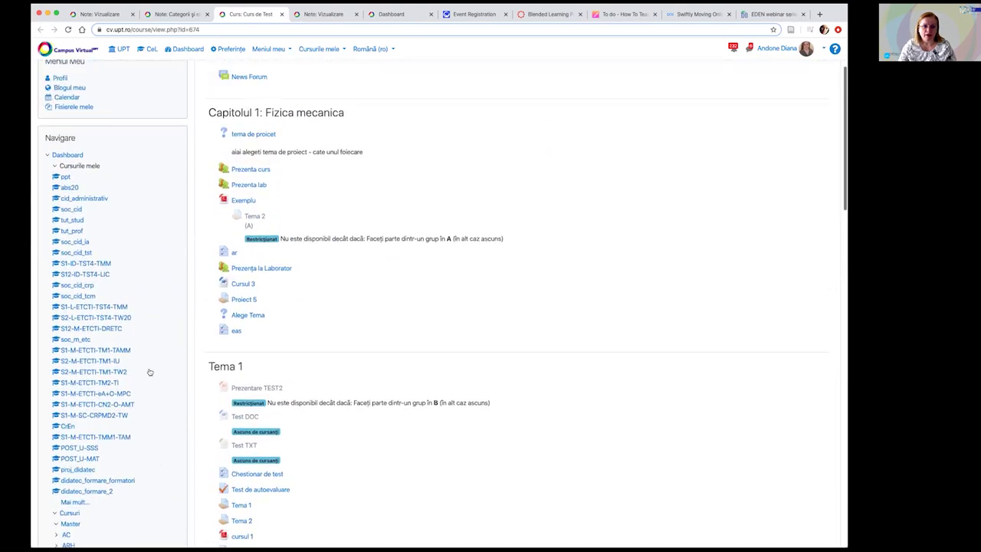
{"action": "scroll", "coordinate": [150, 373], "scroll_direction": "down", "scroll_amount": 10}
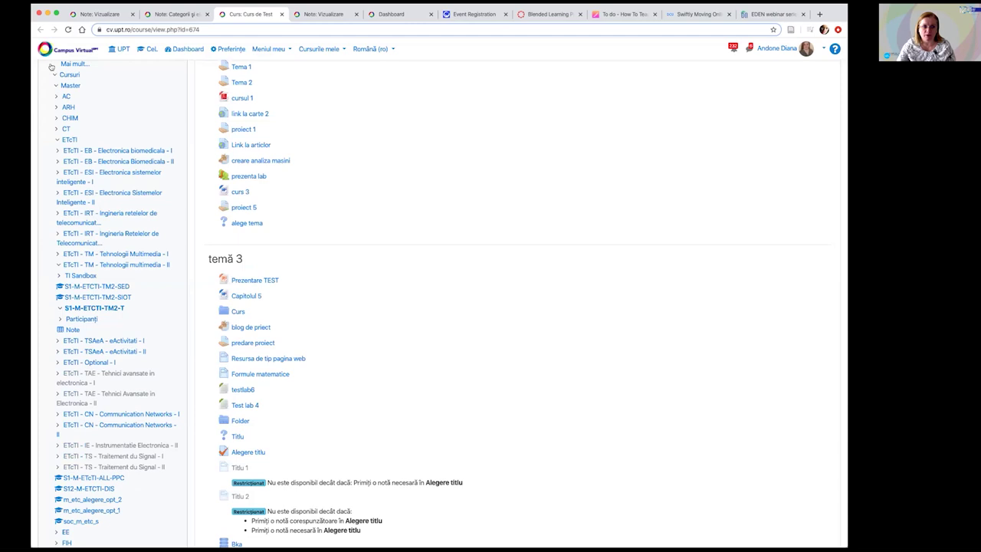
{"action": "left_click", "coordinate": [55, 86]}
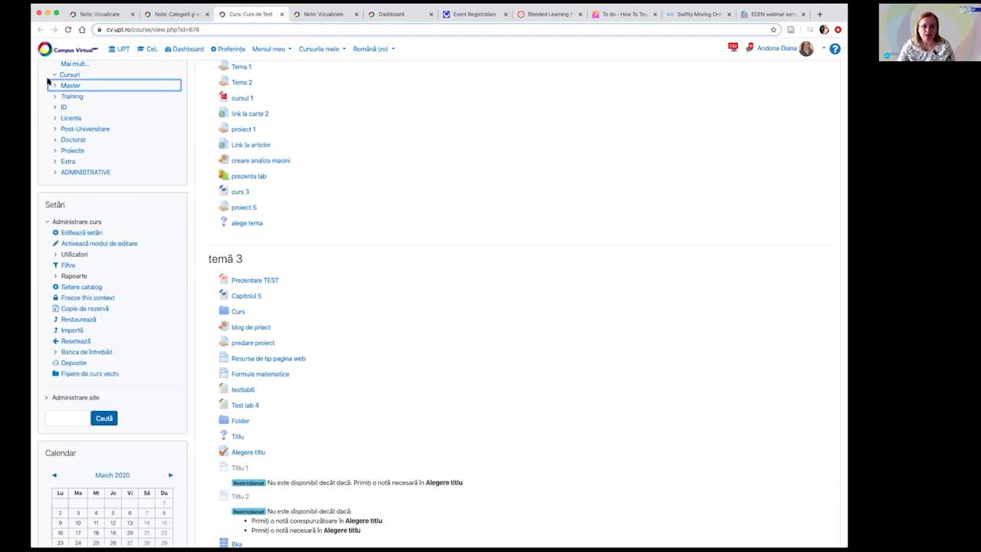
{"action": "left_click", "coordinate": [54, 86]}
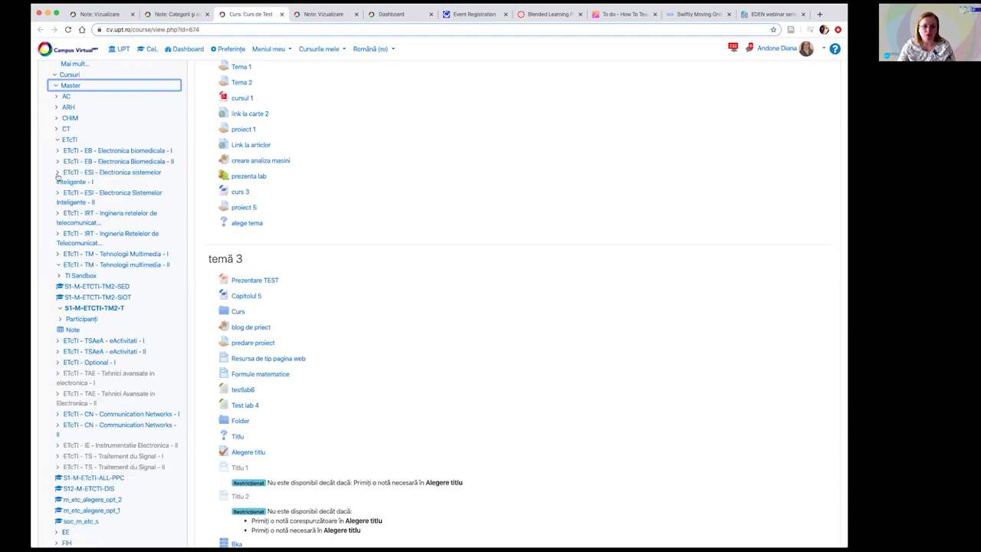
{"action": "left_click", "coordinate": [71, 330]}
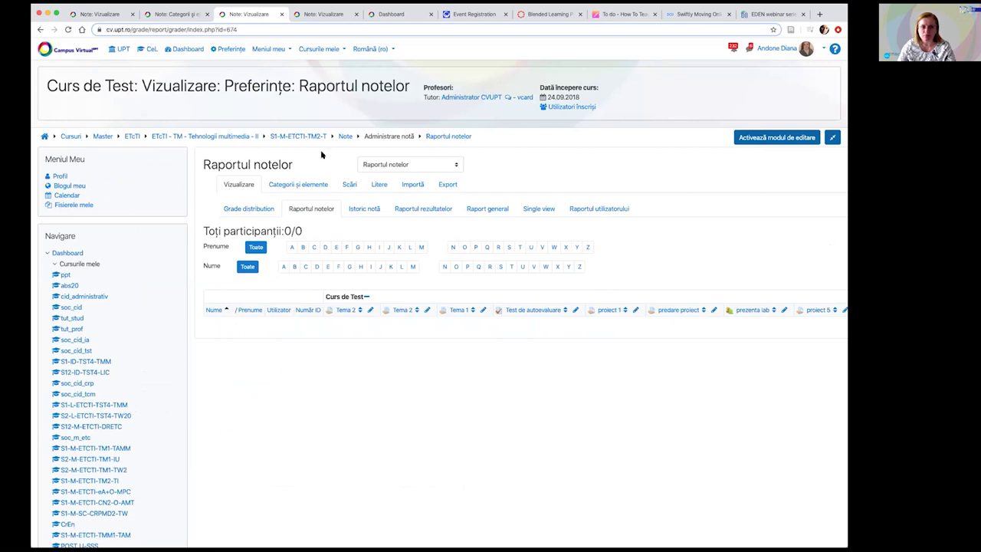
Switch the open Curs de Test gradebook setup to the grade report view, checking the tutorial course's report while it loads
{"action": "left_click", "coordinate": [175, 15]}
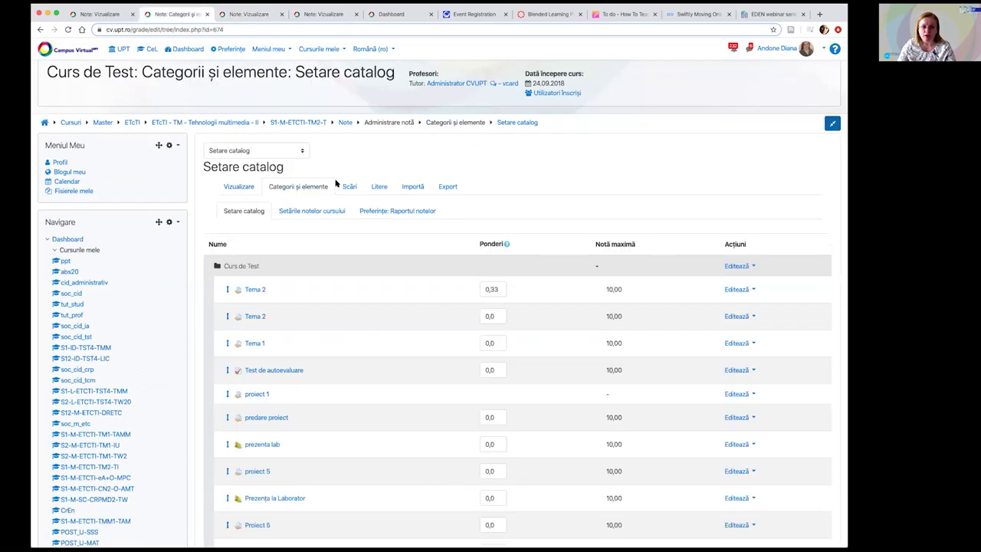
{"action": "left_click", "coordinate": [244, 186]}
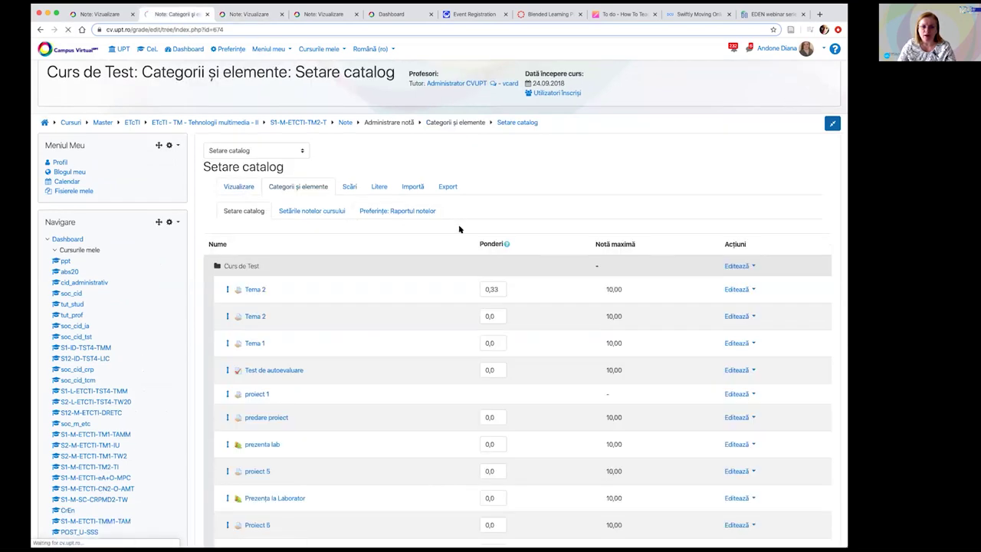
{"action": "left_click", "coordinate": [100, 14]}
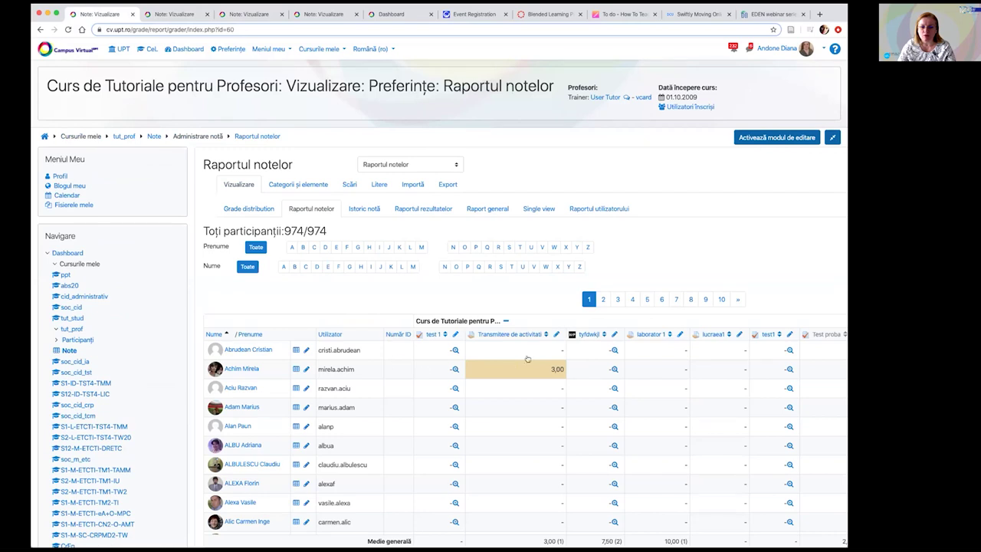
{"action": "left_click", "coordinate": [184, 14]}
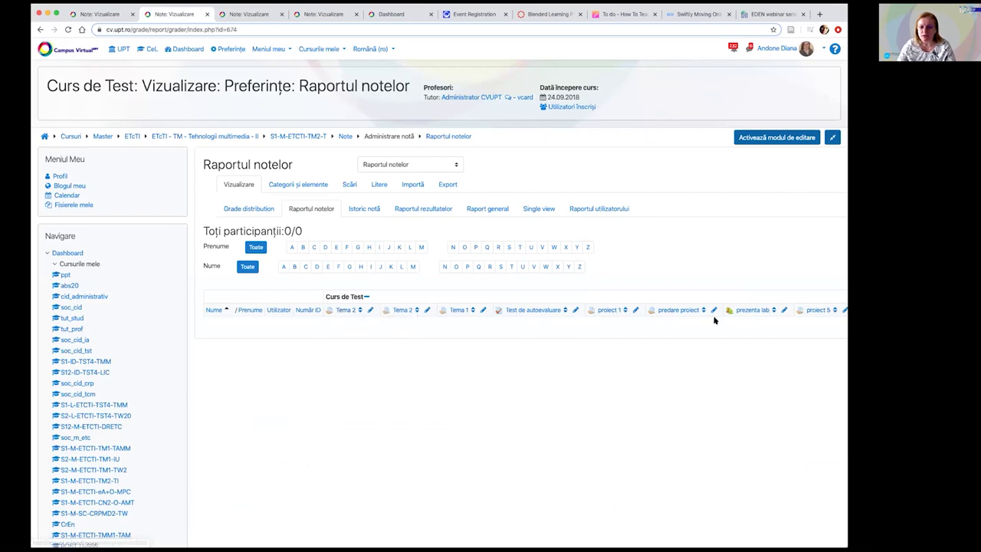
Examine the graded activity columns of the Curs de Test grade report, from Tema 2 through to the course total
{"action": "scroll", "coordinate": [714, 320], "scroll_direction": "right", "scroll_amount": 6}
{"action": "scroll", "coordinate": [714, 321], "scroll_direction": "right", "scroll_amount": 2}
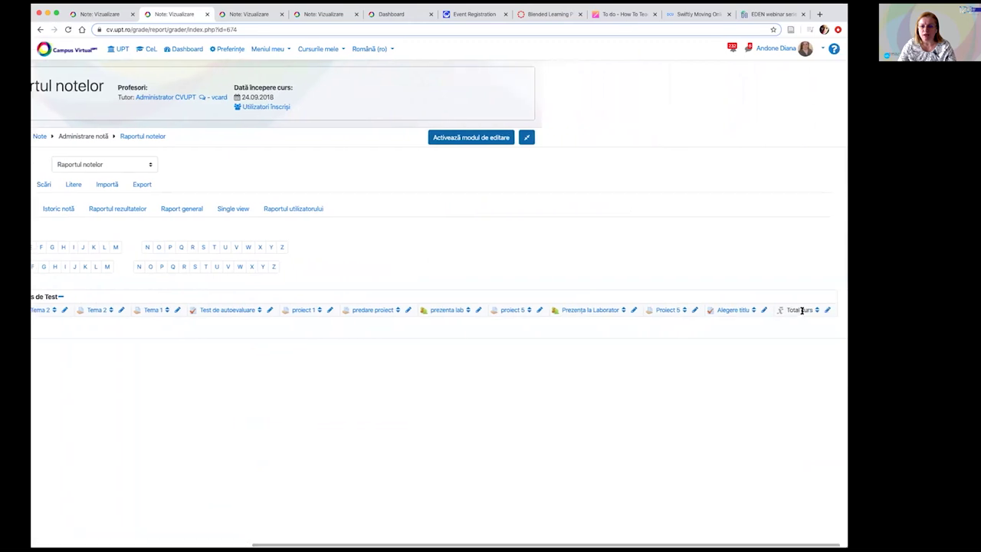
{"action": "scroll", "coordinate": [650, 312], "scroll_direction": "left", "scroll_amount": 10}
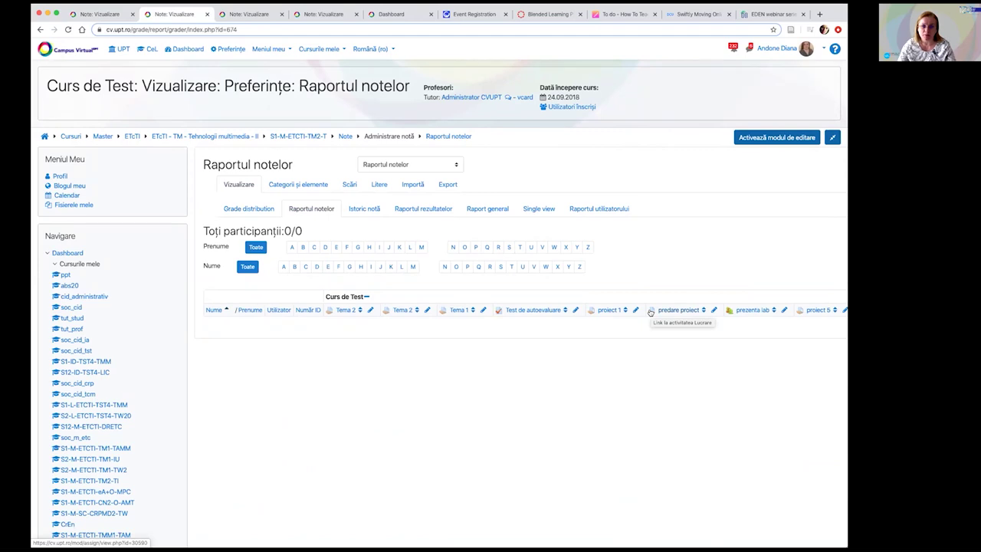
{"action": "scroll", "coordinate": [498, 311], "scroll_direction": "down", "scroll_amount": 1}
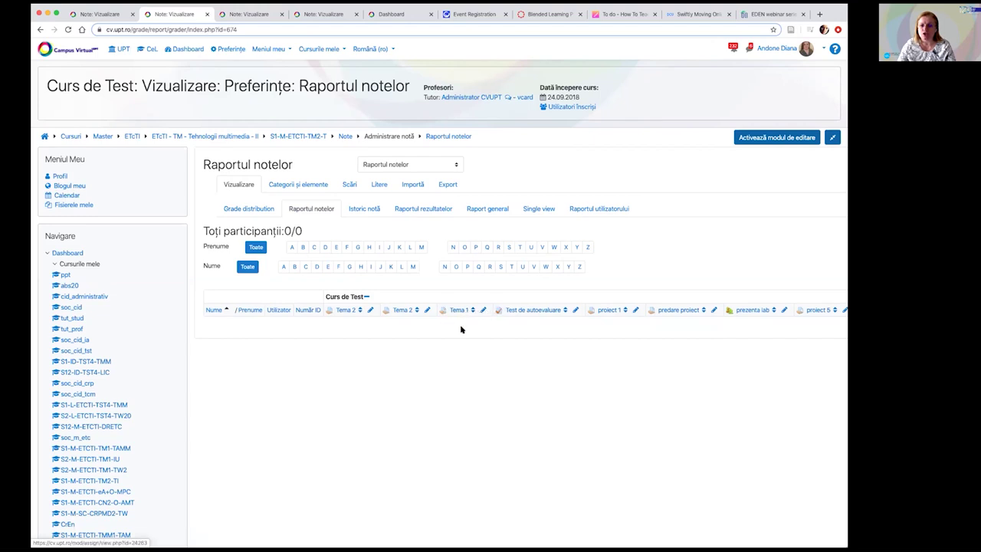
Turn on editing mode for the Curs de Test grade report and enlarge the page display
{"action": "scroll", "coordinate": [498, 311], "scroll_direction": "down", "scroll_amount": 1}
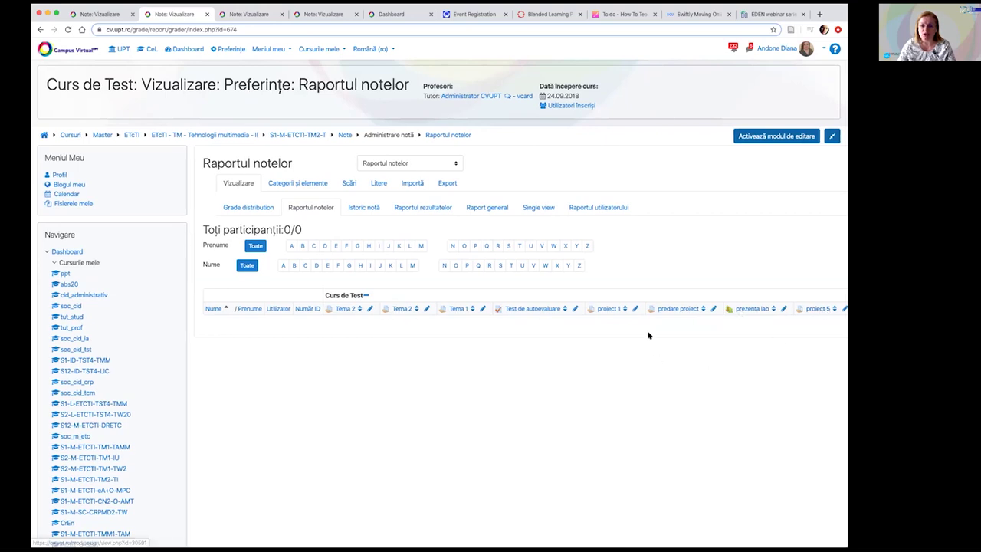
{"action": "scroll", "coordinate": [602, 474], "scroll_direction": "up", "scroll_amount": 1}
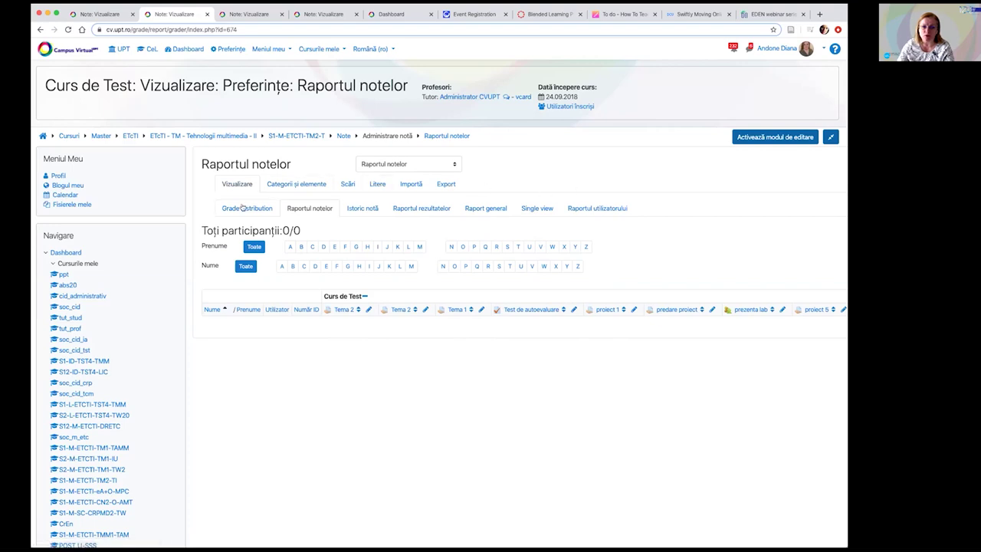
{"action": "left_click", "coordinate": [771, 136]}
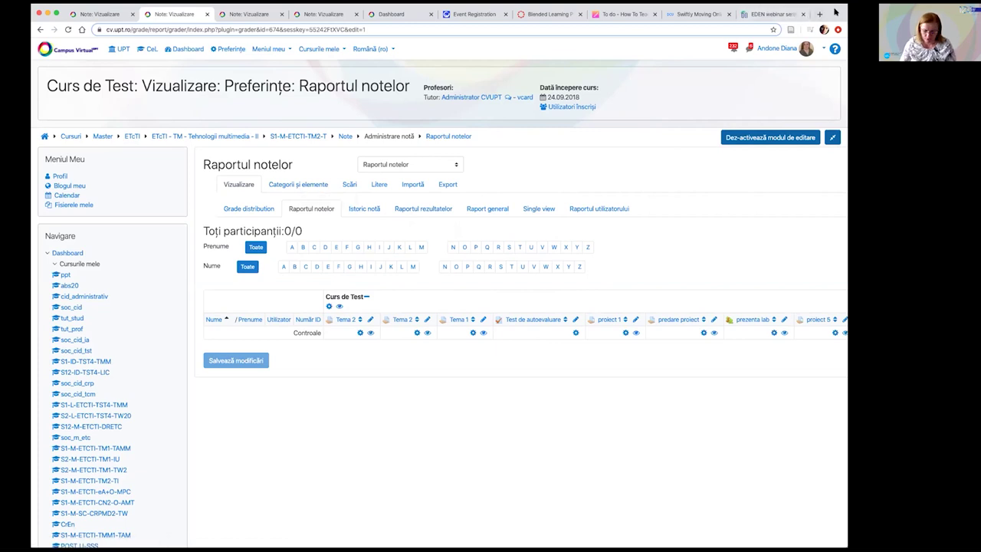
{"action": "key", "text": "super+plus"}
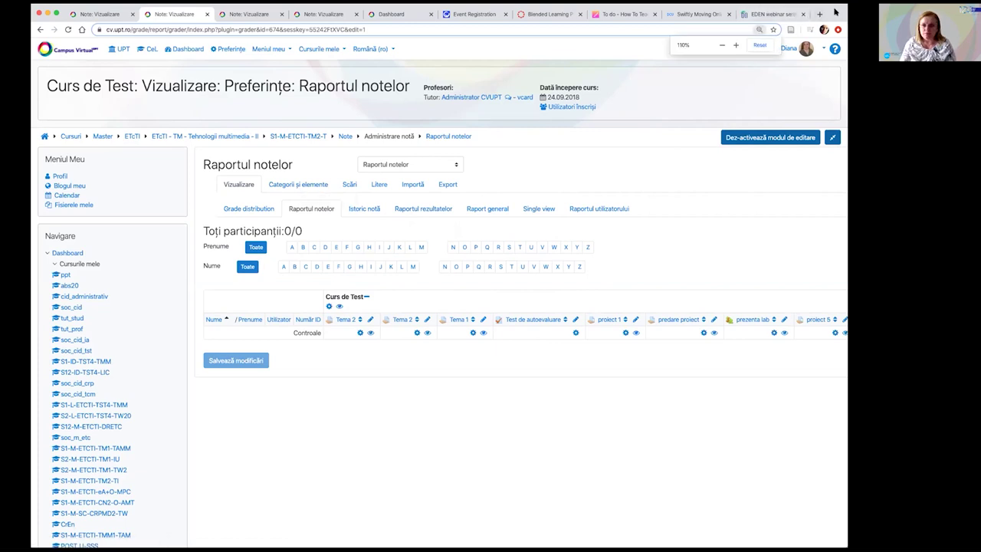
{"action": "key", "text": "super+plus"}
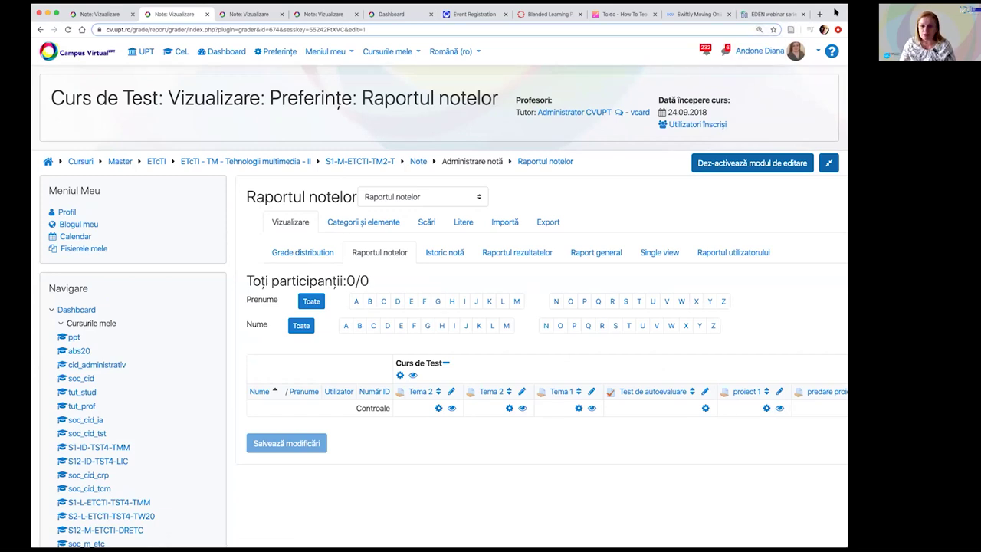
{"action": "key", "text": "super+minus"}
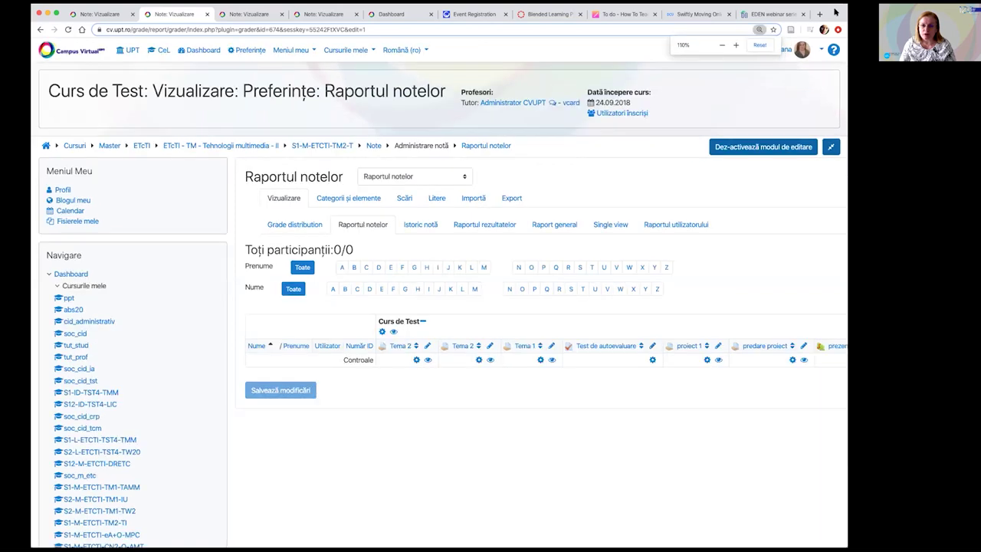
{"action": "key", "text": "super+plus"}
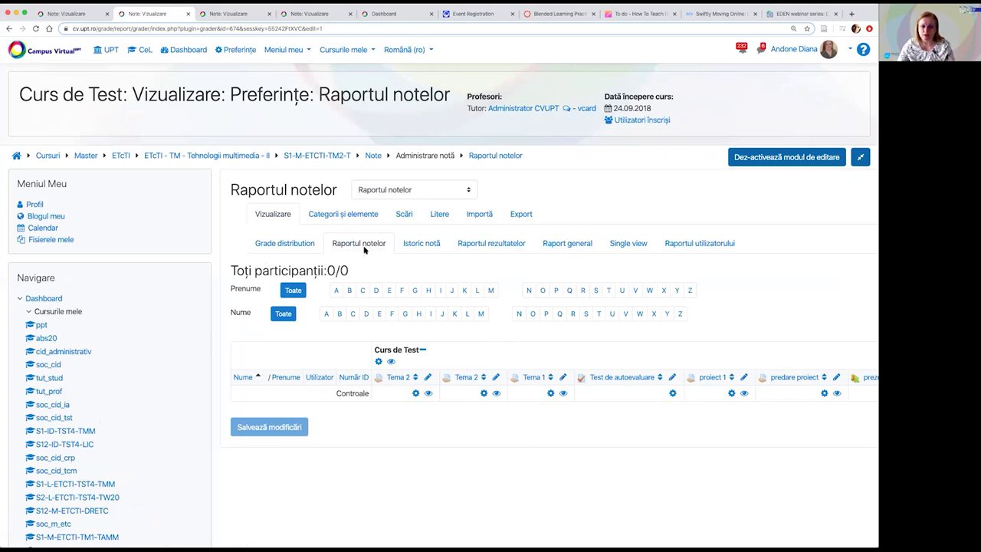
Open the Curs de Test gradebook setup (Setare catalog) and examine its items, weights and maximum grades through to the course total
{"action": "left_click", "coordinate": [323, 215]}
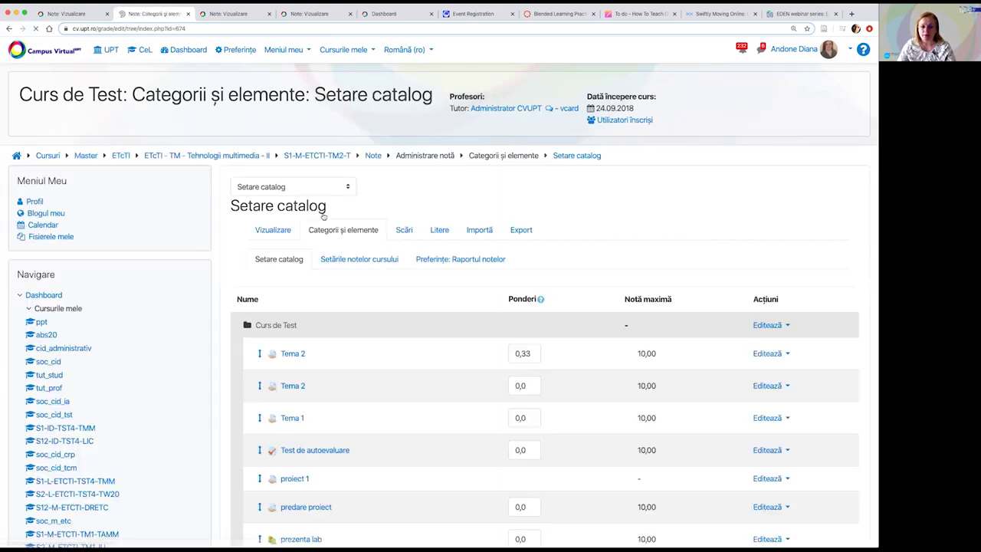
{"action": "scroll", "coordinate": [386, 267], "scroll_direction": "down", "scroll_amount": 2}
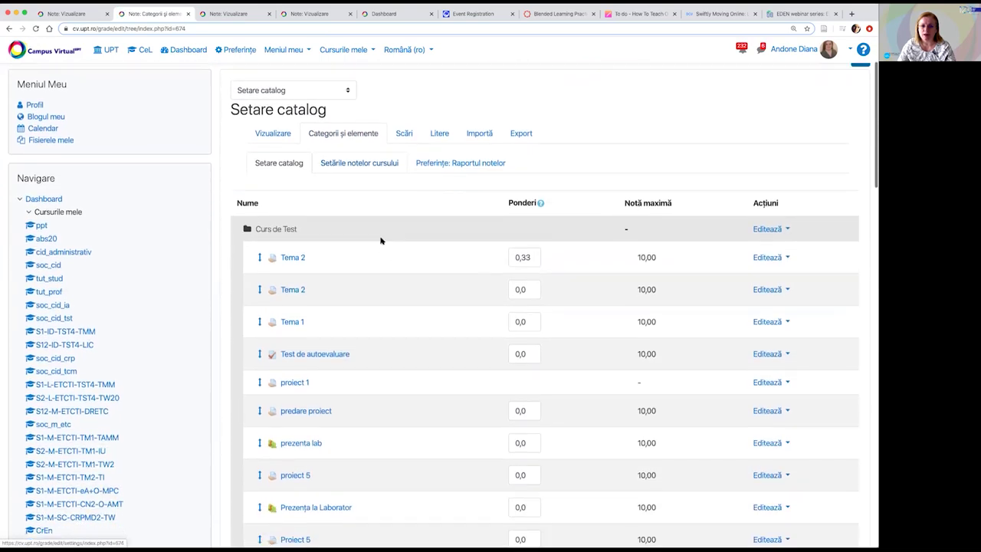
{"action": "scroll", "coordinate": [377, 256], "scroll_direction": "down", "scroll_amount": 4}
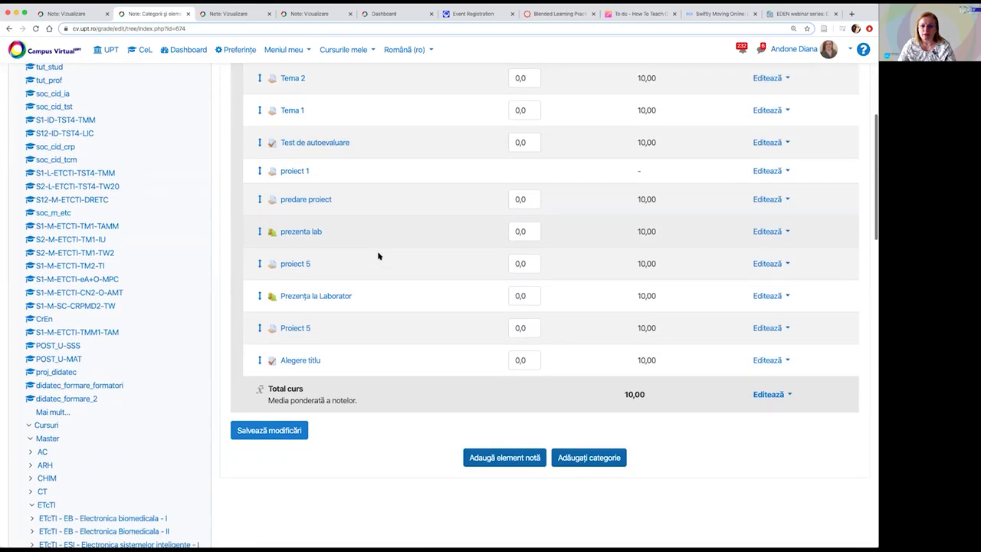
{"action": "scroll", "coordinate": [394, 373], "scroll_direction": "down", "scroll_amount": 1}
{"action": "scroll", "coordinate": [394, 361], "scroll_direction": "up", "scroll_amount": 5}
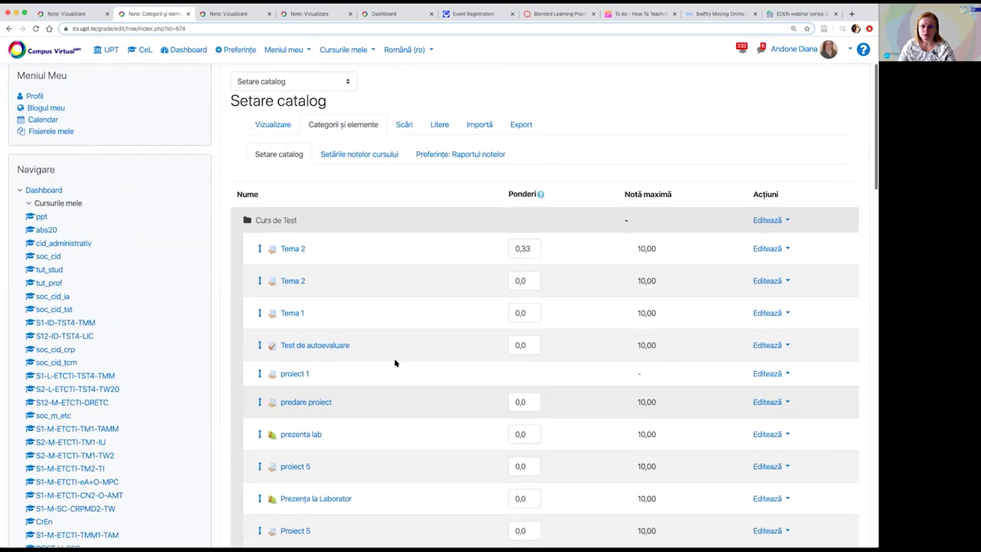
{"action": "scroll", "coordinate": [490, 230], "scroll_direction": "down", "scroll_amount": 7}
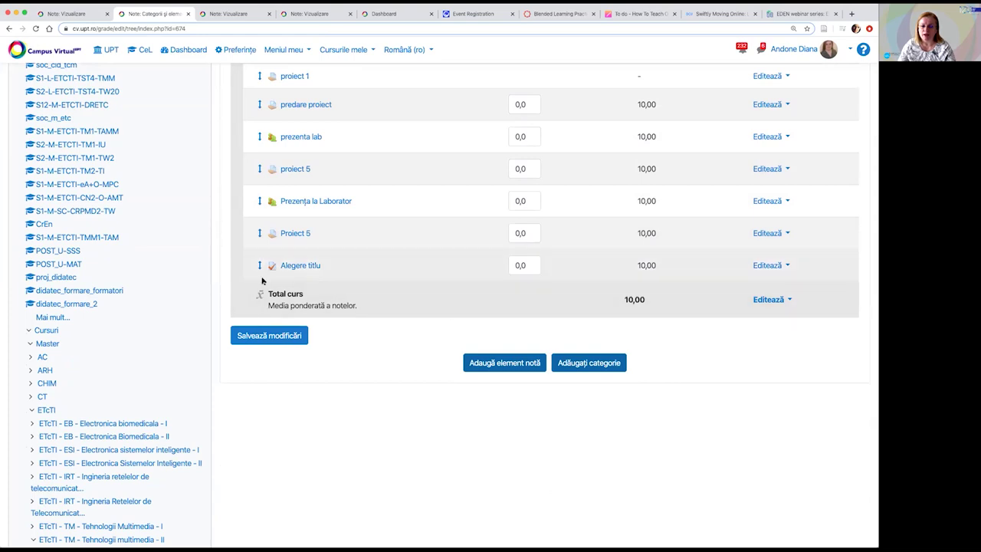
{"action": "scroll", "coordinate": [406, 299], "scroll_direction": "up", "scroll_amount": 5}
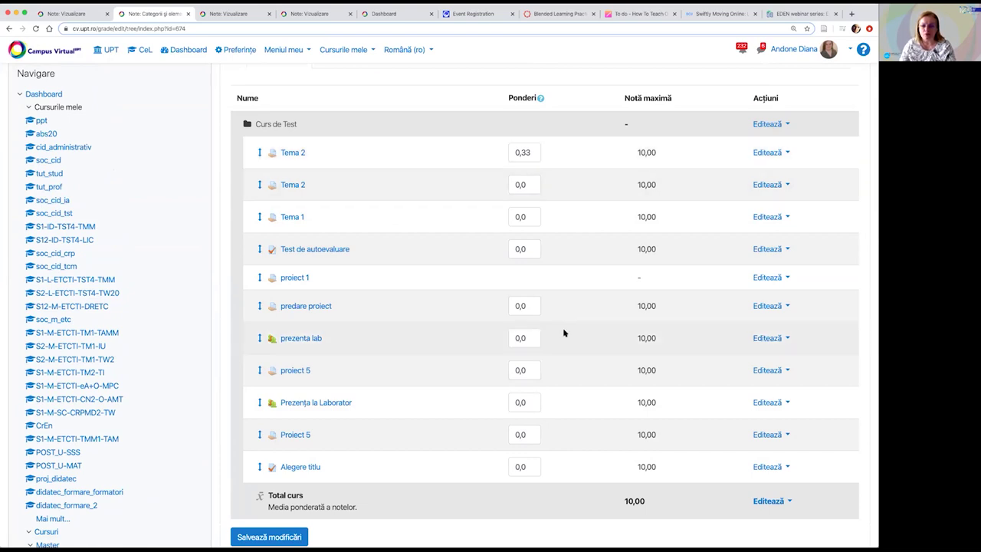
{"action": "scroll", "coordinate": [430, 329], "scroll_direction": "down", "scroll_amount": 2}
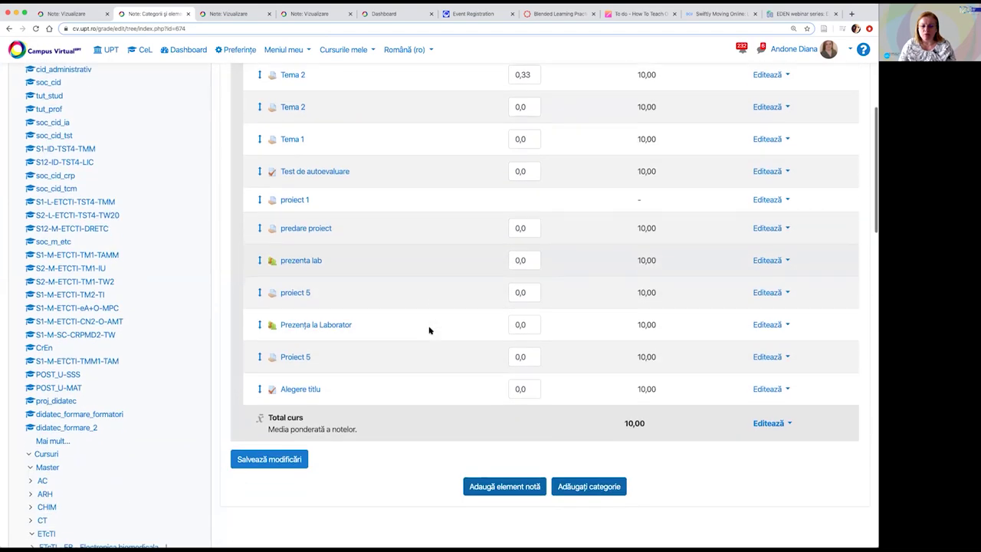
{"action": "scroll", "coordinate": [430, 331], "scroll_direction": "up", "scroll_amount": 1}
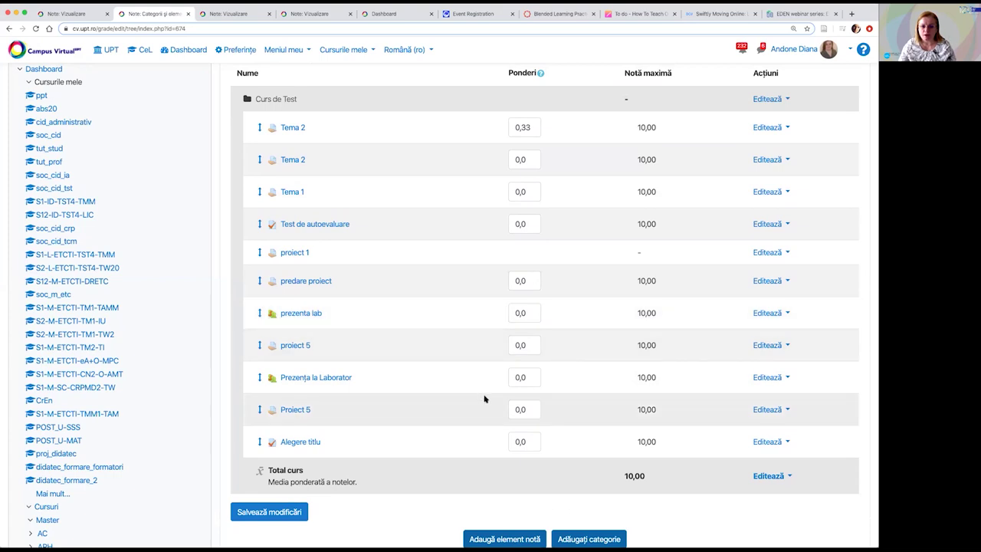
{"action": "scroll", "coordinate": [475, 444], "scroll_direction": "down", "scroll_amount": 1}
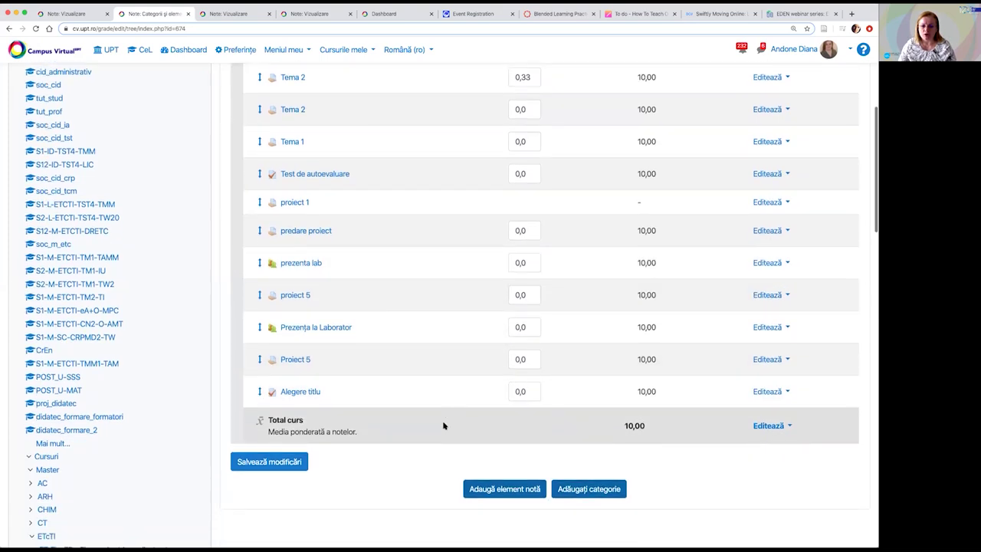
Start a new grade category in the Curs de Test gradebook and name it "Nota activitate"
{"action": "scroll", "coordinate": [444, 425], "scroll_direction": "down", "scroll_amount": 1}
{"action": "left_click", "coordinate": [590, 431]}
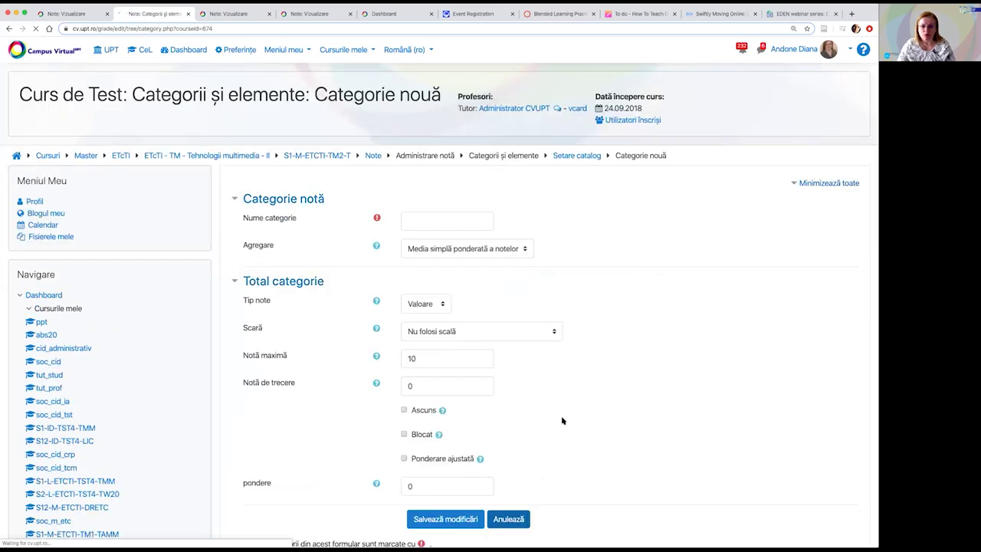
{"action": "left_click", "coordinate": [418, 221]}
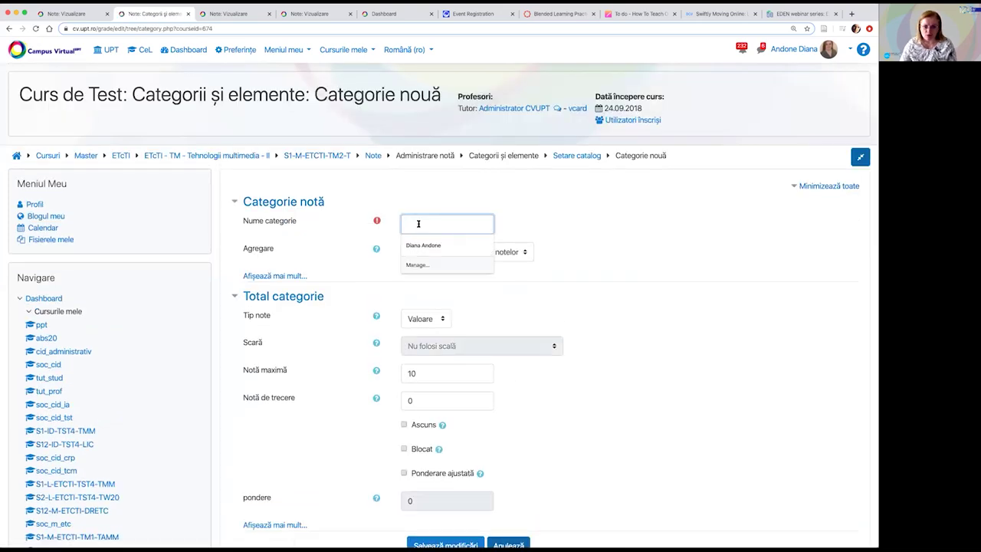
{"action": "type", "text": "Not"}
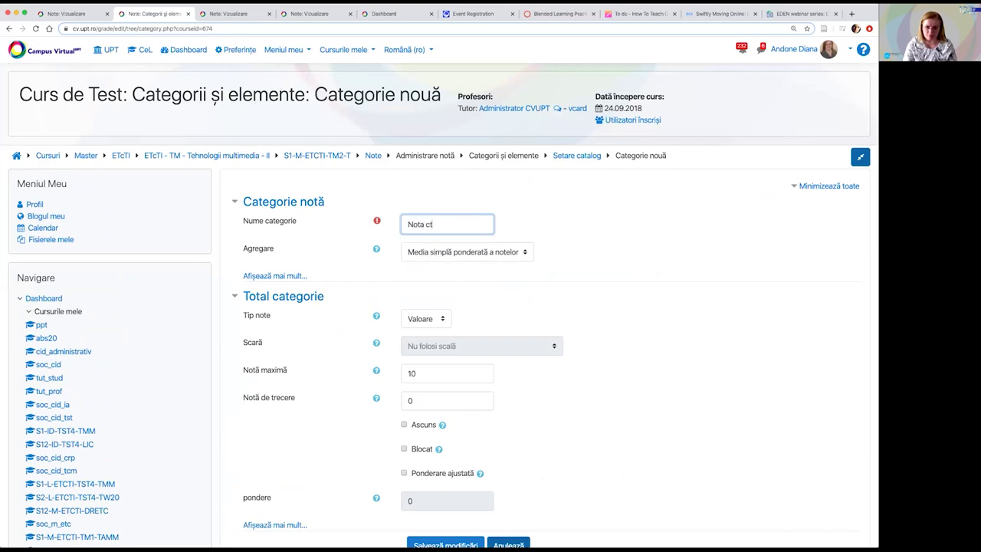
{"action": "type", "text": "a activ"}
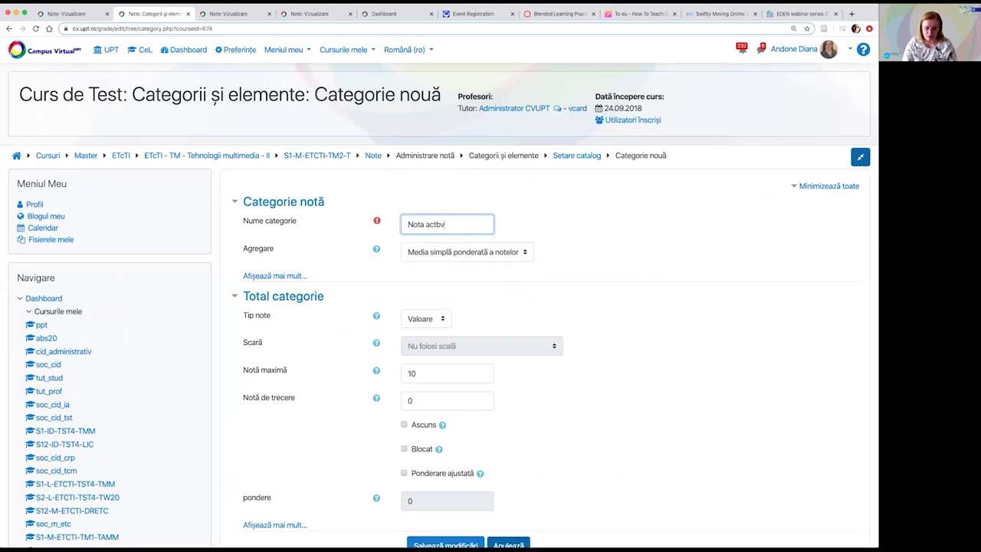
{"action": "type", "text": "itate"}
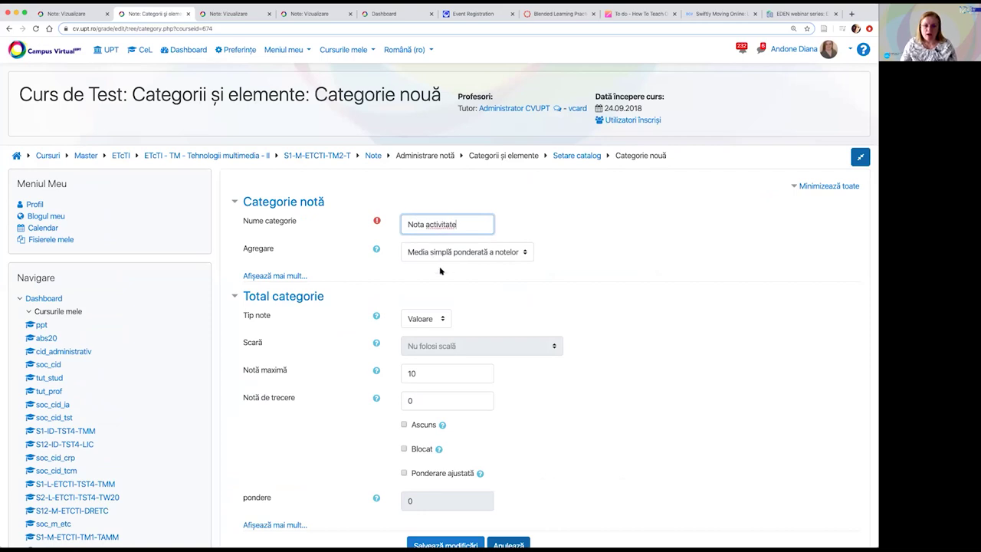
{"action": "left_click", "coordinate": [406, 270]}
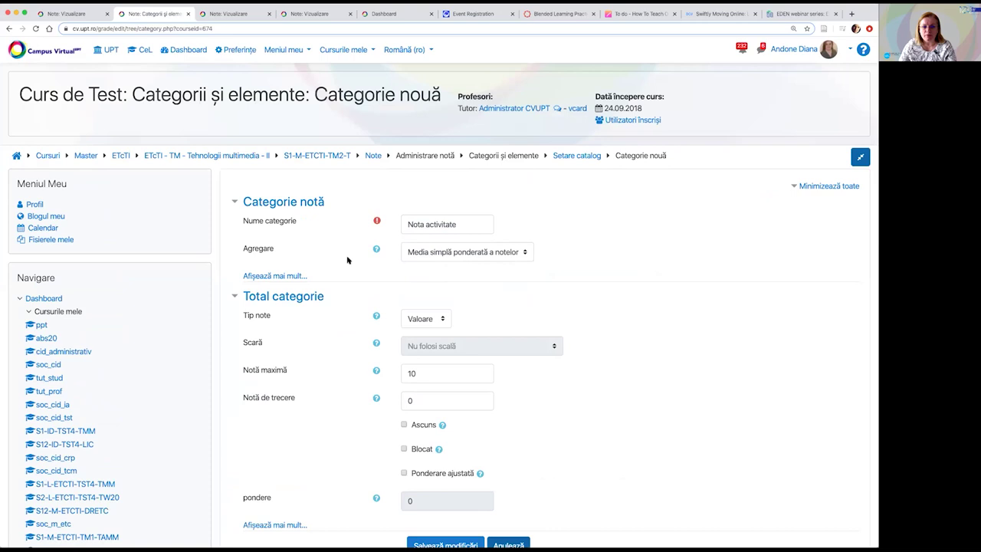
Reveal the additional settings of the Categorie notă and Total categorie sections and look through them
{"action": "left_click", "coordinate": [287, 277]}
{"action": "scroll", "coordinate": [603, 300], "scroll_direction": "down", "scroll_amount": 1}
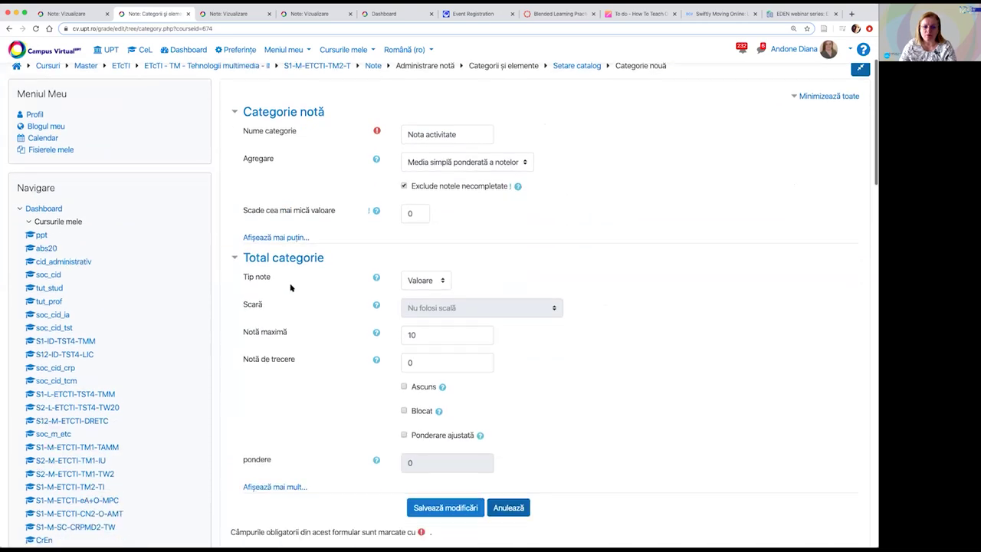
{"action": "left_click", "coordinate": [288, 488]}
{"action": "scroll", "coordinate": [589, 336], "scroll_direction": "down", "scroll_amount": 1}
{"action": "scroll", "coordinate": [589, 336], "scroll_direction": "down", "scroll_amount": 4}
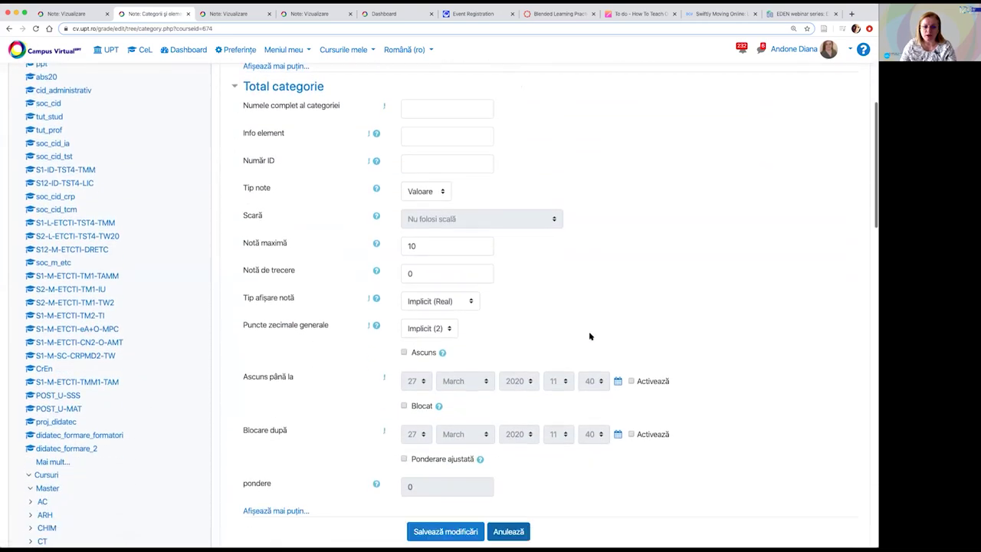
{"action": "scroll", "coordinate": [590, 335], "scroll_direction": "up", "scroll_amount": 3}
{"action": "scroll", "coordinate": [590, 336], "scroll_direction": "up", "scroll_amount": 3}
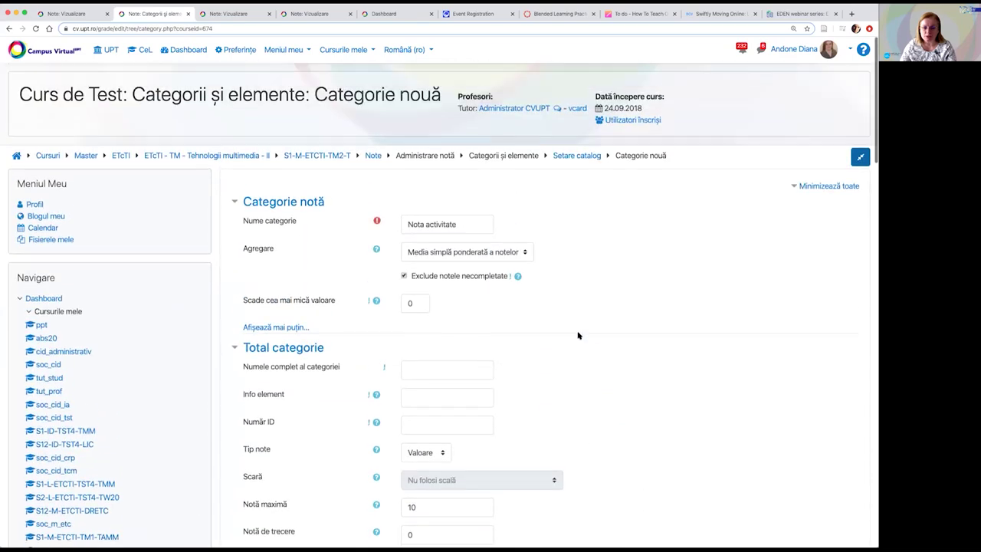
Set the aggregation of the Nota activitate category to Media ponderată a notelor
{"action": "left_click", "coordinate": [438, 253]}
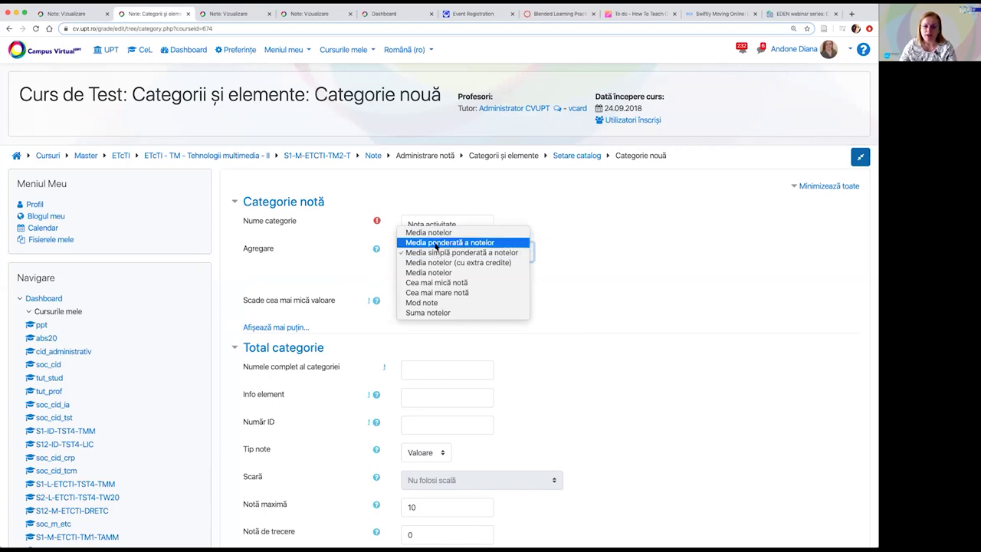
{"action": "left_click", "coordinate": [435, 242]}
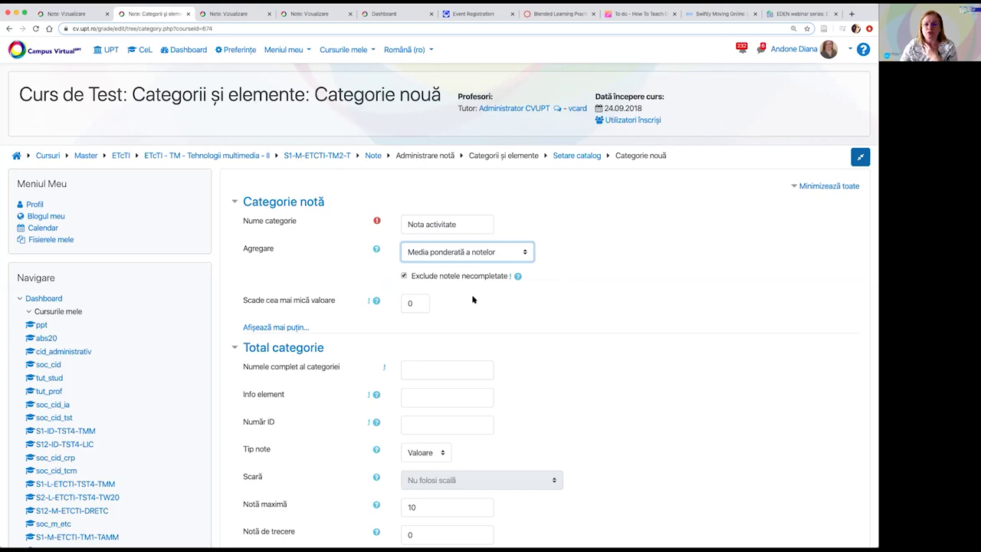
{"action": "scroll", "coordinate": [473, 300], "scroll_direction": "down", "scroll_amount": 2}
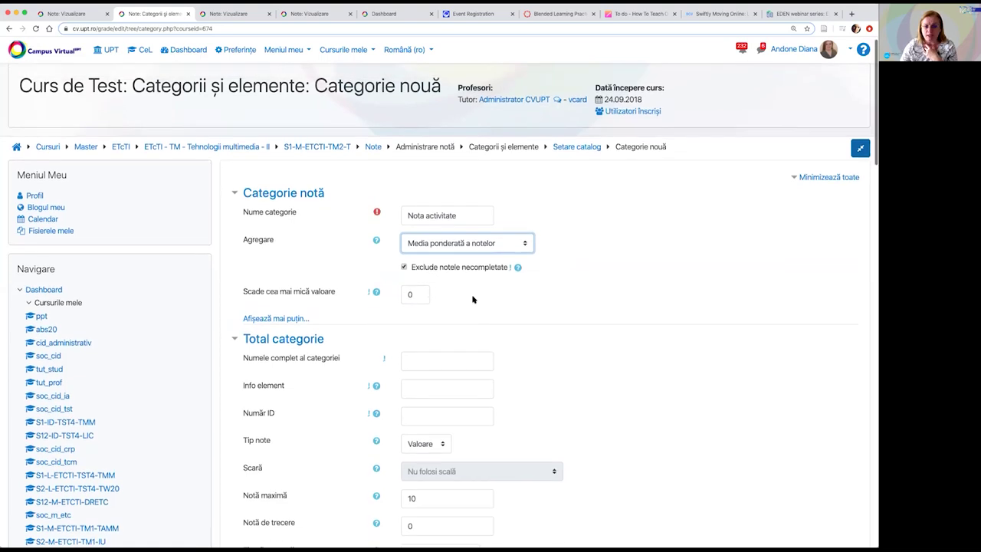
{"action": "scroll", "coordinate": [473, 299], "scroll_direction": "up", "scroll_amount": 1}
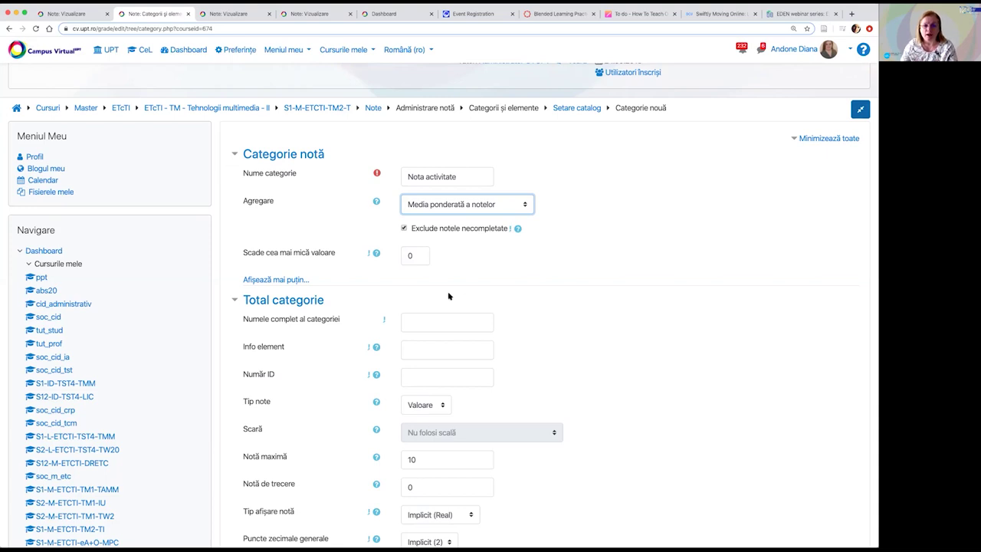
{"action": "left_click", "coordinate": [403, 228]}
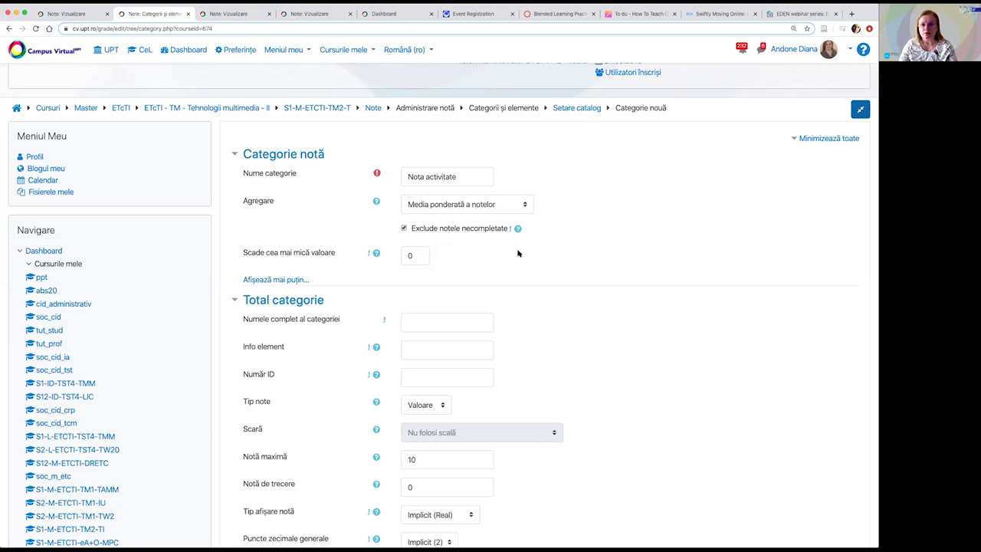
Read the help explanation for the category's Scade cea mai mică valoare setting and dismiss it
{"action": "scroll", "coordinate": [518, 253], "scroll_direction": "down", "scroll_amount": 1}
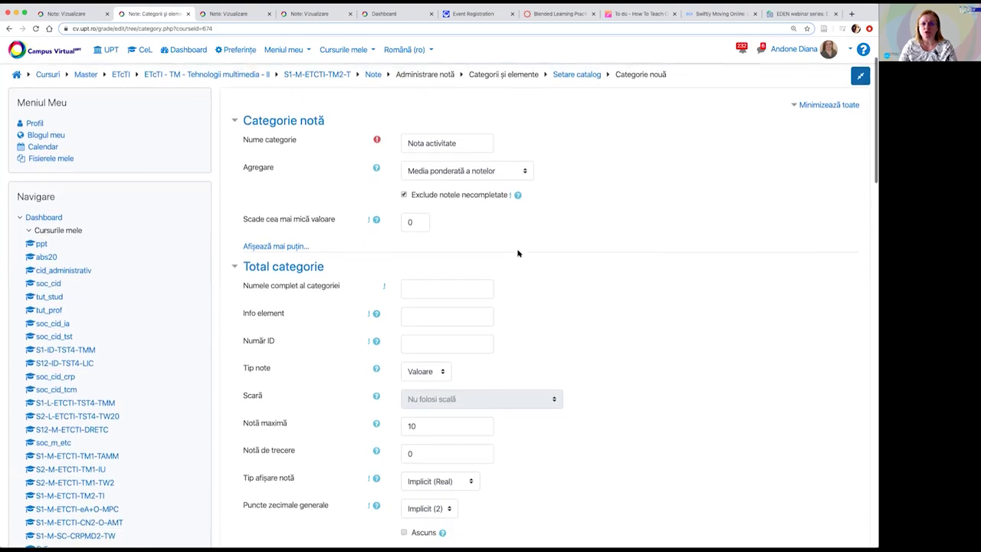
{"action": "scroll", "coordinate": [518, 253], "scroll_direction": "down", "scroll_amount": 1}
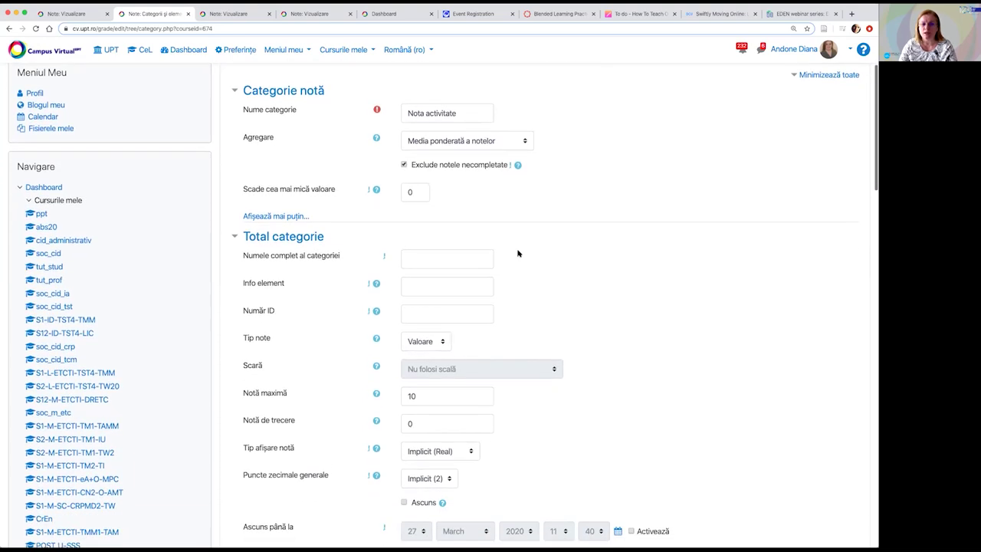
{"action": "scroll", "coordinate": [542, 246], "scroll_direction": "down", "scroll_amount": 1}
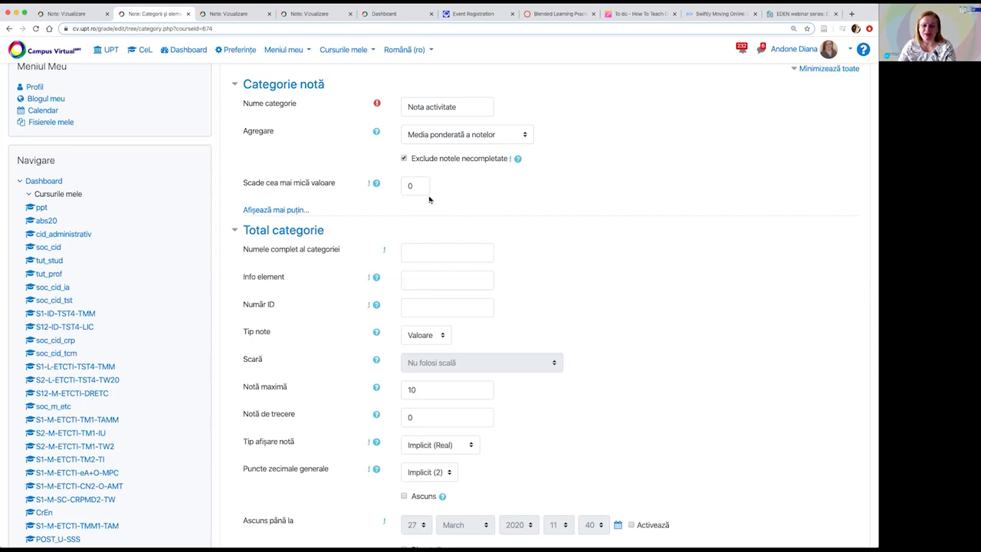
{"action": "left_click", "coordinate": [377, 184]}
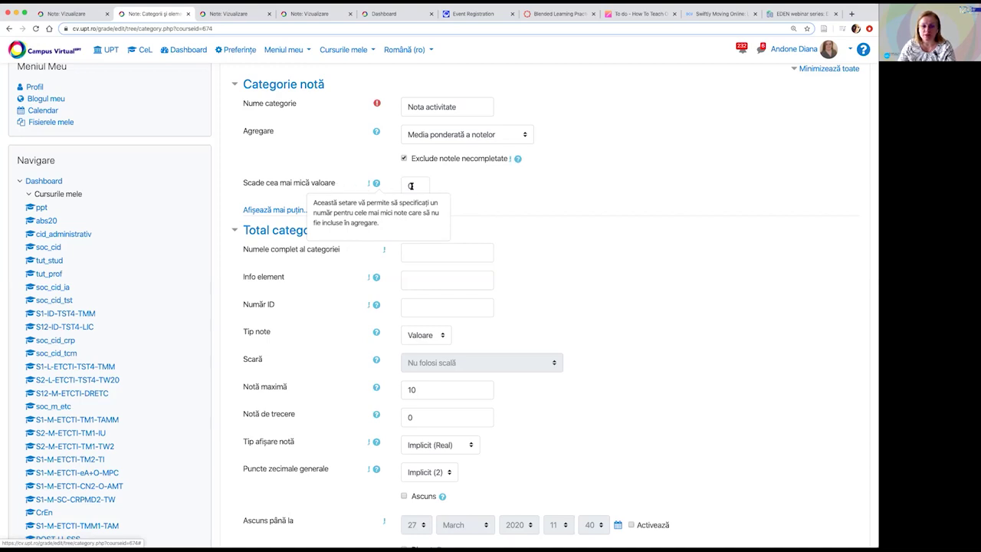
{"action": "left_click", "coordinate": [521, 187]}
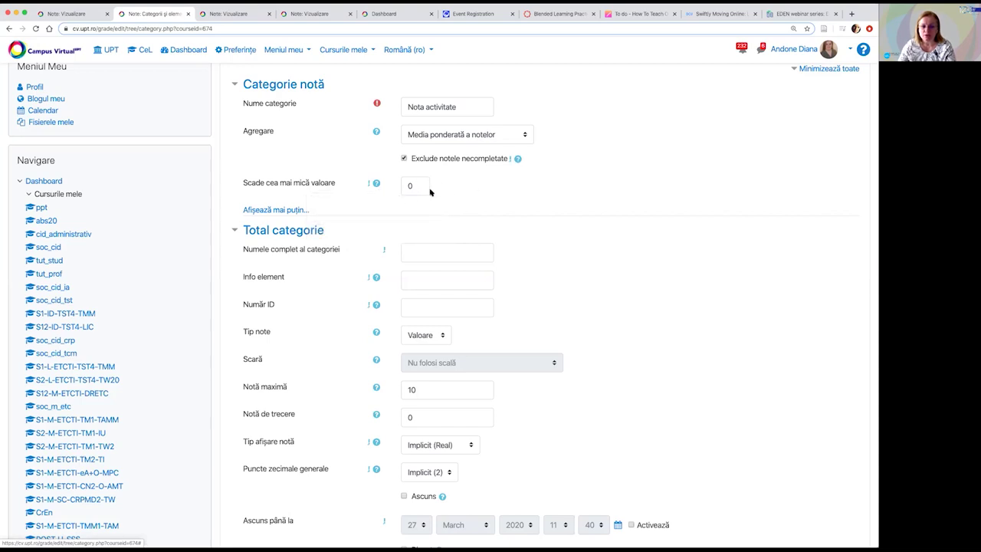
Look through the Total categorie settings of the Nota activitate category, including the full category name, info element and ID number fields
{"action": "scroll", "coordinate": [427, 181], "scroll_direction": "down", "scroll_amount": 3}
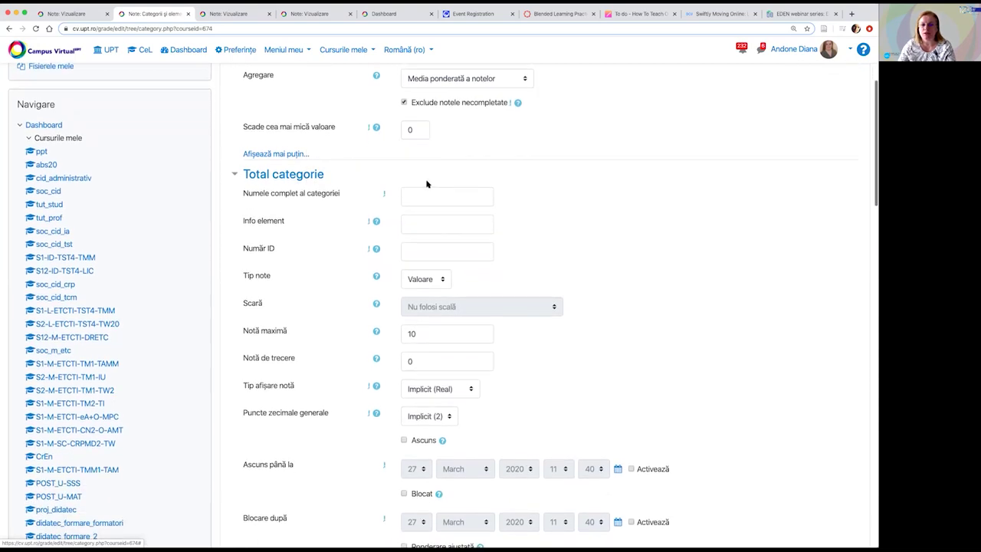
{"action": "scroll", "coordinate": [427, 181], "scroll_direction": "down", "scroll_amount": 2}
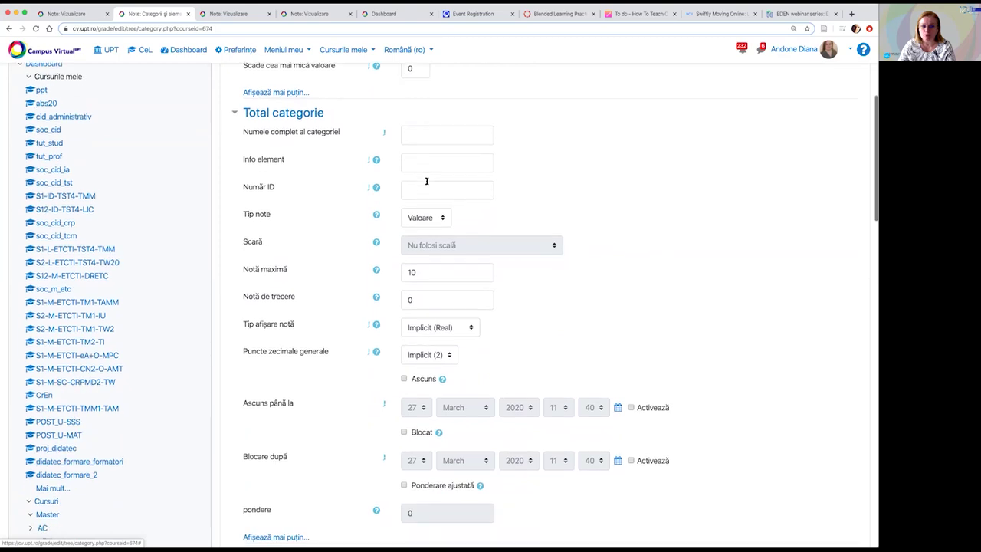
{"action": "scroll", "coordinate": [427, 183], "scroll_direction": "down", "scroll_amount": 1}
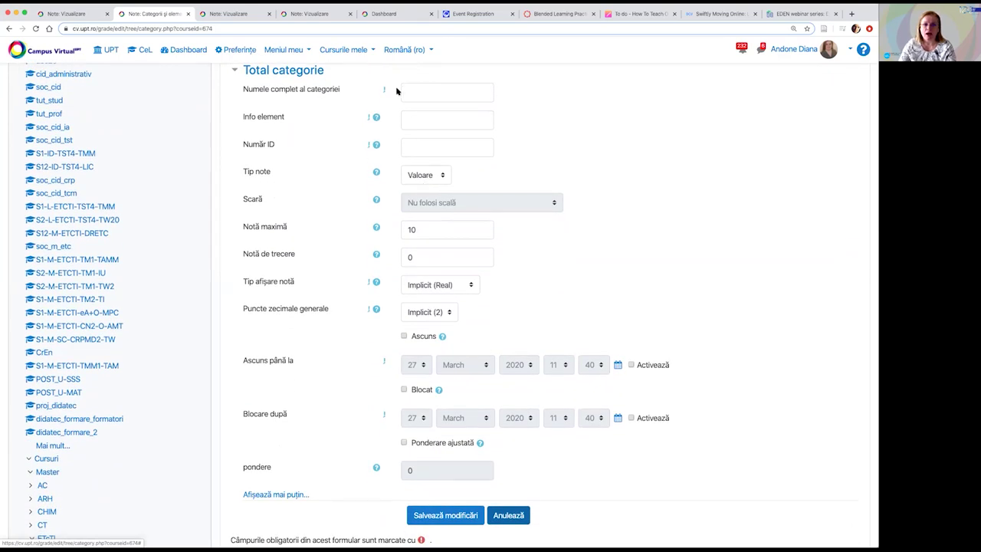
{"action": "left_click", "coordinate": [421, 90]}
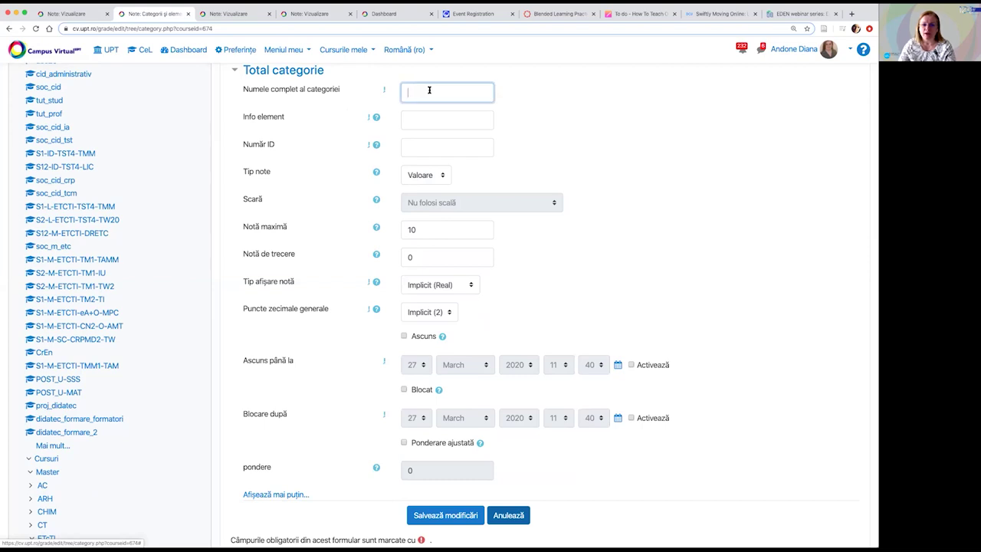
{"action": "scroll", "coordinate": [425, 90], "scroll_direction": "up", "scroll_amount": 5}
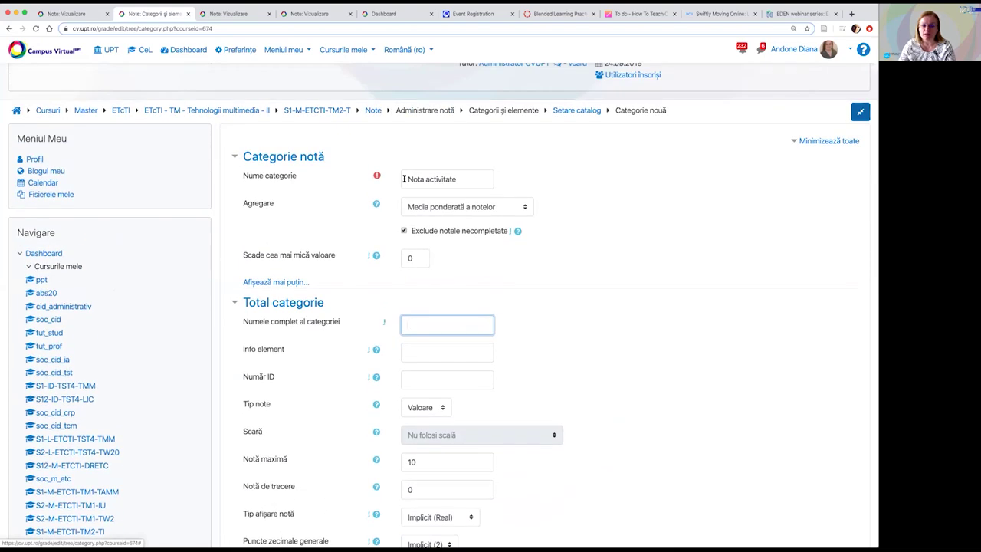
{"action": "scroll", "coordinate": [472, 249], "scroll_direction": "up", "scroll_amount": 1}
{"action": "scroll", "coordinate": [472, 248], "scroll_direction": "down", "scroll_amount": 3}
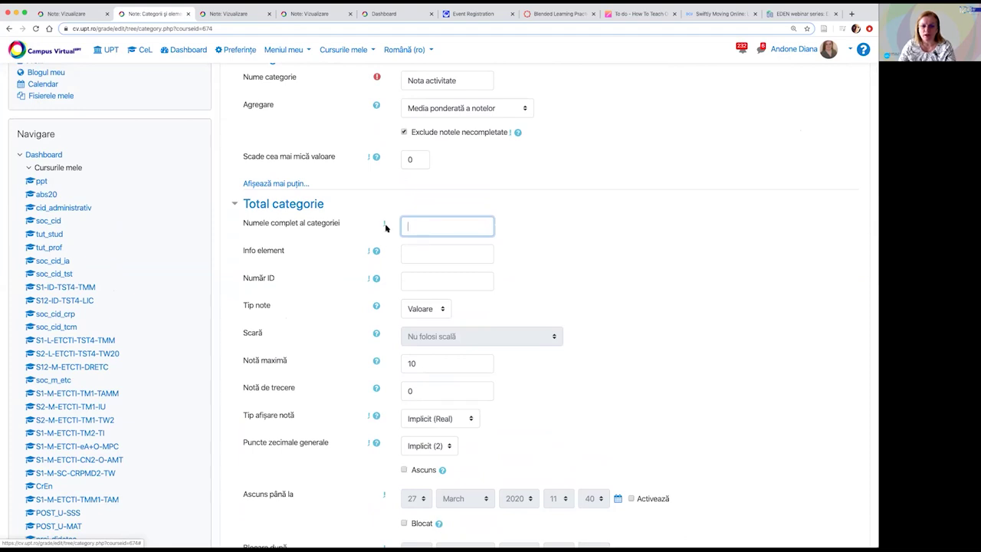
{"action": "scroll", "coordinate": [423, 222], "scroll_direction": "down", "scroll_amount": 2}
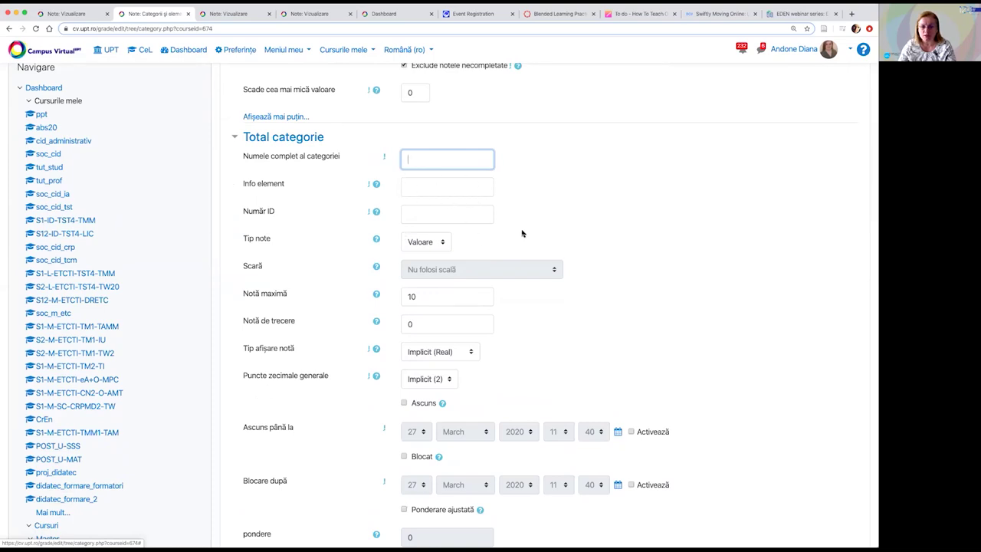
{"action": "scroll", "coordinate": [460, 207], "scroll_direction": "down", "scroll_amount": 1}
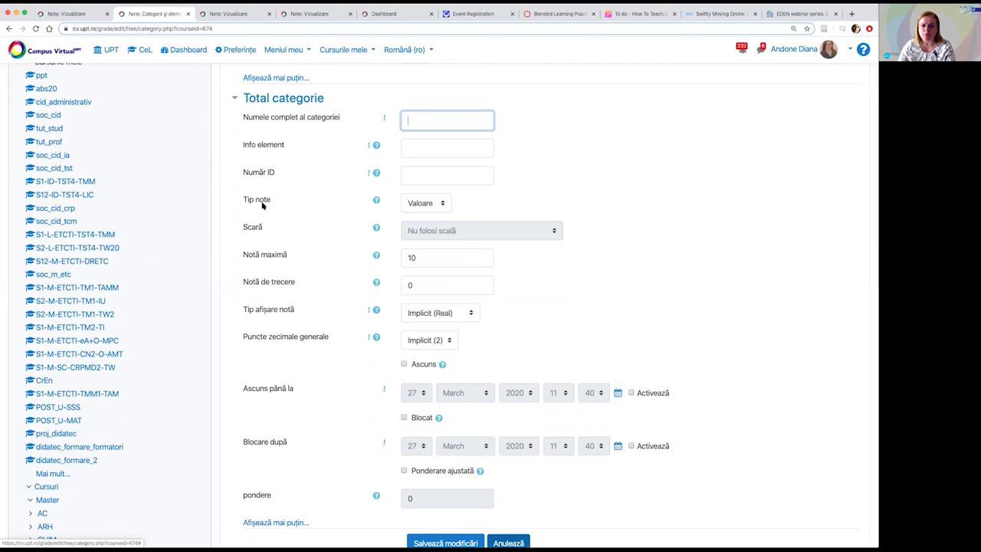
Review the Tip note options for the Nota activitate category total, keeping Valoare
{"action": "left_click", "coordinate": [429, 204]}
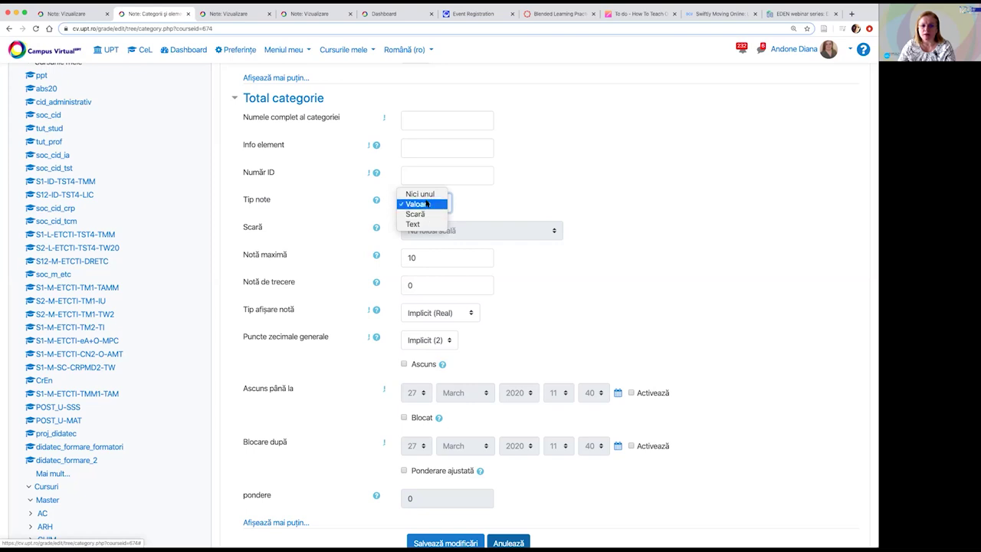
{"action": "left_click", "coordinate": [428, 204]}
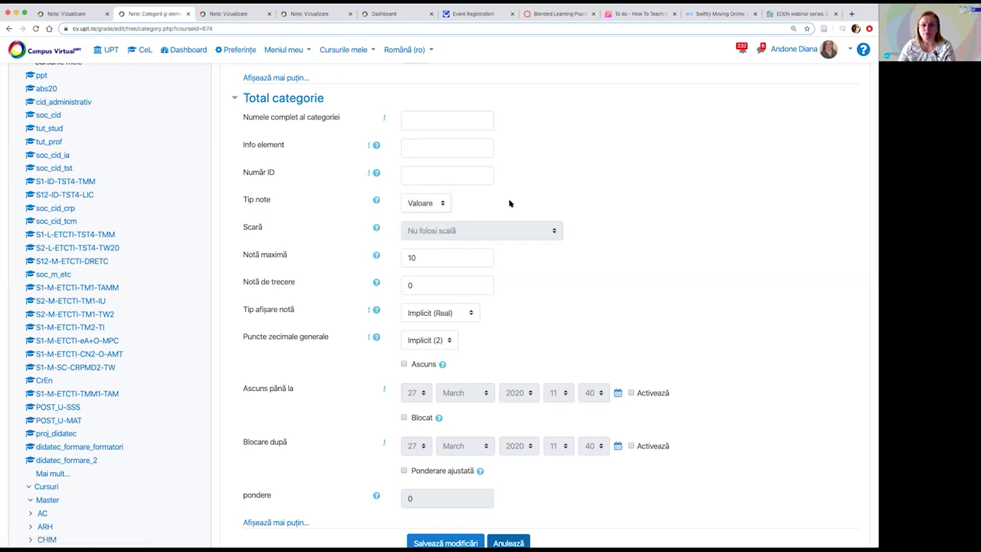
{"action": "scroll", "coordinate": [509, 203], "scroll_direction": "down", "scroll_amount": 1}
{"action": "scroll", "coordinate": [510, 203], "scroll_direction": "up", "scroll_amount": 1}
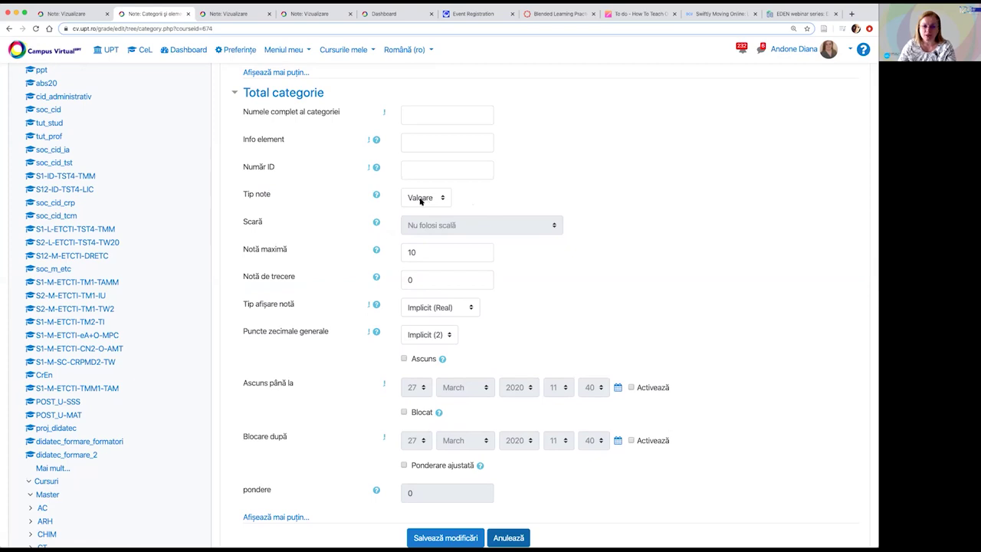
Set the passing grade (Notă de trecere) of the Nota activitate category total to 5
{"action": "scroll", "coordinate": [552, 261], "scroll_direction": "down", "scroll_amount": 2}
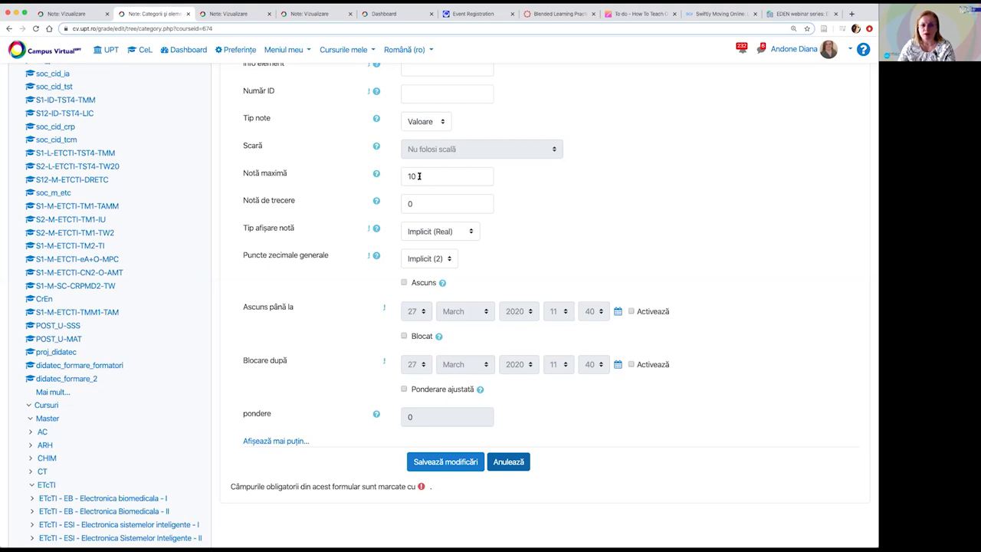
{"action": "scroll", "coordinate": [419, 176], "scroll_direction": "down", "scroll_amount": 1}
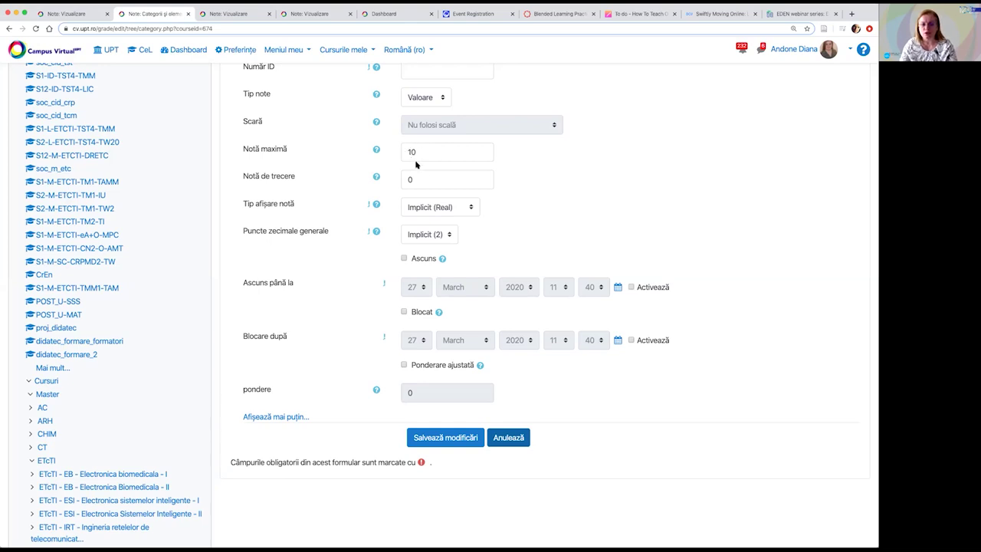
{"action": "scroll", "coordinate": [416, 164], "scroll_direction": "down", "scroll_amount": 1}
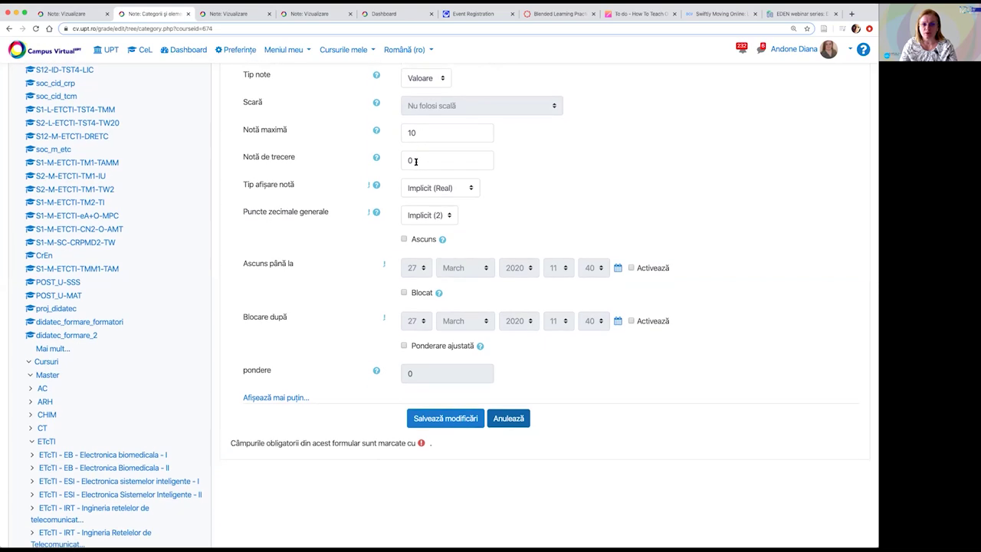
{"action": "scroll", "coordinate": [416, 161], "scroll_direction": "down", "scroll_amount": 2}
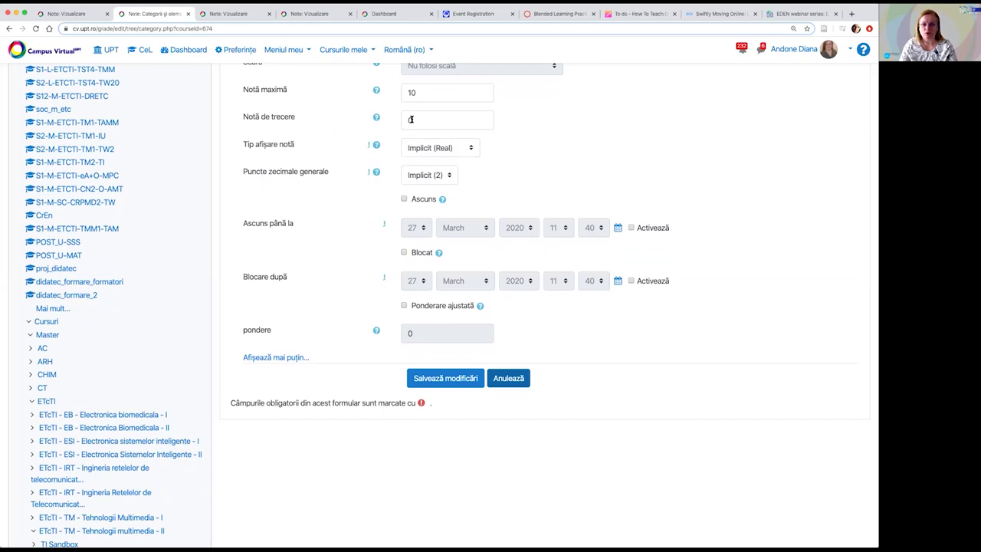
{"action": "left_click", "coordinate": [411, 119]}
{"action": "key", "text": "BackSpace"}
{"action": "type", "text": "5"}
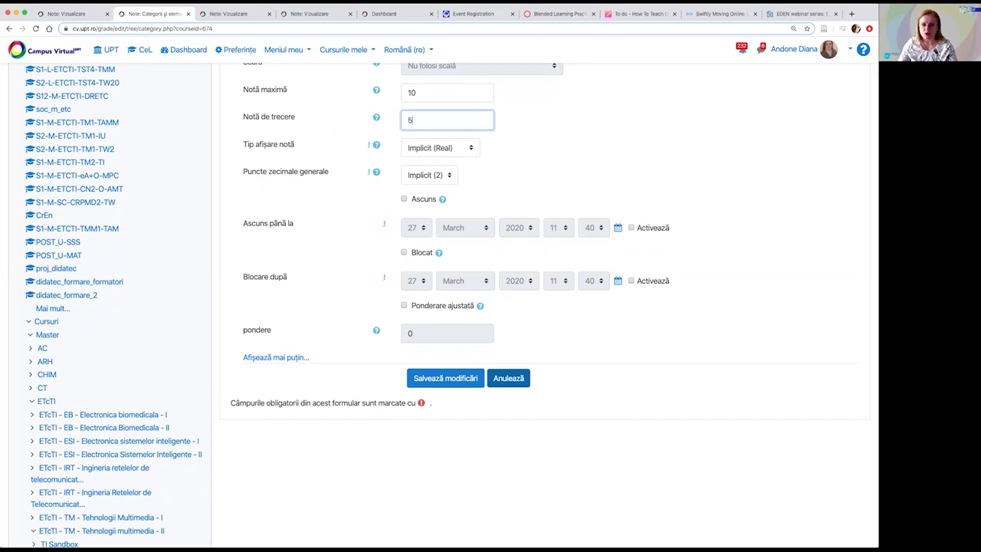
{"action": "left_click", "coordinate": [554, 158]}
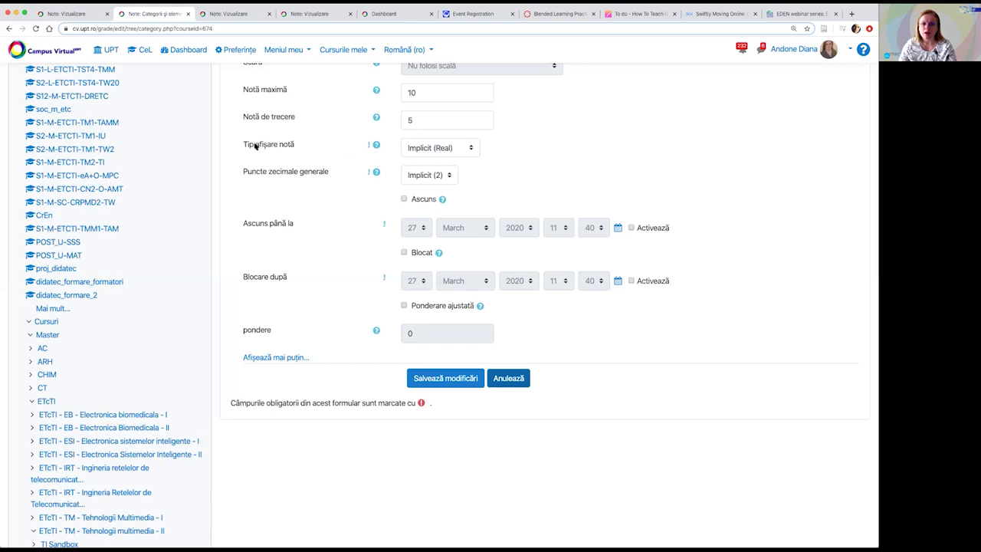
Review the grade display type and decimal places options, keeping Implicit (Real) and Implicit (2)
{"action": "left_click", "coordinate": [450, 148]}
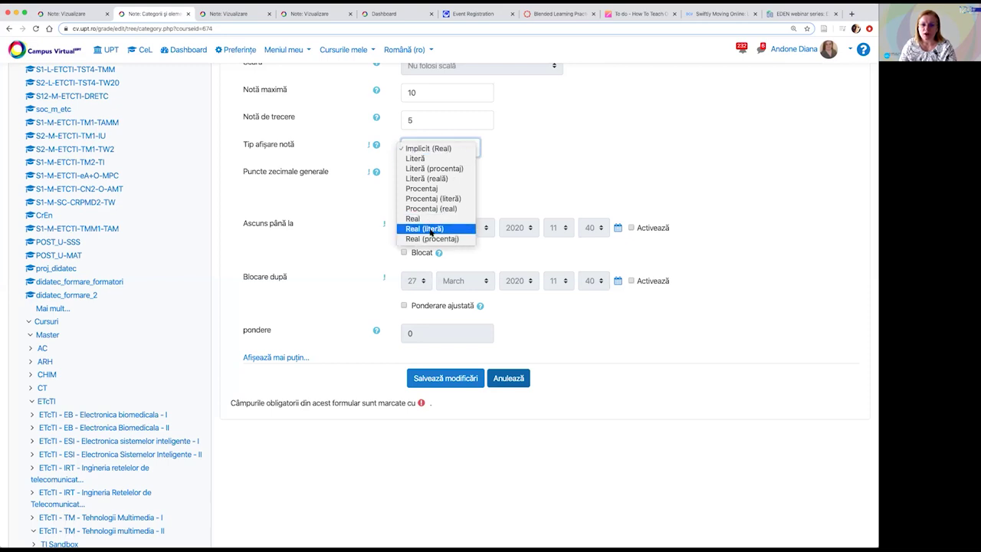
{"action": "left_click", "coordinate": [439, 149]}
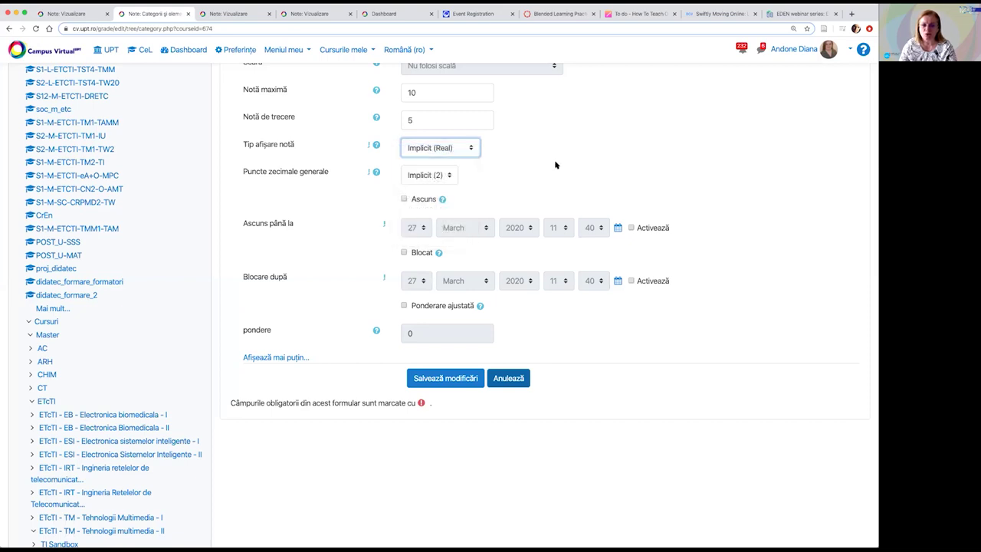
{"action": "scroll", "coordinate": [557, 164], "scroll_direction": "down", "scroll_amount": 1}
{"action": "left_click", "coordinate": [428, 153]}
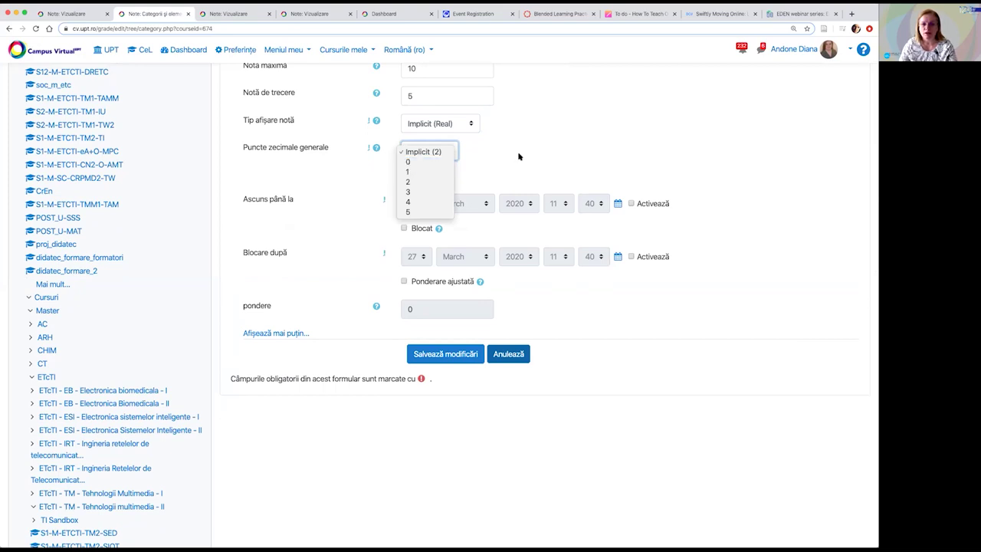
{"action": "left_click", "coordinate": [406, 151]}
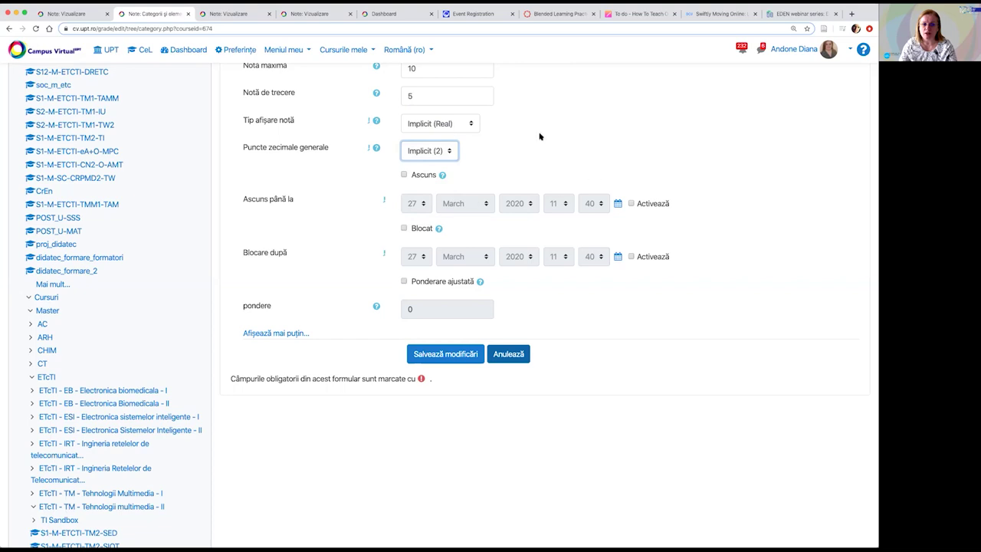
Go over the category's hiding, locking and weighting settings and save the Nota activitate category
{"action": "scroll", "coordinate": [567, 146], "scroll_direction": "down", "scroll_amount": 1}
{"action": "scroll", "coordinate": [567, 147], "scroll_direction": "down", "scroll_amount": 2}
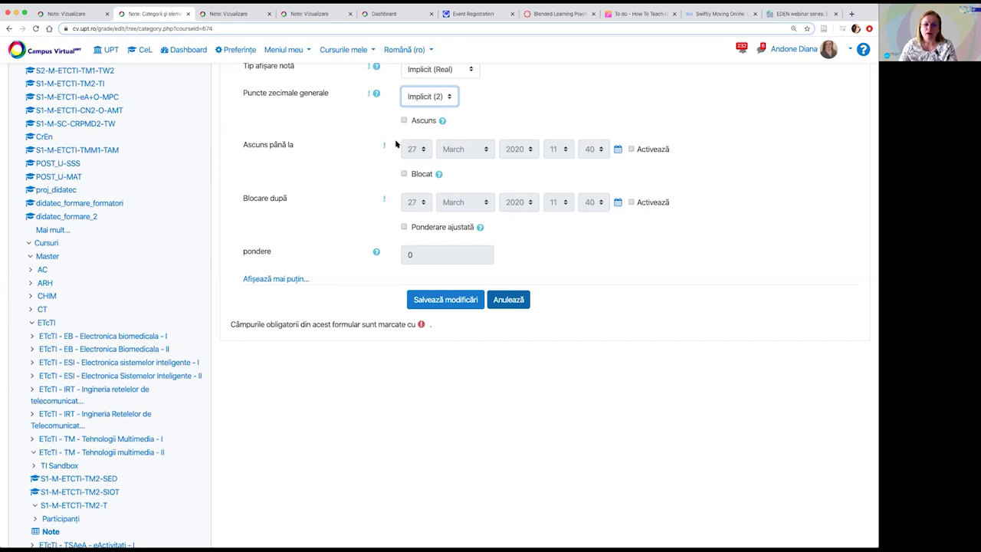
{"action": "scroll", "coordinate": [372, 242], "scroll_direction": "down", "scroll_amount": 1}
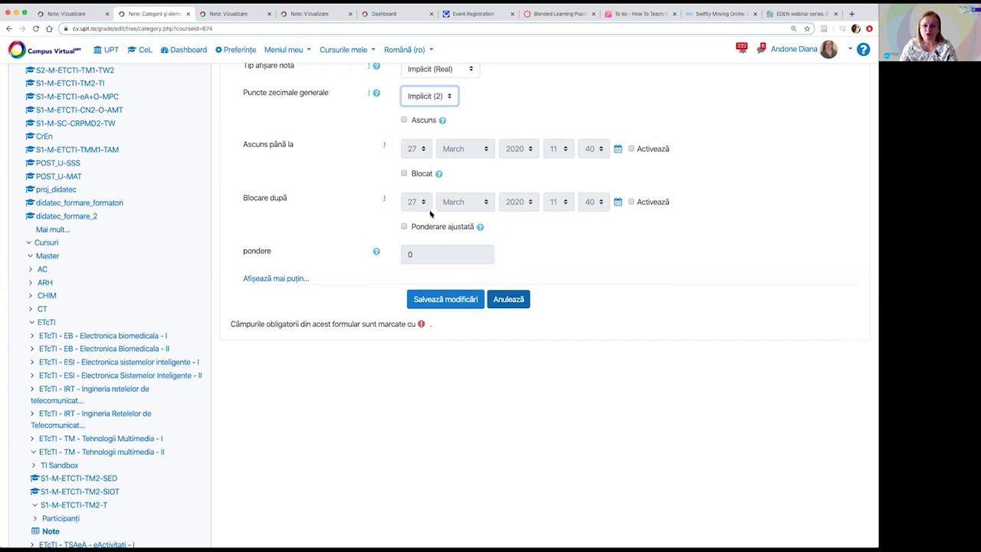
{"action": "left_click", "coordinate": [448, 301]}
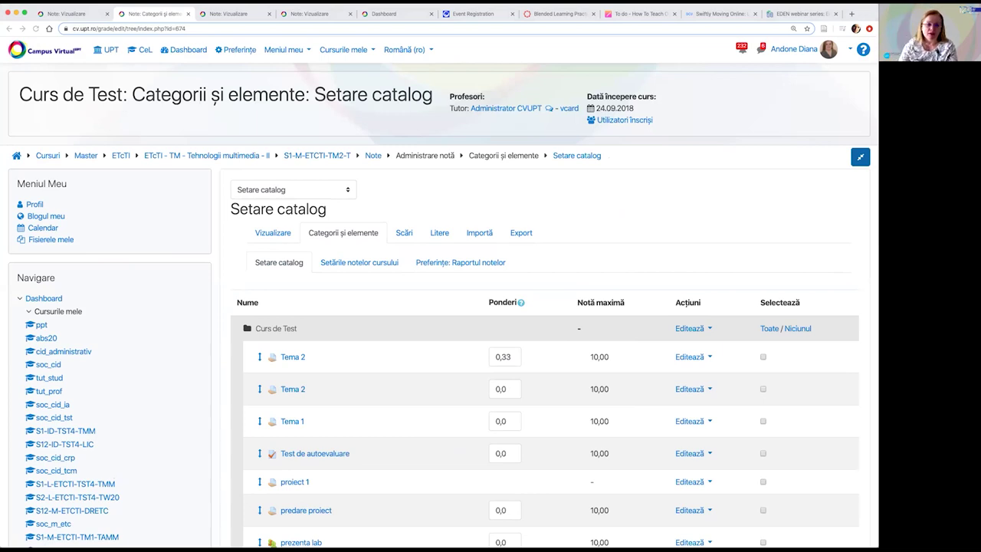
Start another grade category in the Curs de Test gradebook and name it "Nota examen"
{"action": "scroll", "coordinate": [574, 258], "scroll_direction": "down", "scroll_amount": 3}
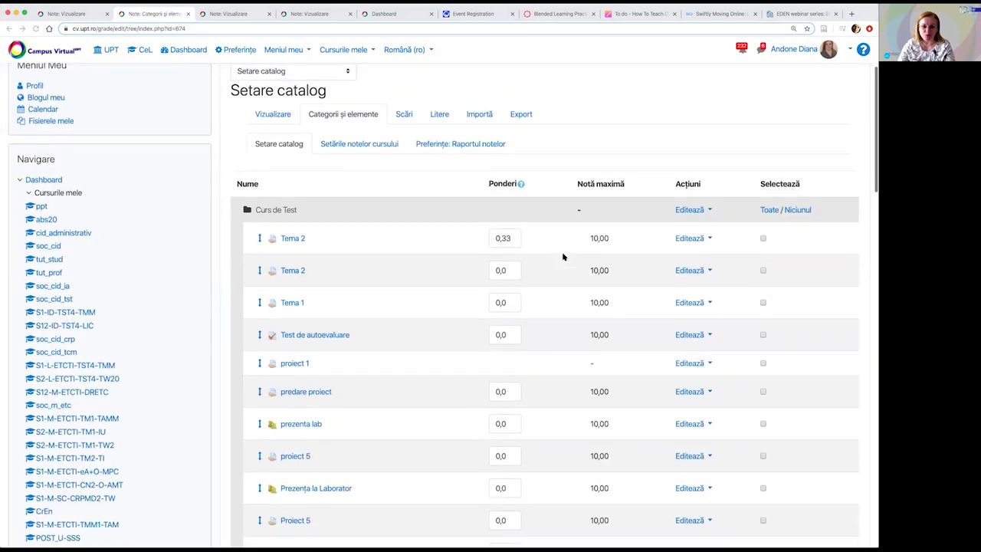
{"action": "scroll", "coordinate": [563, 257], "scroll_direction": "down", "scroll_amount": 5}
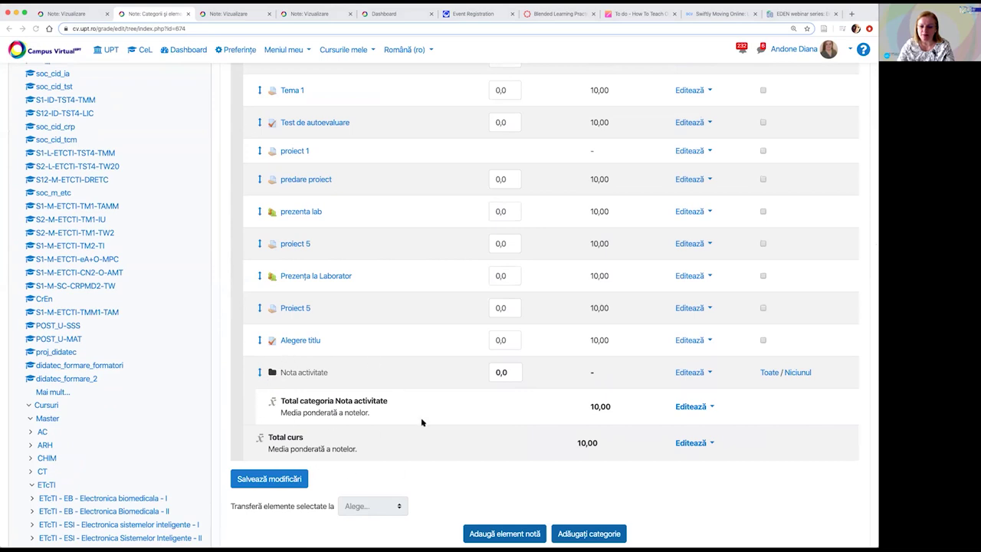
{"action": "scroll", "coordinate": [421, 422], "scroll_direction": "down", "scroll_amount": 2}
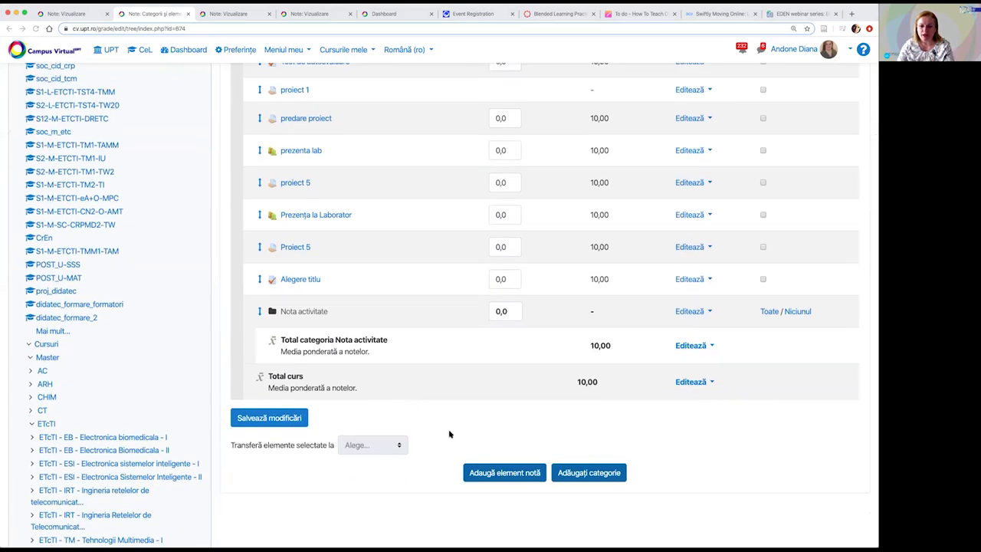
{"action": "left_click", "coordinate": [589, 475]}
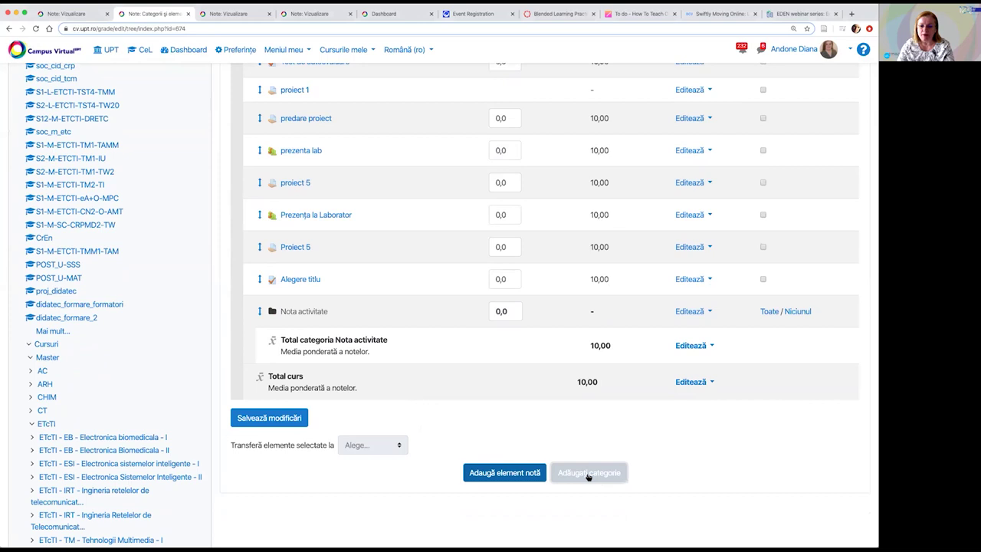
{"action": "left_click", "coordinate": [427, 226]}
{"action": "type", "text": "N"}
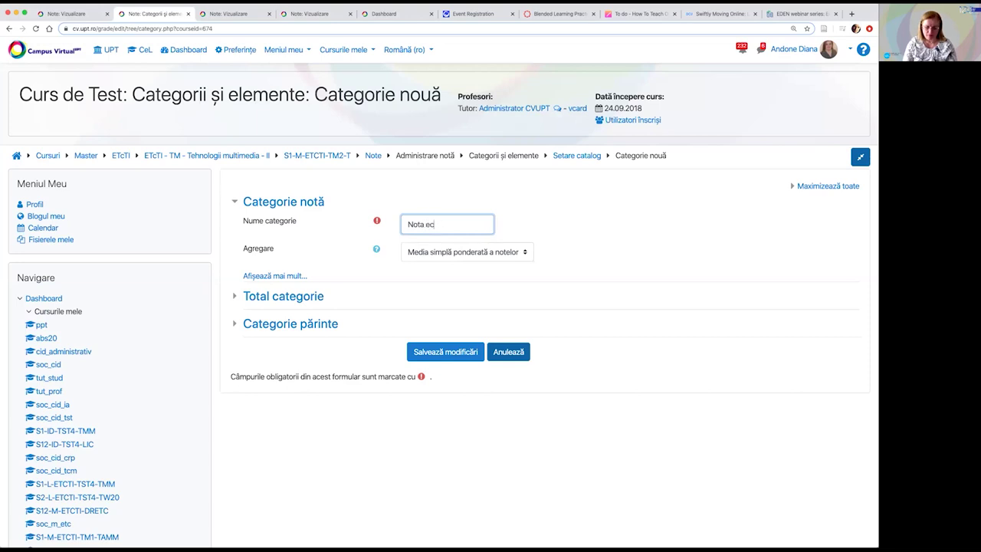
{"action": "type", "text": "ota examen"}
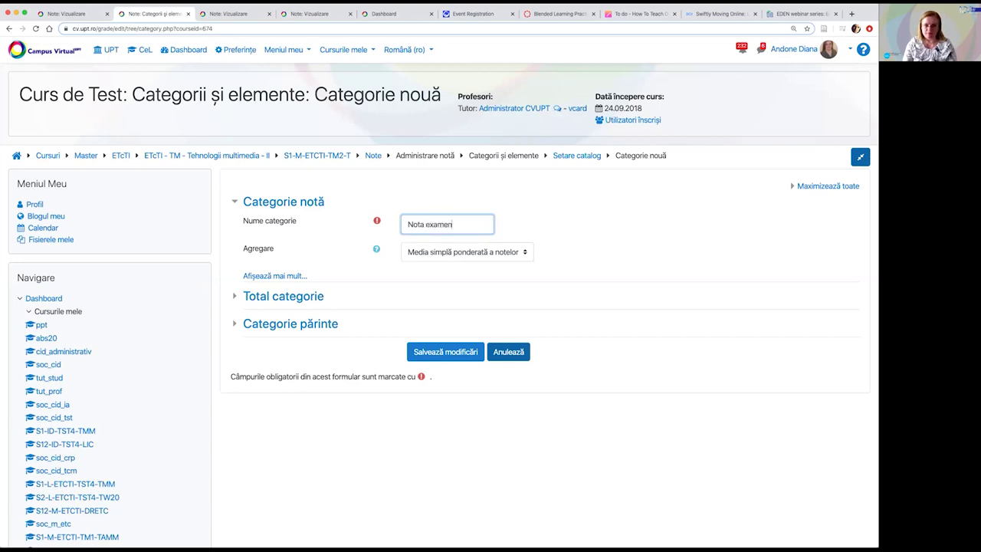
{"action": "scroll", "coordinate": [328, 274], "scroll_direction": "down", "scroll_amount": 1}
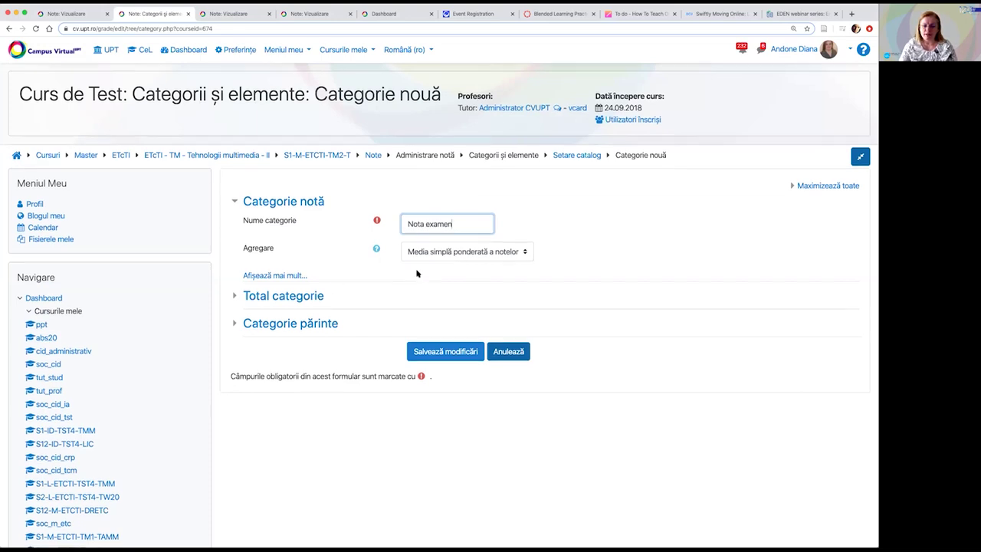
{"action": "scroll", "coordinate": [290, 279], "scroll_direction": "up", "scroll_amount": 1}
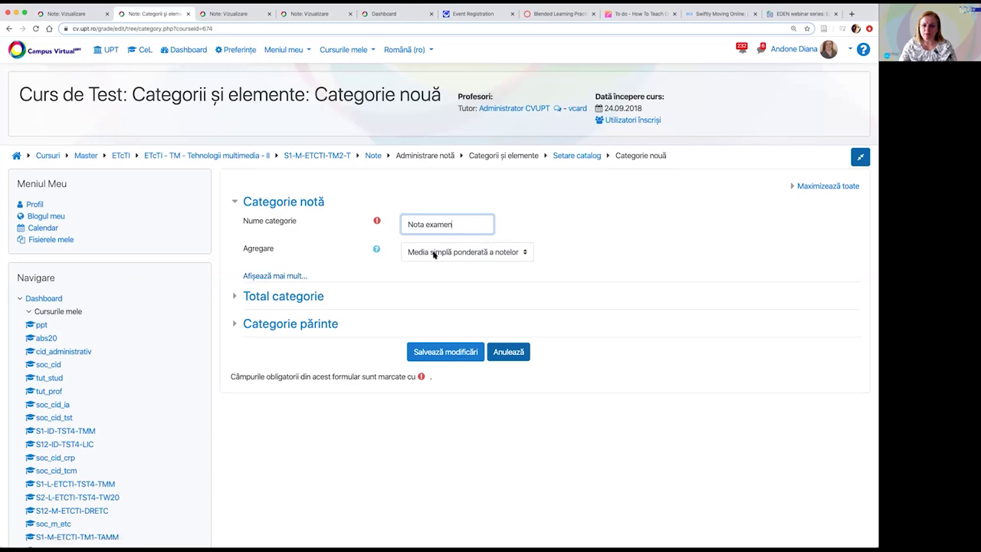
Set the aggregation of the Nota examen category to Media ponderată a notelor and reveal the additional Categorie notă settings
{"action": "left_click", "coordinate": [499, 253]}
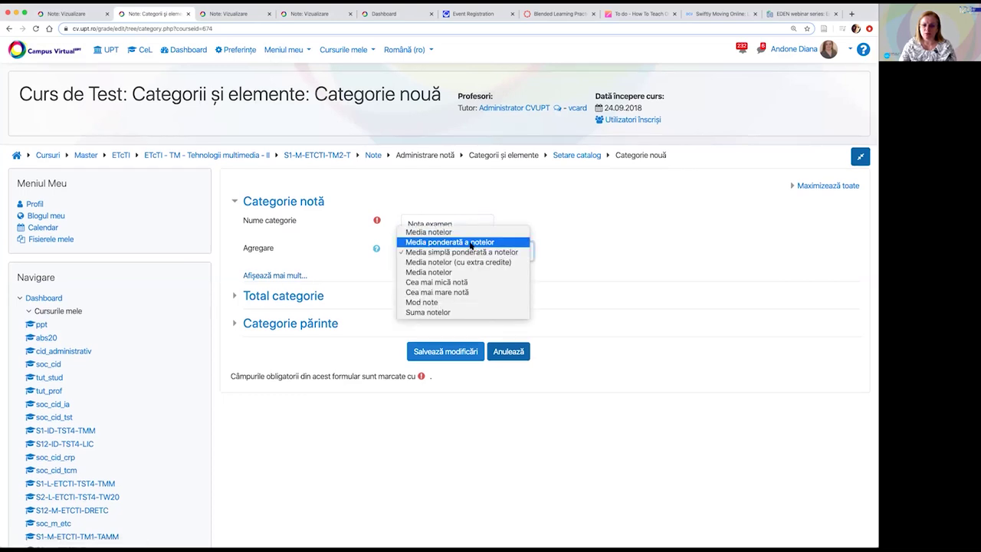
{"action": "left_click", "coordinate": [471, 244]}
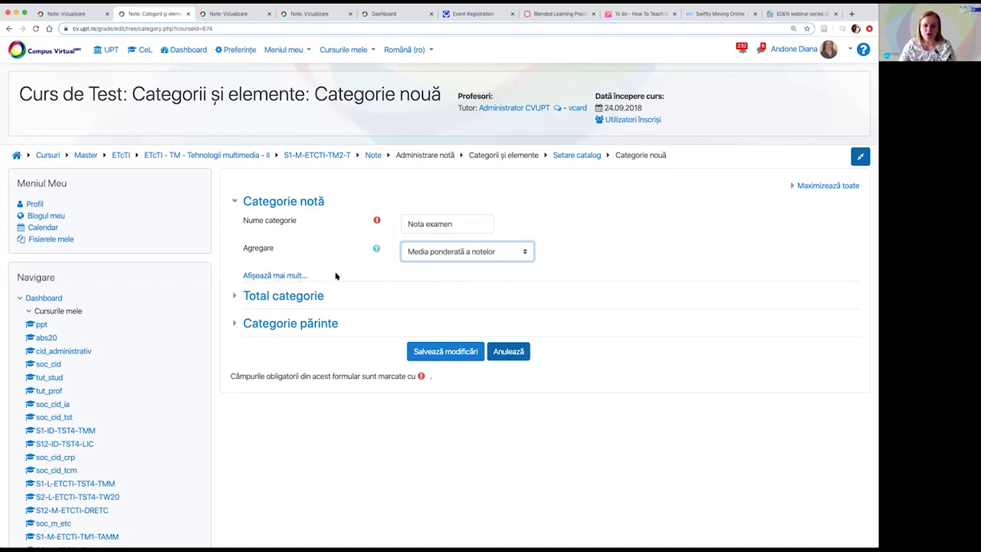
{"action": "left_click", "coordinate": [291, 278]}
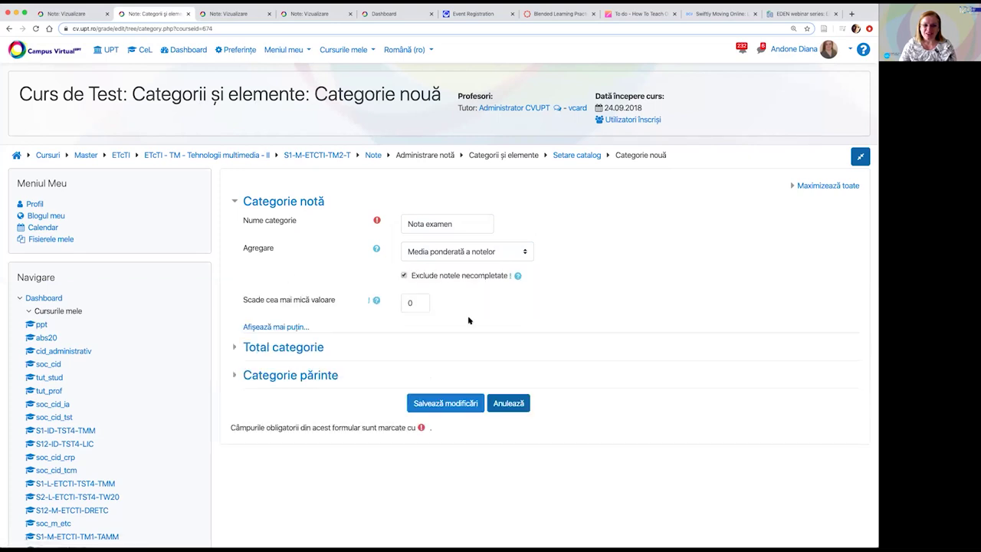
Expand the category total and parent category settings, keep Curs de Test as the parent, and save the Nota examen category
{"action": "left_click", "coordinate": [291, 347]}
{"action": "scroll", "coordinate": [357, 344], "scroll_direction": "down", "scroll_amount": 1}
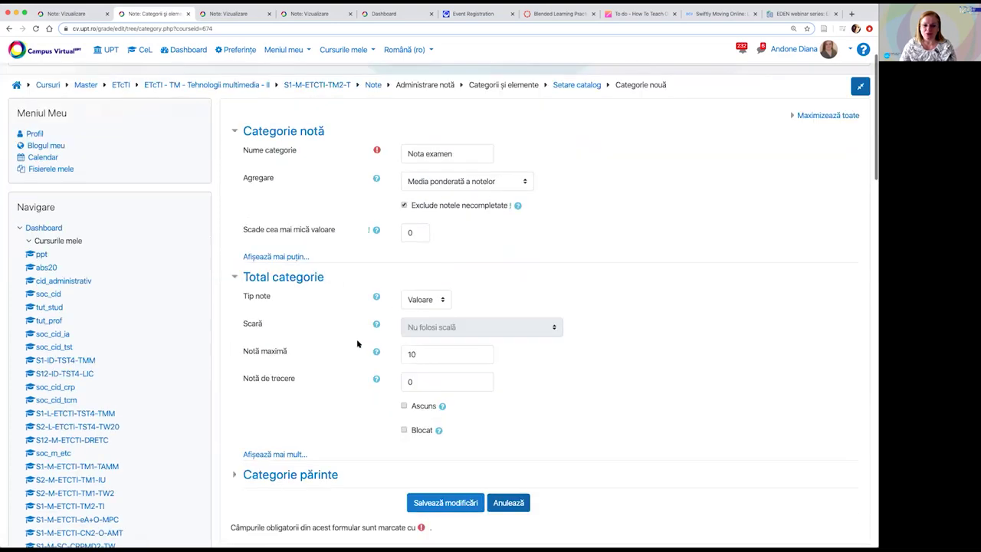
{"action": "scroll", "coordinate": [357, 344], "scroll_direction": "down", "scroll_amount": 2}
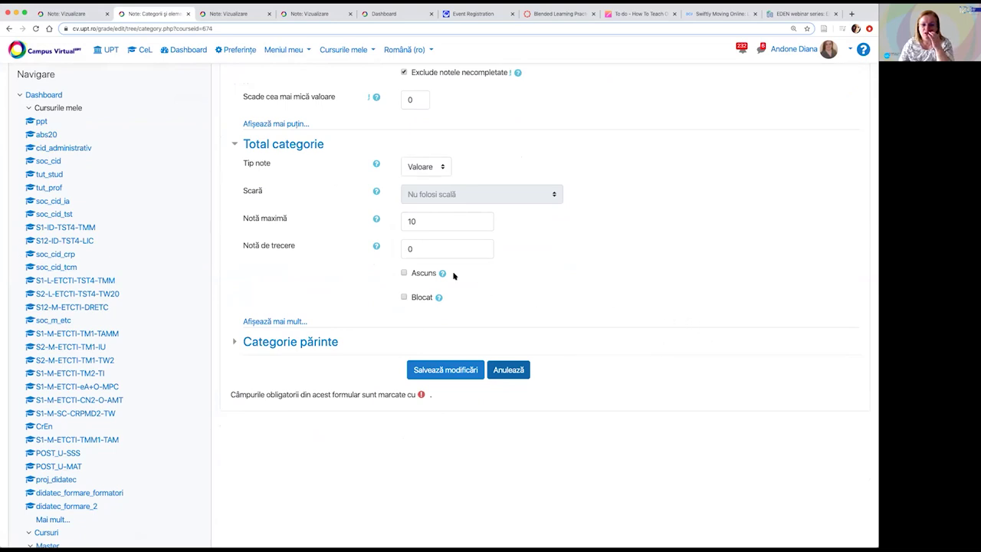
{"action": "left_click", "coordinate": [303, 344]}
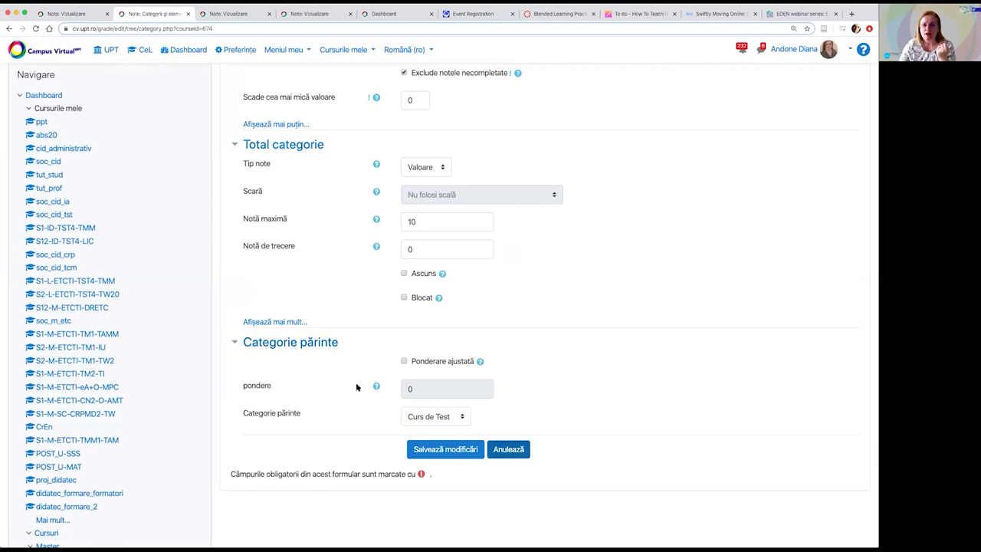
{"action": "left_click", "coordinate": [444, 415]}
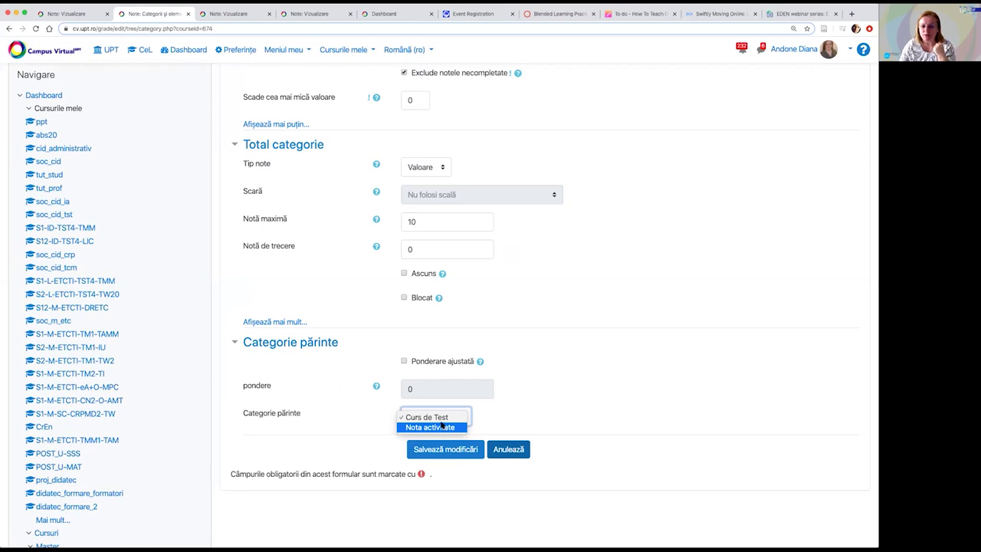
{"action": "left_click", "coordinate": [435, 418]}
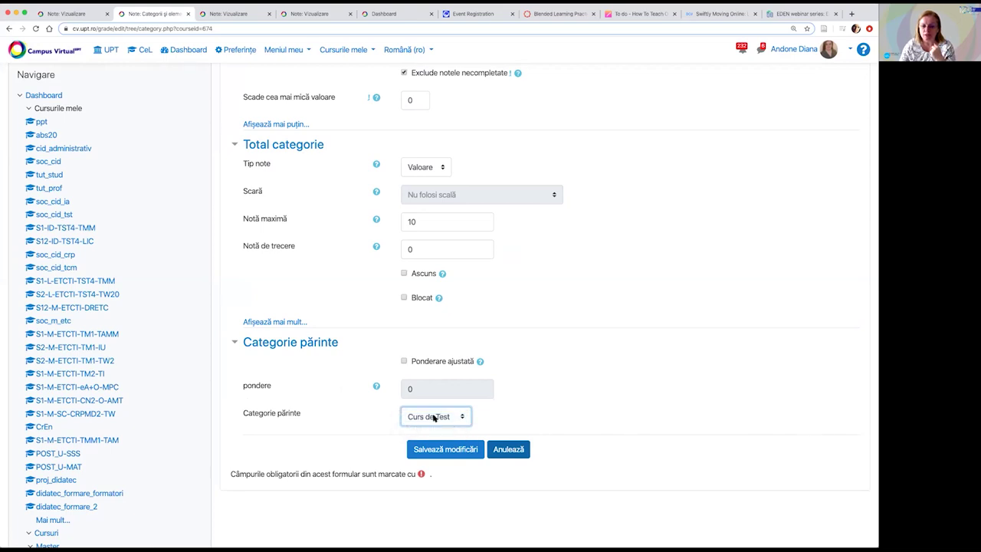
{"action": "left_click", "coordinate": [457, 452]}
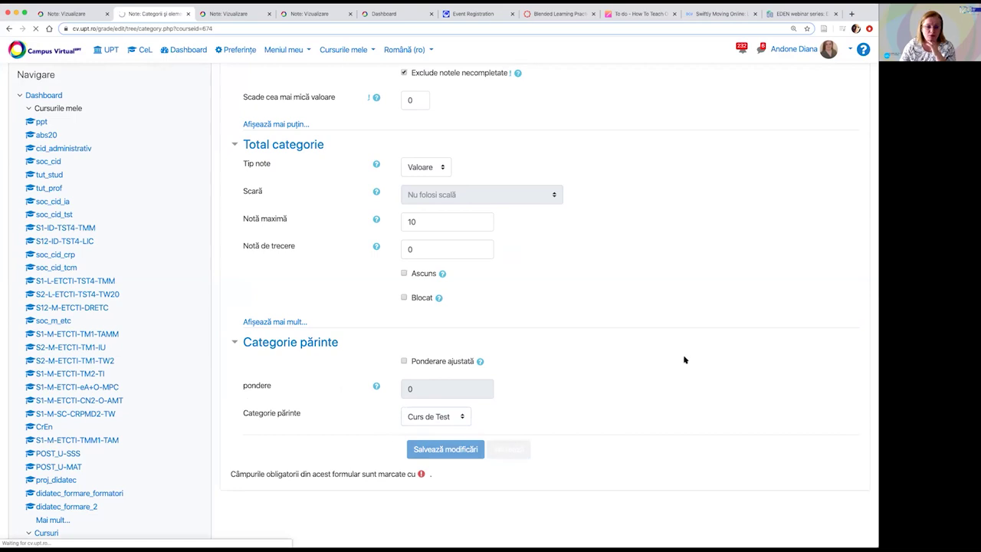
Move the Nota activitate category to the first position in the Curs de Test gradebook, above the first Tema 2
{"action": "scroll", "coordinate": [611, 355], "scroll_direction": "down", "scroll_amount": 3}
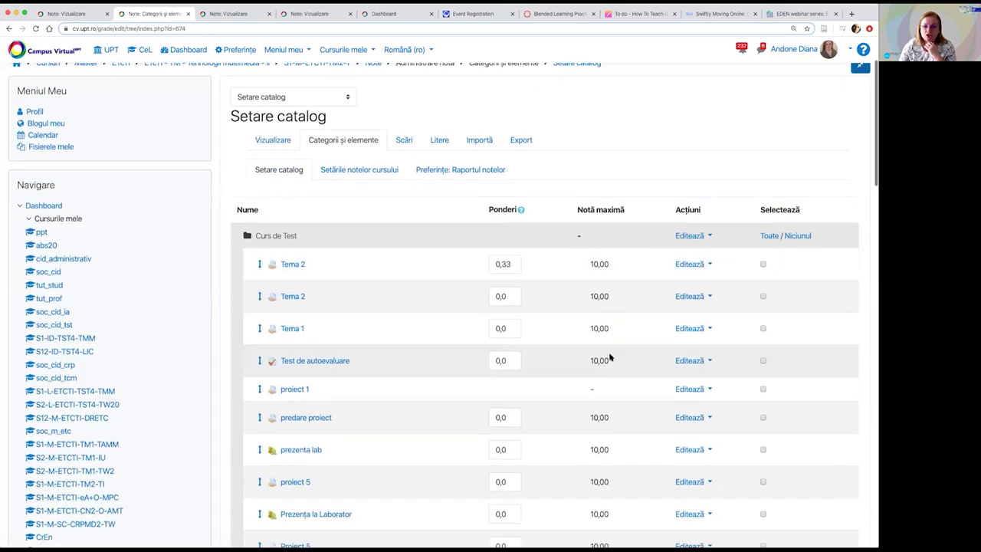
{"action": "scroll", "coordinate": [558, 345], "scroll_direction": "down", "scroll_amount": 8}
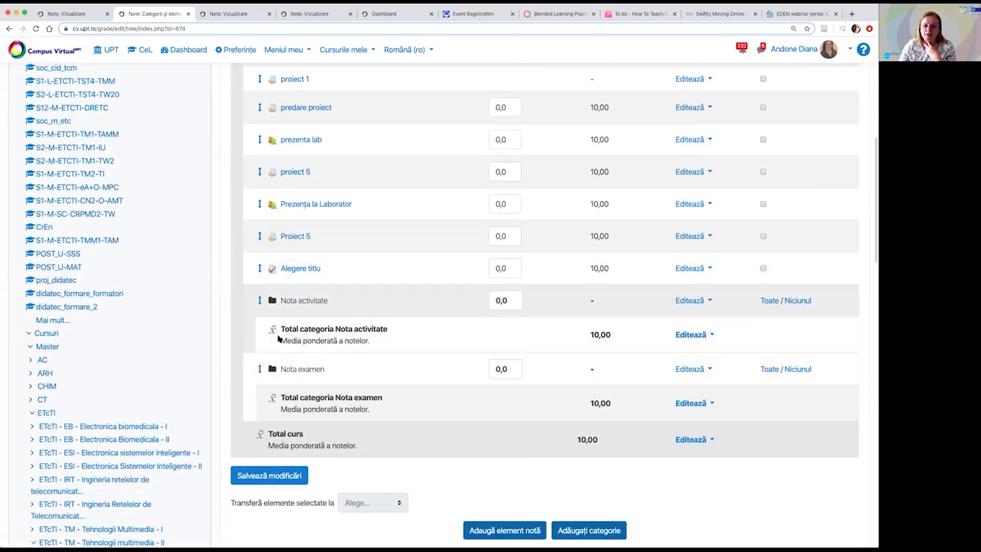
{"action": "scroll", "coordinate": [355, 279], "scroll_direction": "up", "scroll_amount": 2}
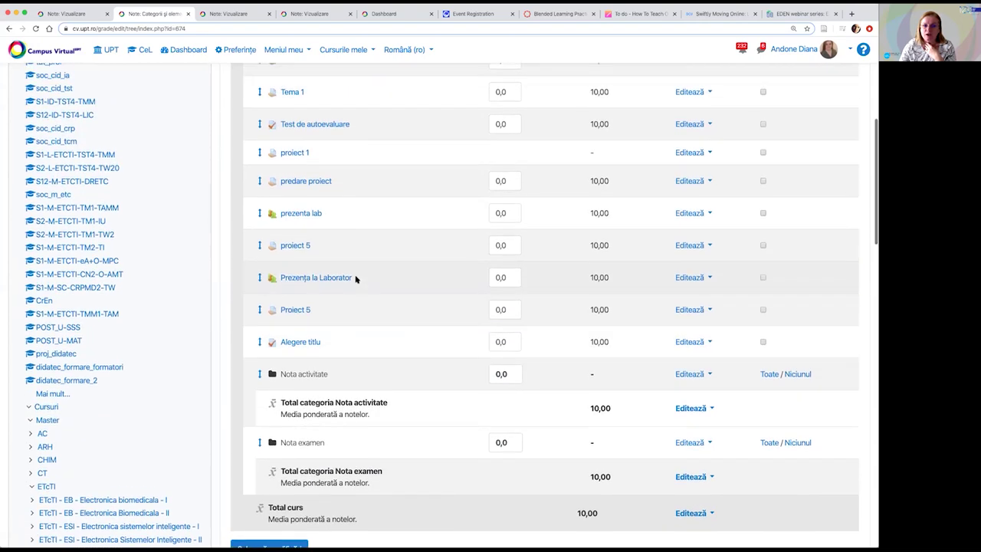
{"action": "scroll", "coordinate": [355, 279], "scroll_direction": "up", "scroll_amount": 4}
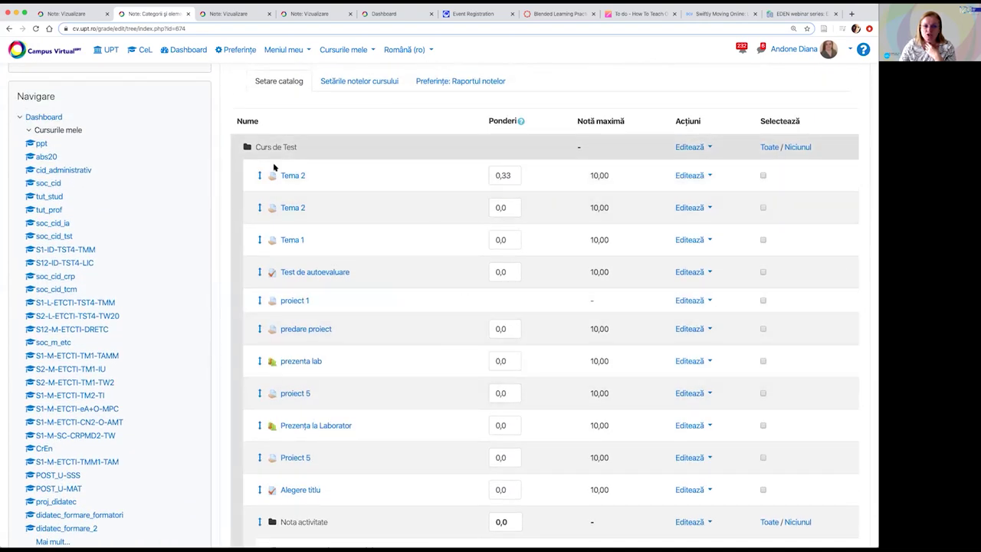
{"action": "scroll", "coordinate": [390, 199], "scroll_direction": "down", "scroll_amount": 5}
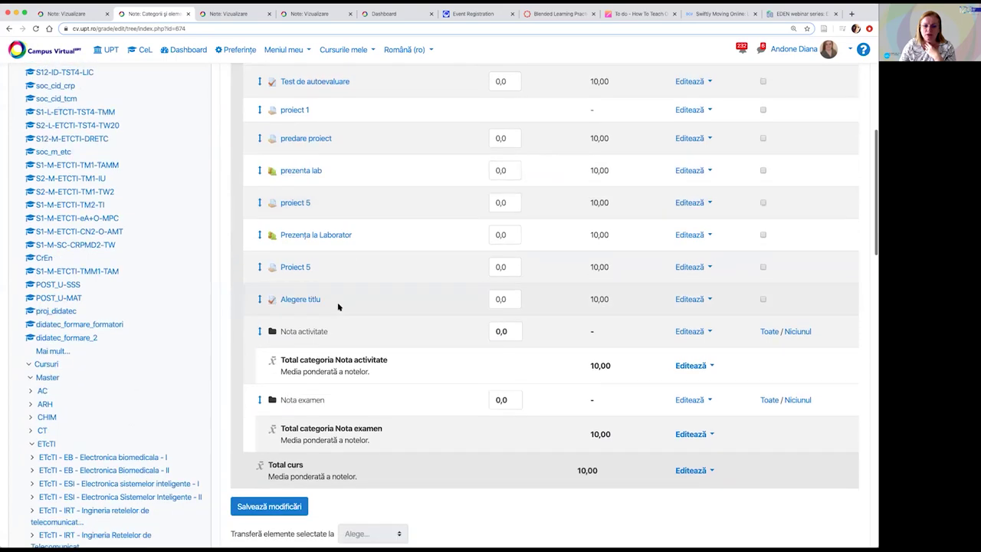
{"action": "left_click", "coordinate": [259, 331]}
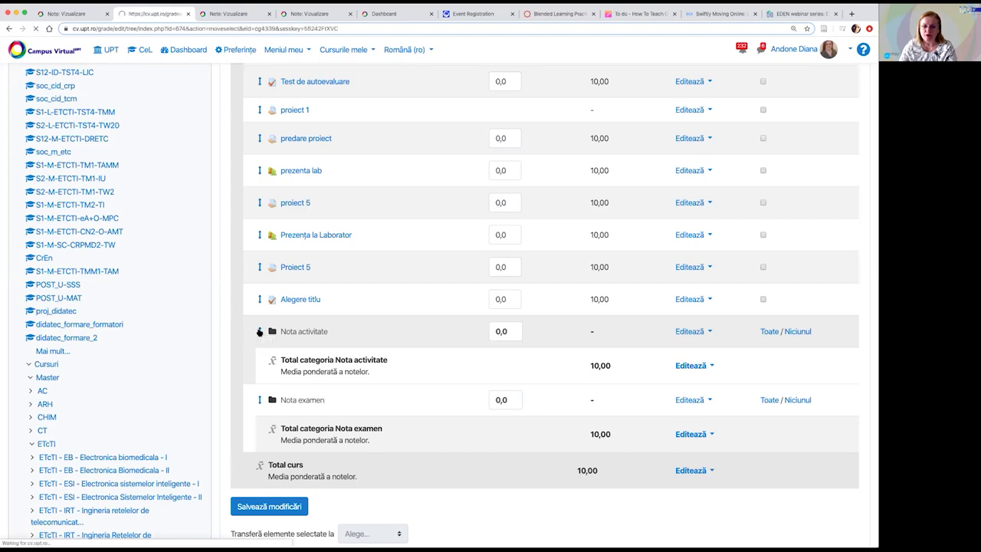
{"action": "scroll", "coordinate": [438, 334], "scroll_direction": "down", "scroll_amount": 2}
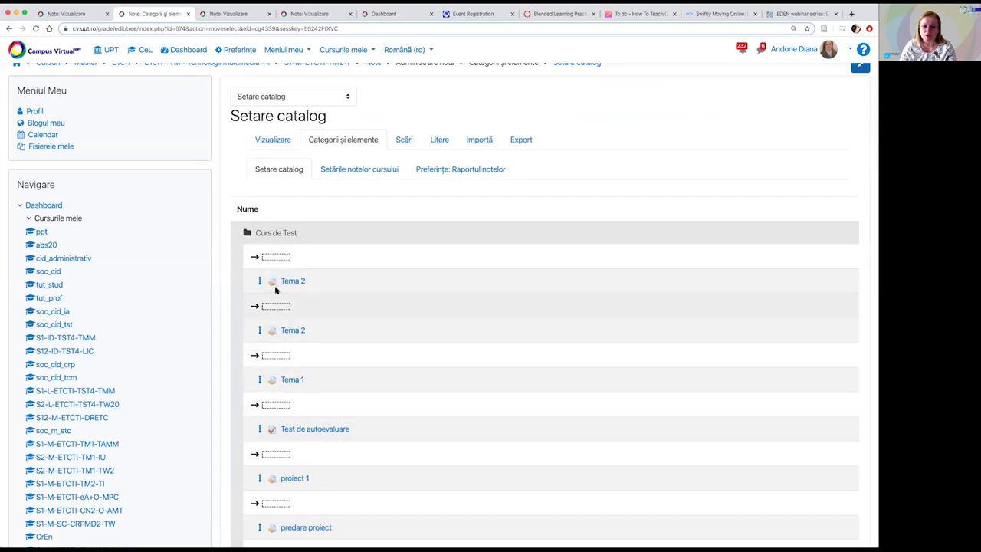
{"action": "left_click", "coordinate": [277, 258]}
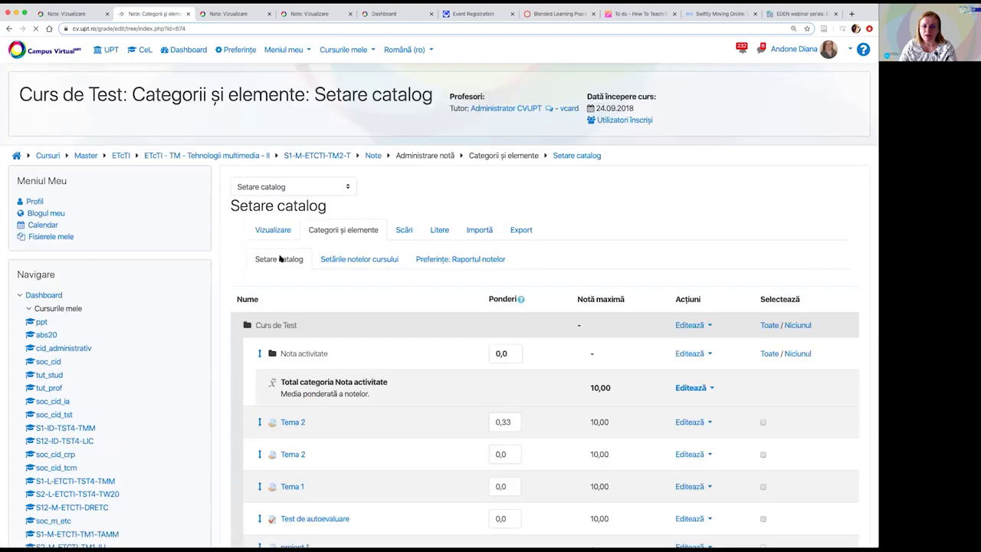
Select both Tema 2 items, proiect 1 and predare proiect, and transfer them to the Nota activitate category
{"action": "scroll", "coordinate": [280, 246], "scroll_direction": "down", "scroll_amount": 3}
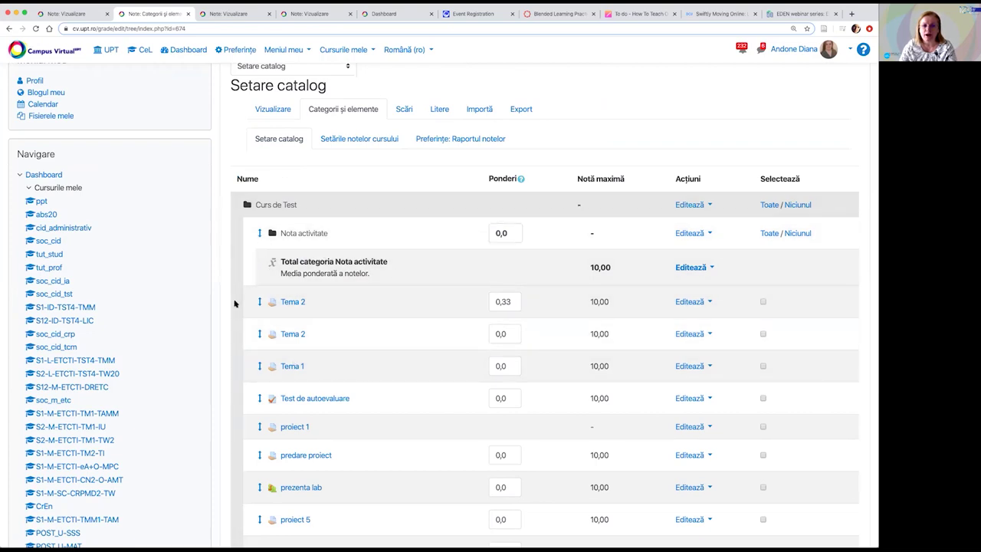
{"action": "scroll", "coordinate": [348, 287], "scroll_direction": "down", "scroll_amount": 2}
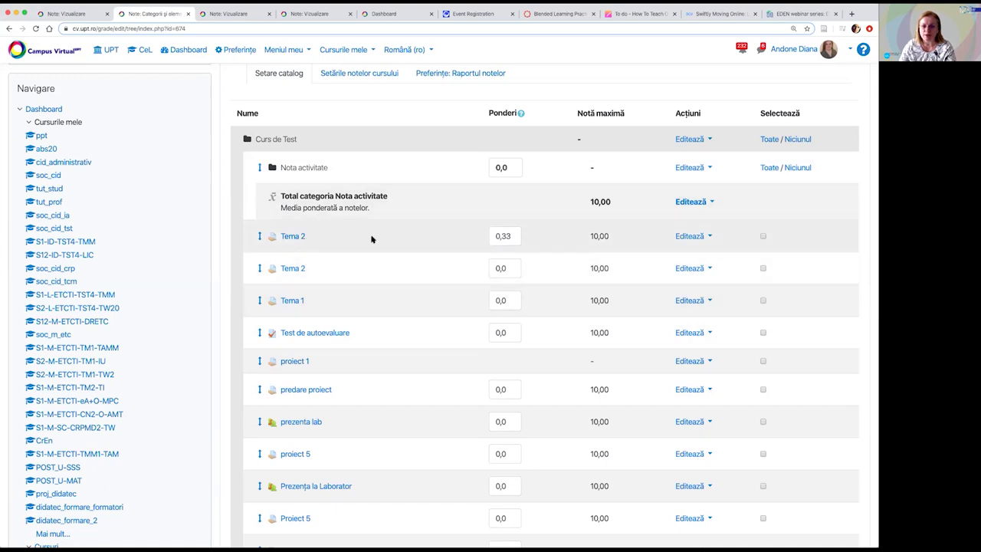
{"action": "left_click", "coordinate": [763, 237]}
{"action": "left_click", "coordinate": [764, 268]}
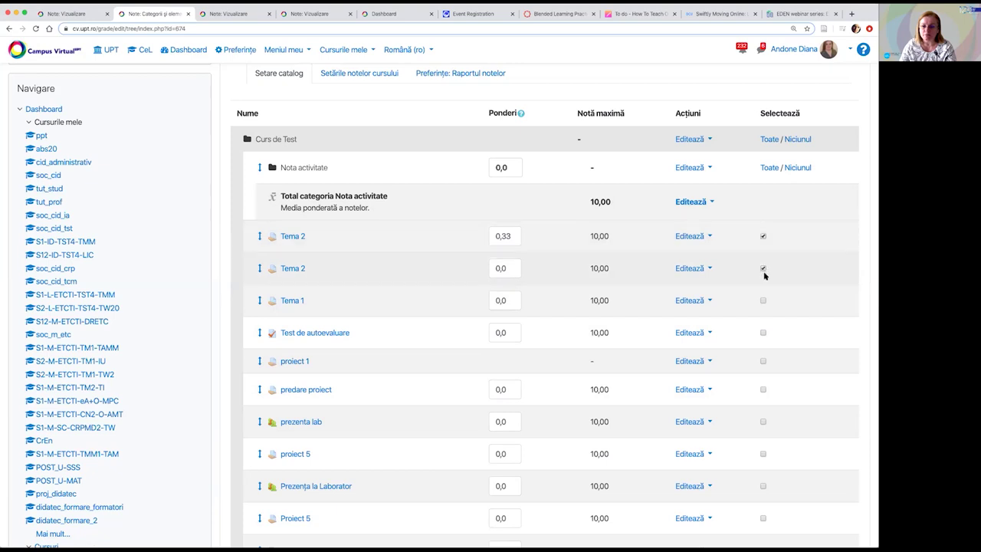
{"action": "scroll", "coordinate": [763, 309], "scroll_direction": "down", "scroll_amount": 3}
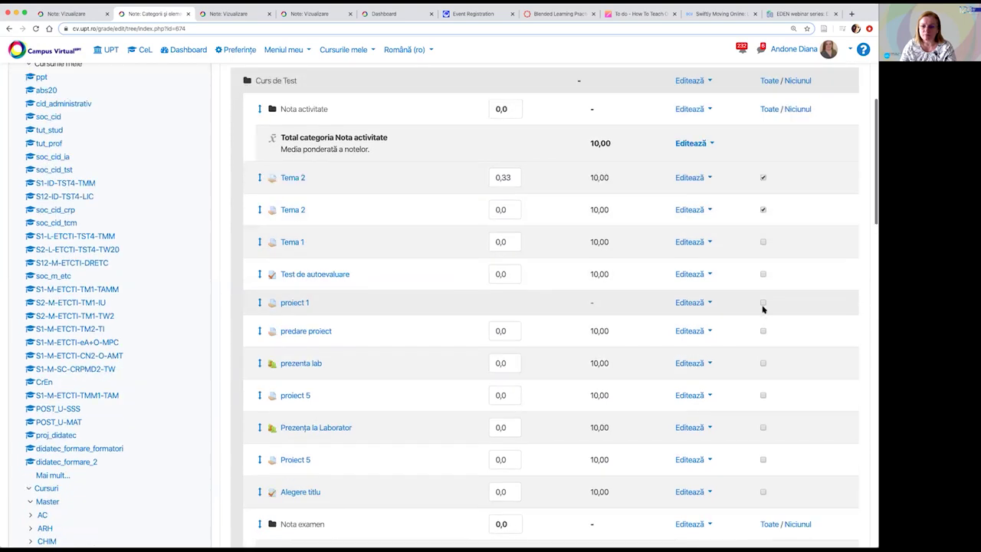
{"action": "left_click", "coordinate": [763, 231]}
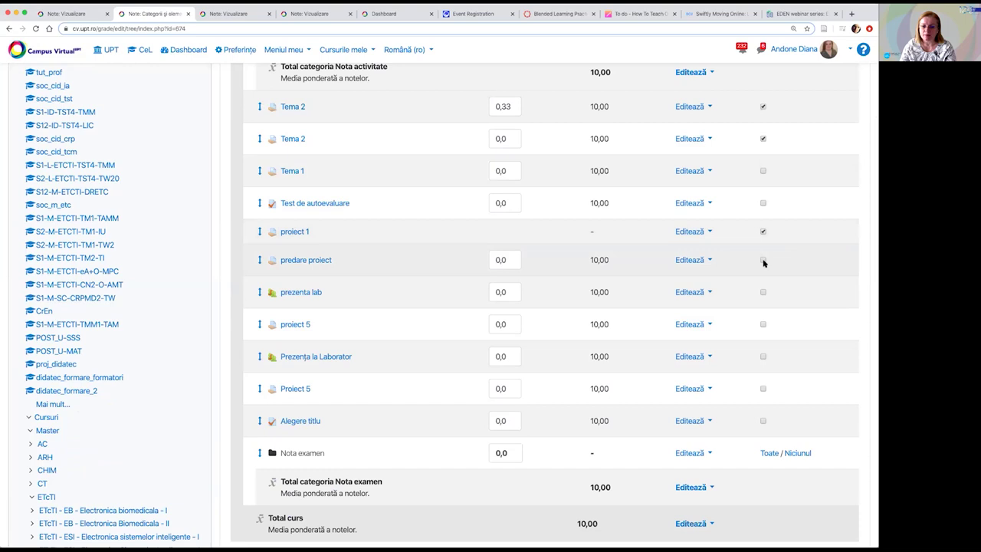
{"action": "scroll", "coordinate": [764, 263], "scroll_direction": "down", "scroll_amount": 8}
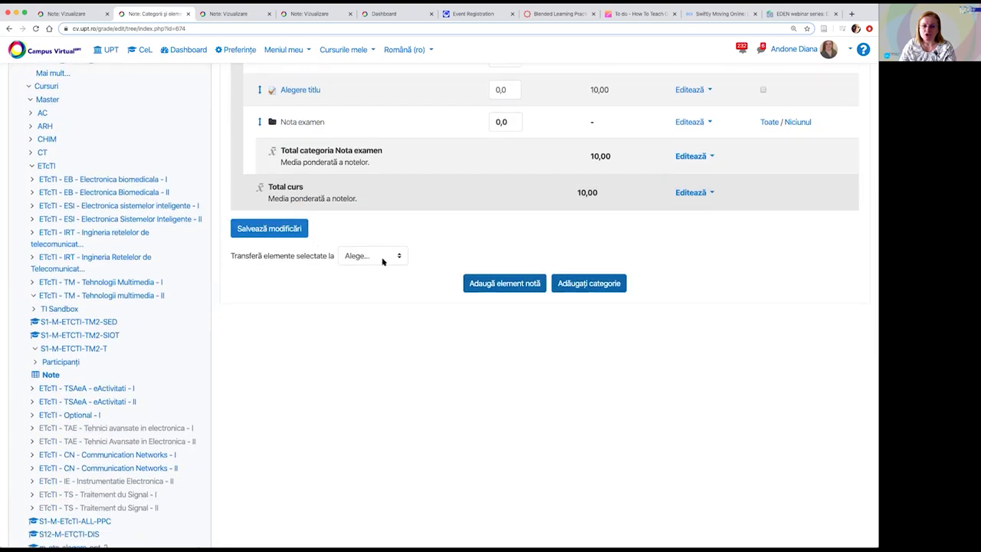
{"action": "left_click", "coordinate": [383, 259]}
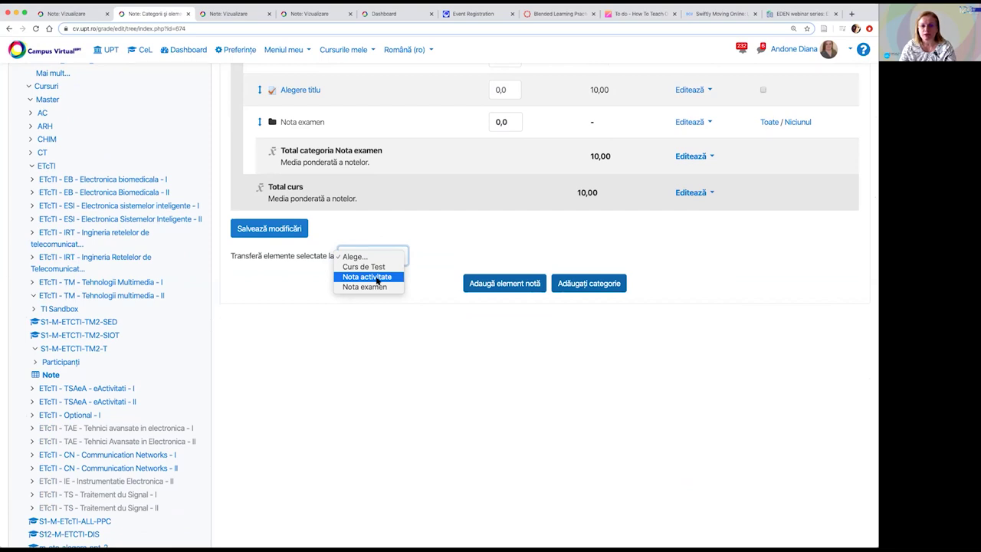
{"action": "left_click", "coordinate": [376, 280]}
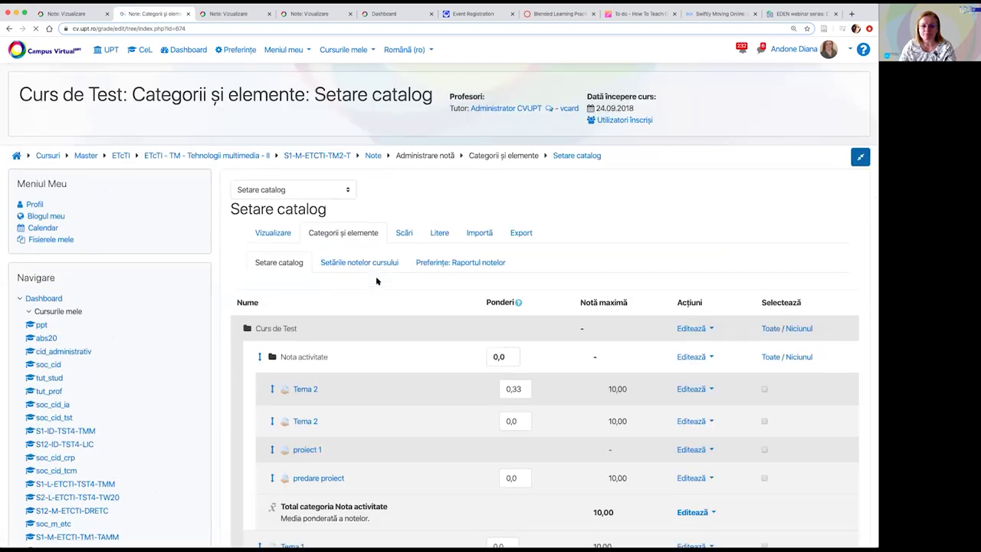
Examine the weights and grouping of the gradebook items and the edit options available for Prezența la Laborator
{"action": "scroll", "coordinate": [376, 272], "scroll_direction": "down", "scroll_amount": 3}
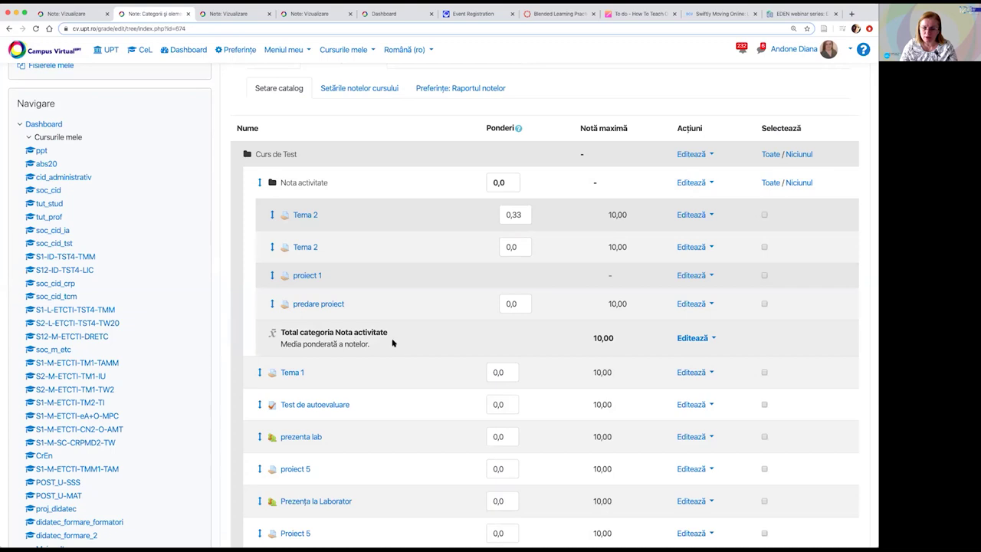
{"action": "scroll", "coordinate": [375, 346], "scroll_direction": "down", "scroll_amount": 1}
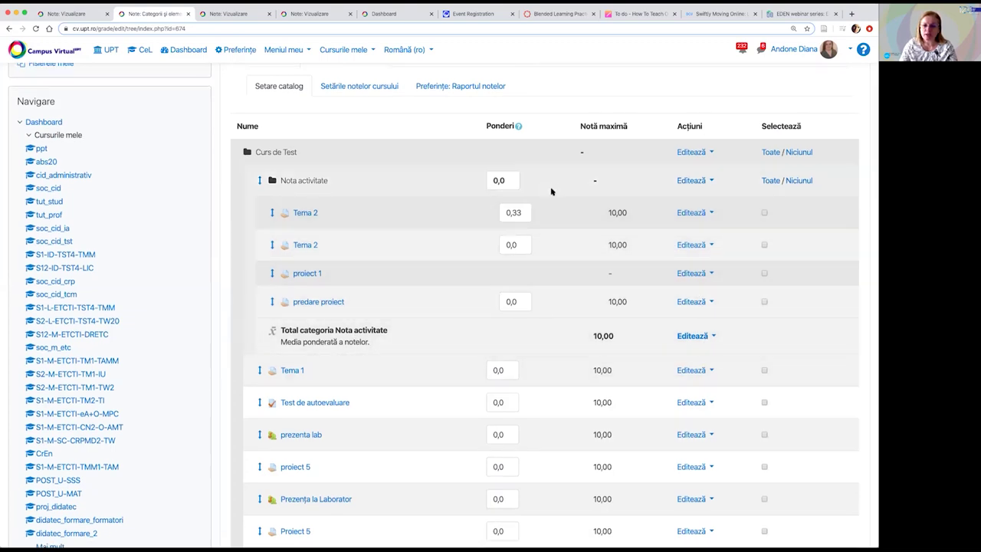
{"action": "scroll", "coordinate": [566, 342], "scroll_direction": "down", "scroll_amount": 1}
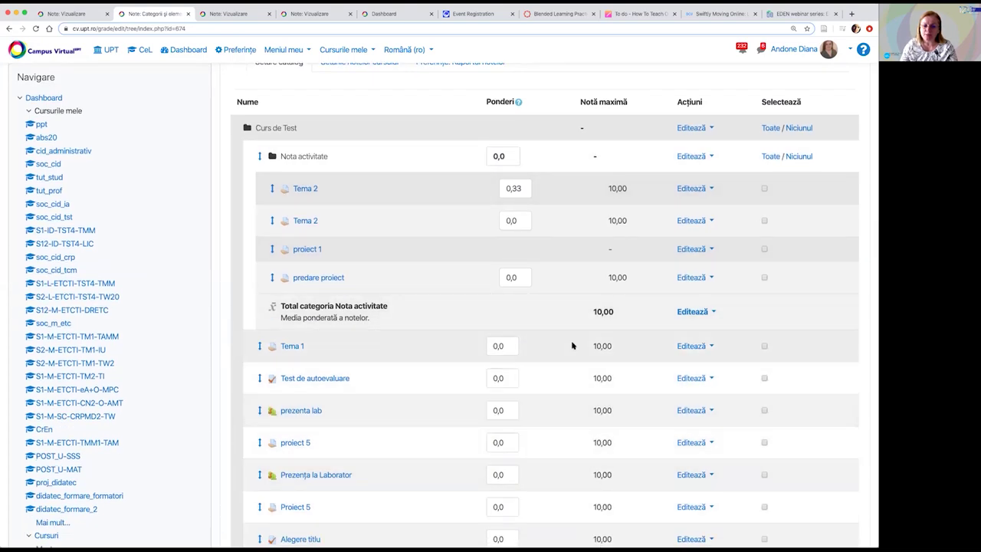
{"action": "scroll", "coordinate": [574, 344], "scroll_direction": "down", "scroll_amount": 5}
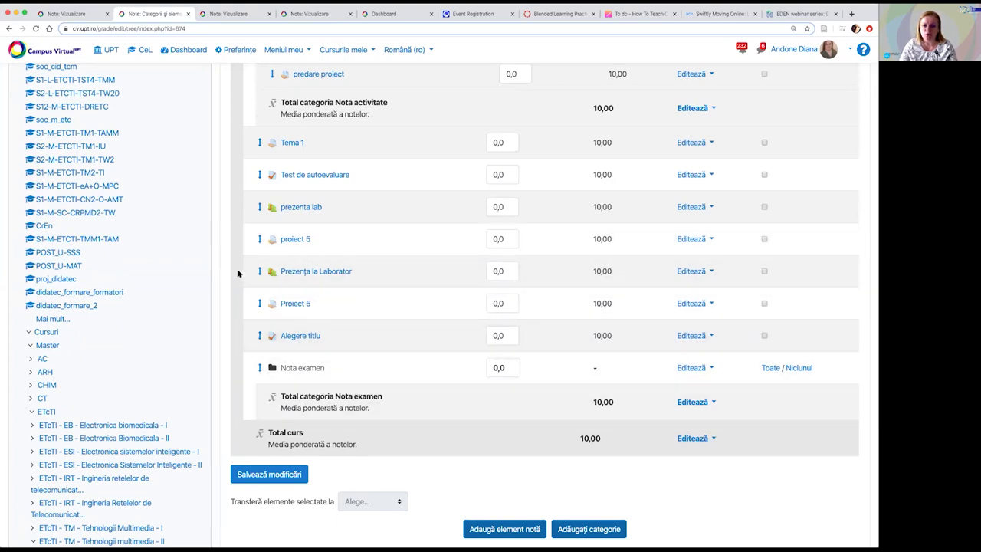
{"action": "left_click", "coordinate": [713, 271]}
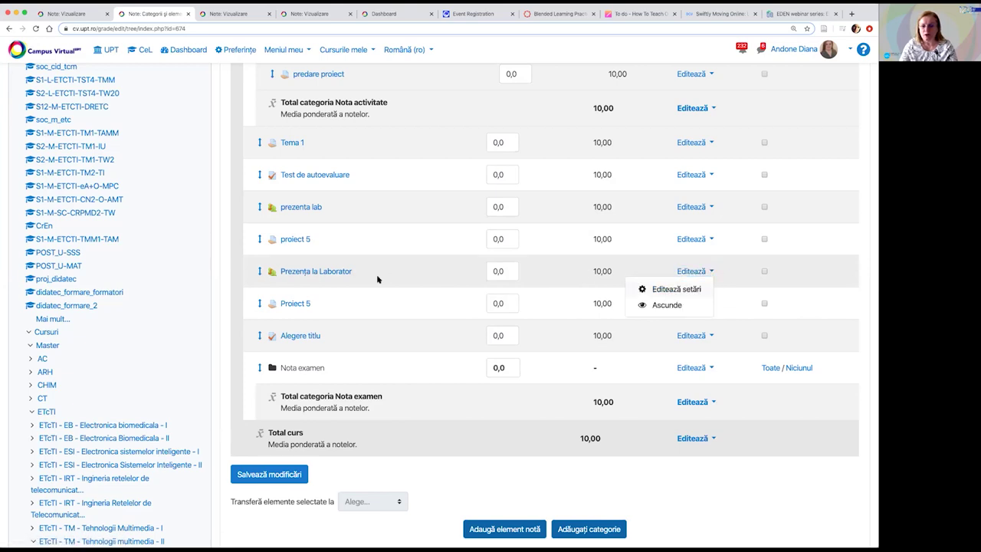
{"action": "key", "text": "Escape"}
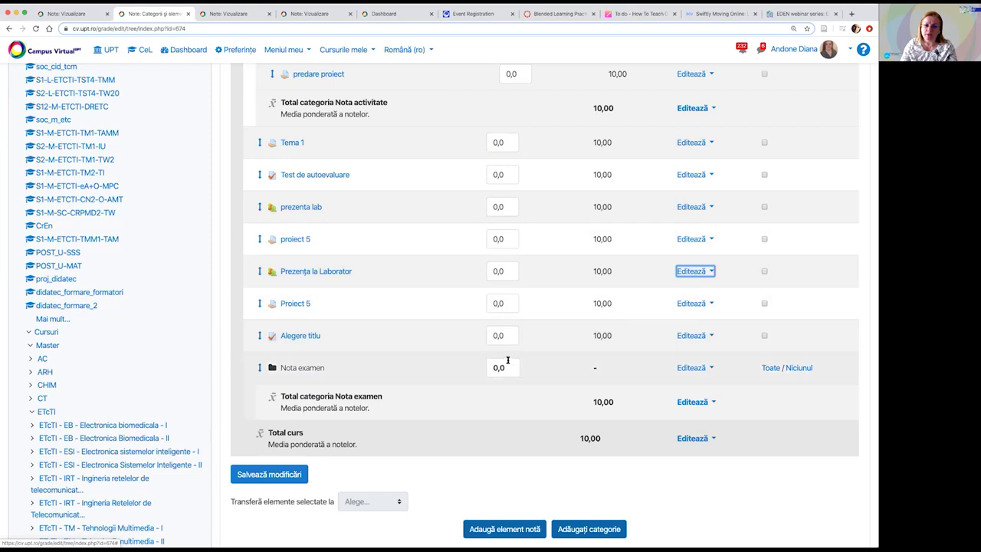
{"action": "scroll", "coordinate": [507, 360], "scroll_direction": "up", "scroll_amount": 4}
{"action": "scroll", "coordinate": [502, 338], "scroll_direction": "down", "scroll_amount": 5}
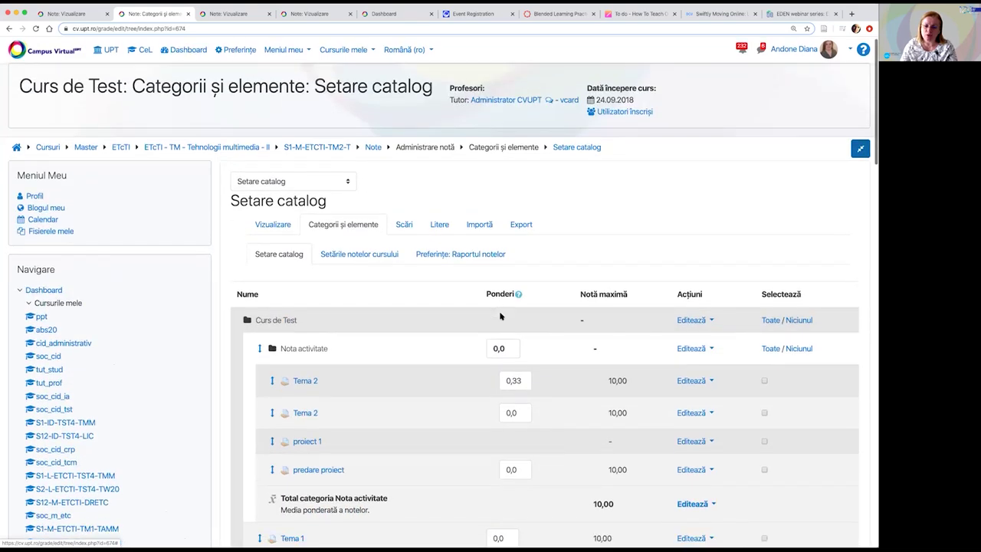
{"action": "scroll", "coordinate": [515, 138], "scroll_direction": "down", "scroll_amount": 2}
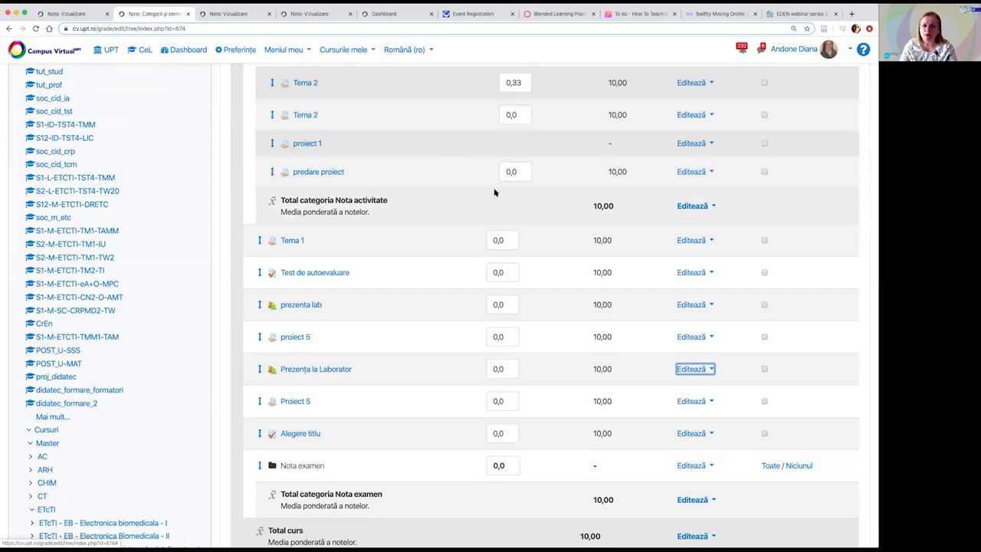
{"action": "scroll", "coordinate": [512, 195], "scroll_direction": "down", "scroll_amount": 4}
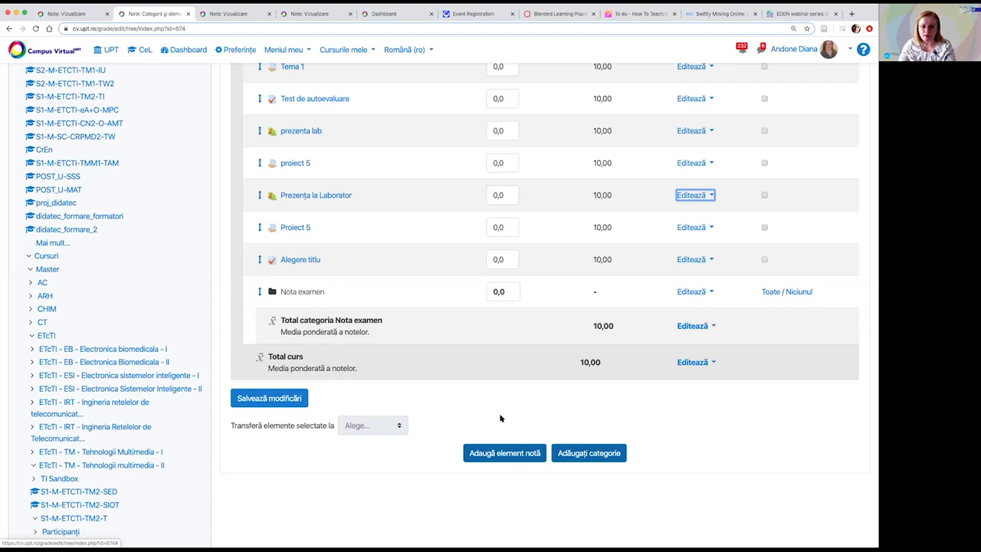
Start a new grade item named examen 1 and set its passing grade to 5,00
{"action": "left_click", "coordinate": [514, 453]}
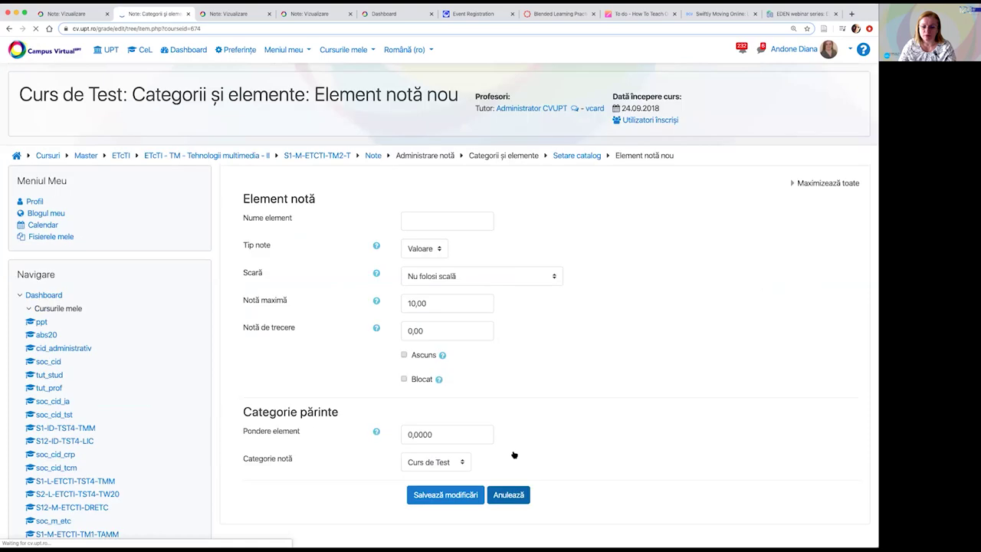
{"action": "left_click", "coordinate": [421, 222]}
{"action": "type", "text": "examen 1"}
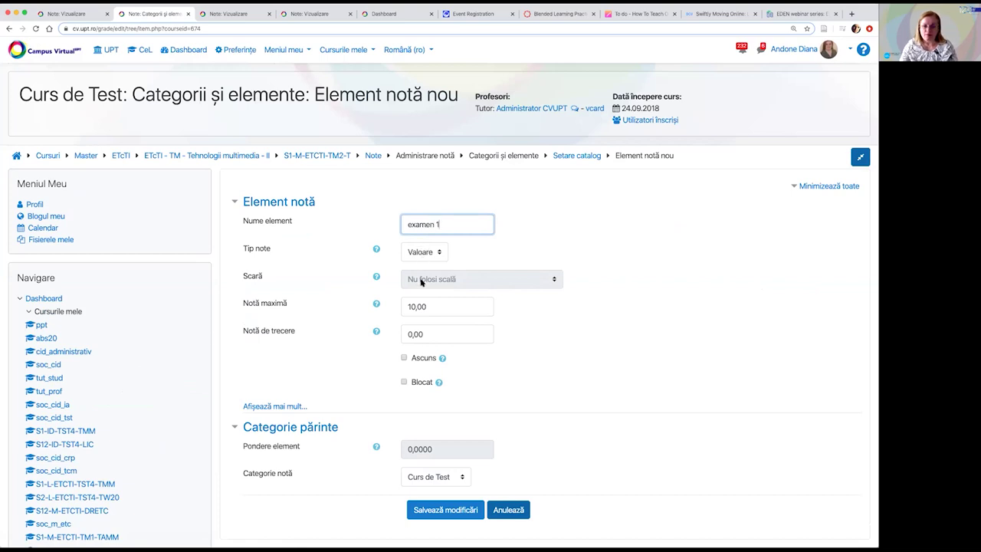
{"action": "left_click", "coordinate": [411, 334]}
{"action": "key", "text": "BackSpace"}
{"action": "type", "text": "5"}
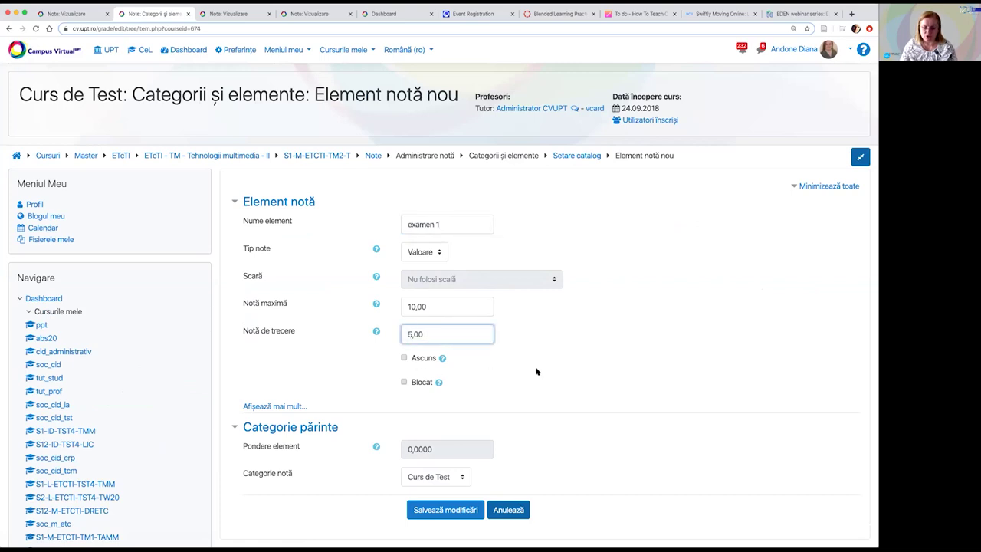
Assign the examen 1 item to the Nota examen category and save it
{"action": "scroll", "coordinate": [536, 372], "scroll_direction": "down", "scroll_amount": 5}
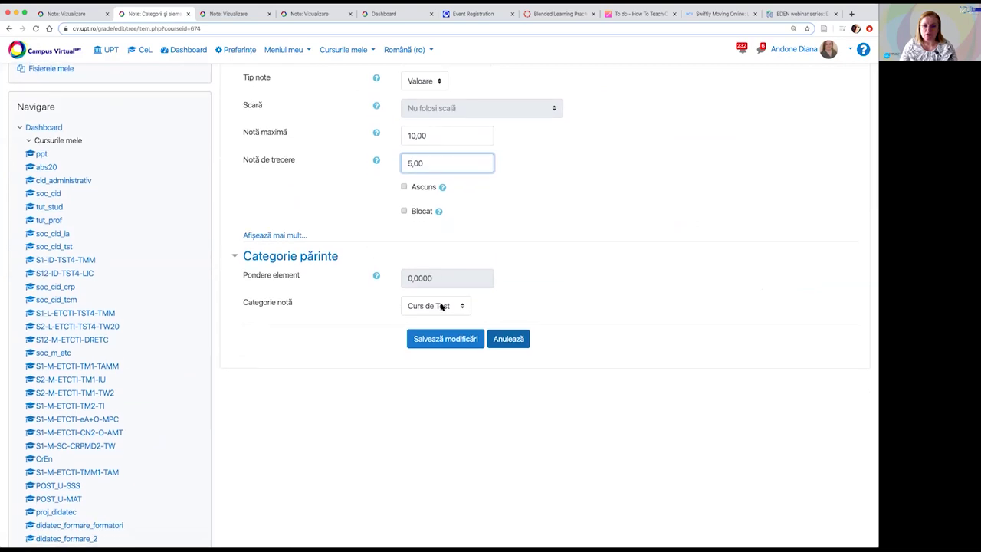
{"action": "left_click", "coordinate": [441, 306]}
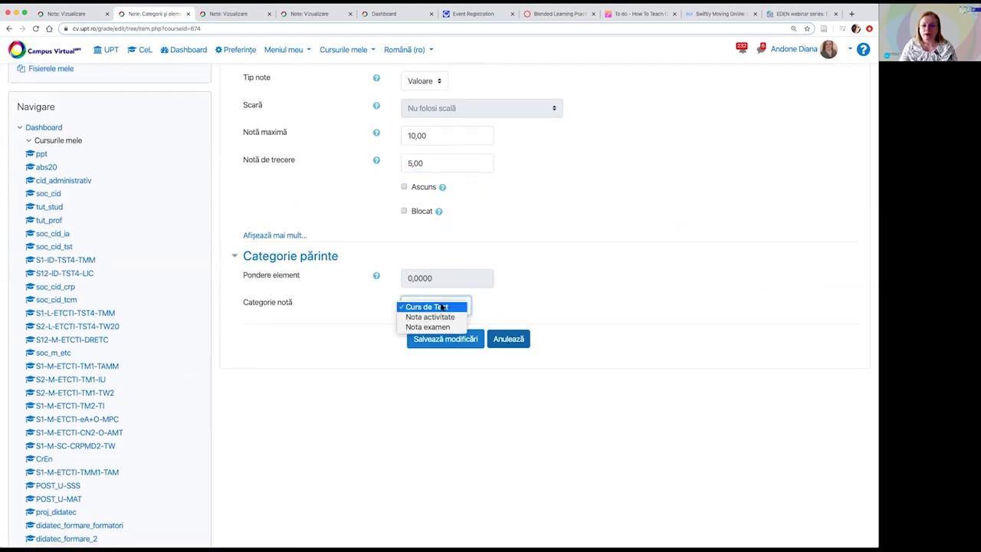
{"action": "left_click", "coordinate": [443, 327]}
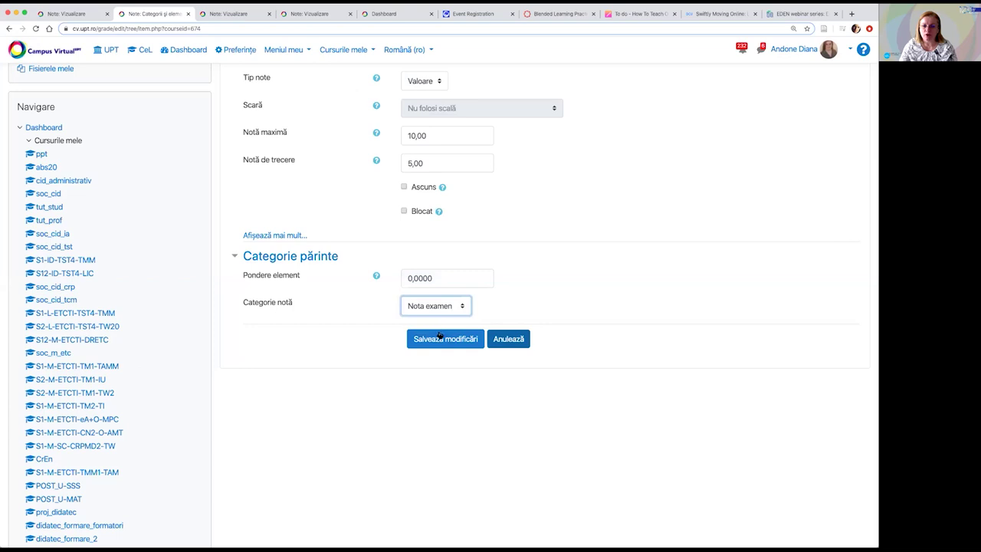
{"action": "left_click", "coordinate": [442, 340]}
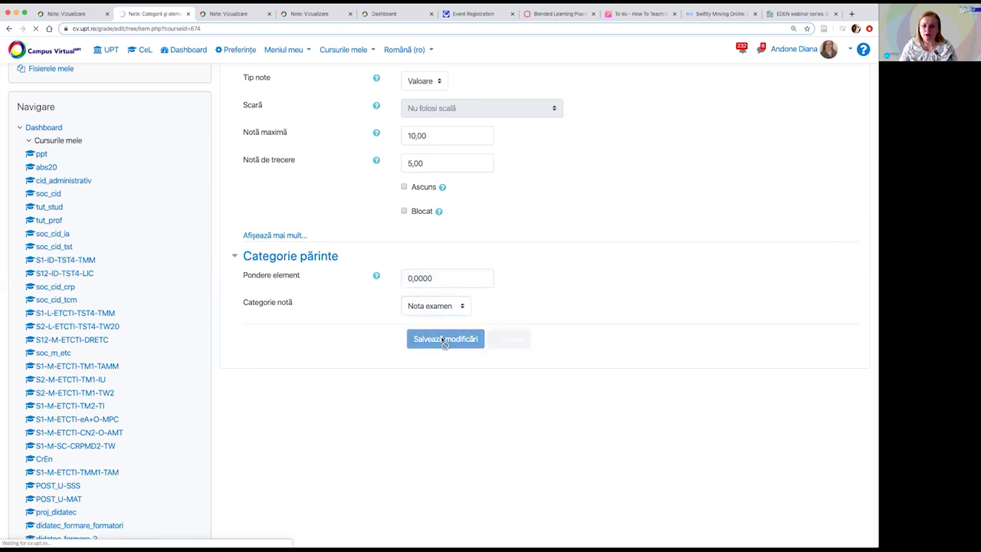
Try to move the Nota examen category to the position directly after predare proiect, inside Nota activitate
{"action": "scroll", "coordinate": [441, 338], "scroll_direction": "down", "scroll_amount": 5}
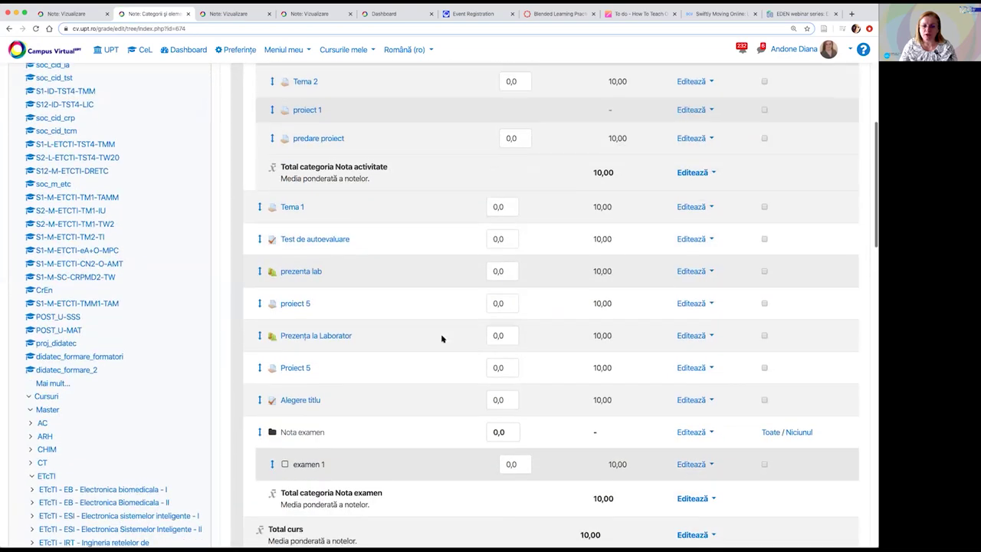
{"action": "scroll", "coordinate": [441, 338], "scroll_direction": "down", "scroll_amount": 5}
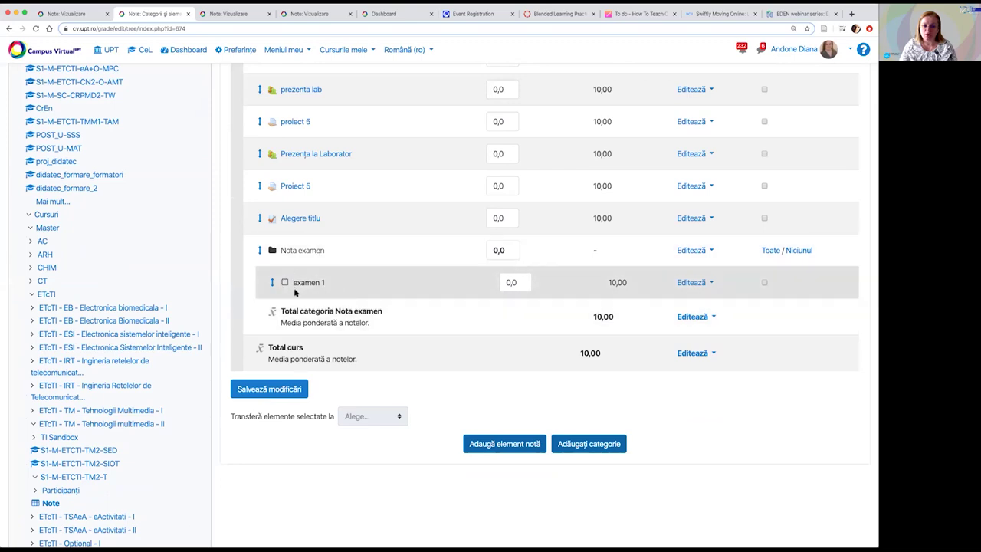
{"action": "left_click", "coordinate": [260, 249]}
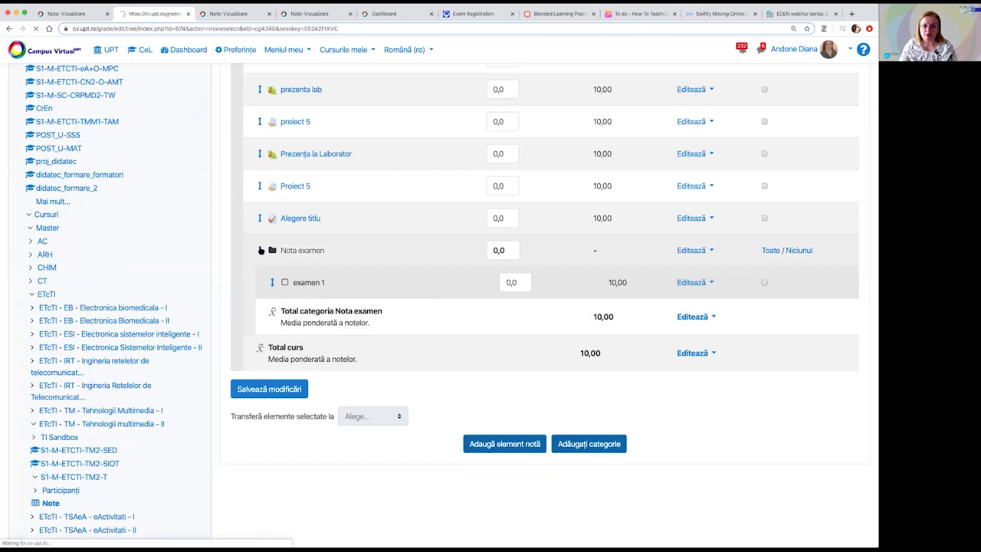
{"action": "scroll", "coordinate": [289, 255], "scroll_direction": "down", "scroll_amount": 5}
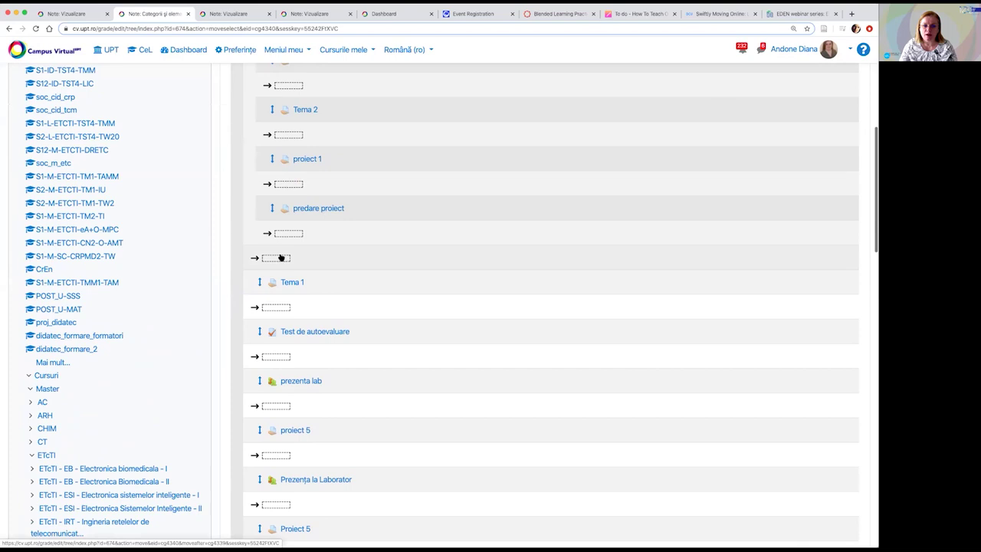
{"action": "left_click", "coordinate": [285, 233]}
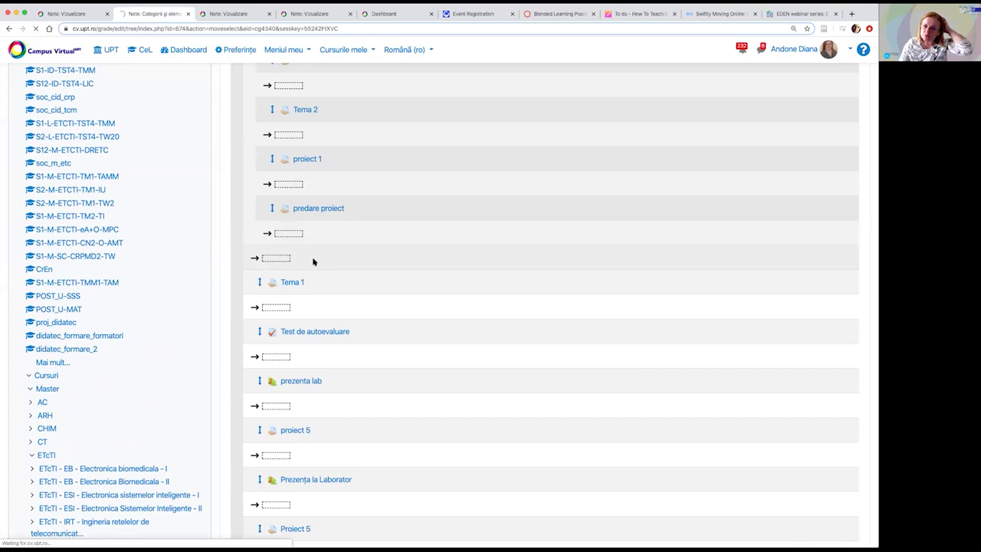
{"action": "scroll", "coordinate": [312, 260], "scroll_direction": "down", "scroll_amount": 2}
{"action": "scroll", "coordinate": [313, 259], "scroll_direction": "down", "scroll_amount": 3}
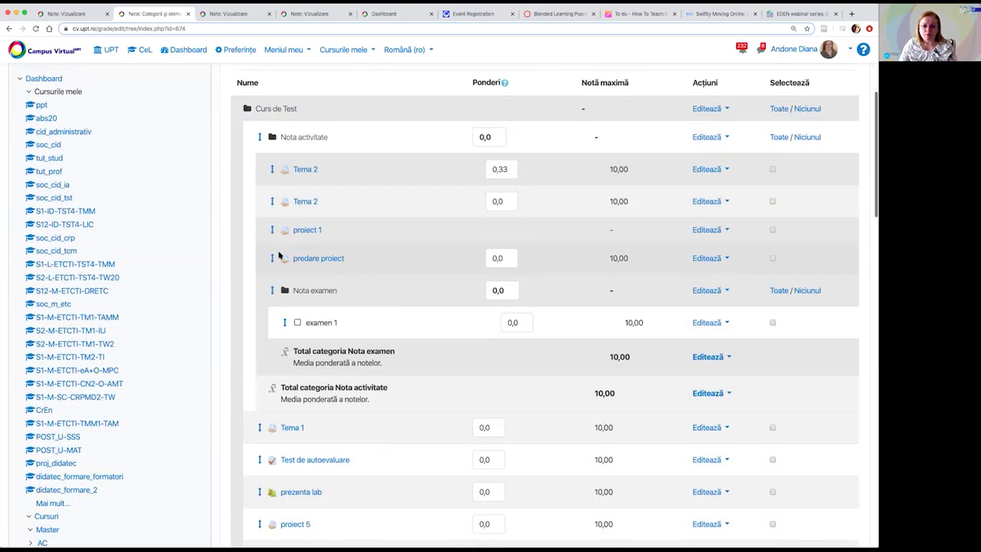
Move the Nota examen category out of Nota activitate, placing it between that category and Tema 1
{"action": "left_click", "coordinate": [287, 180]}
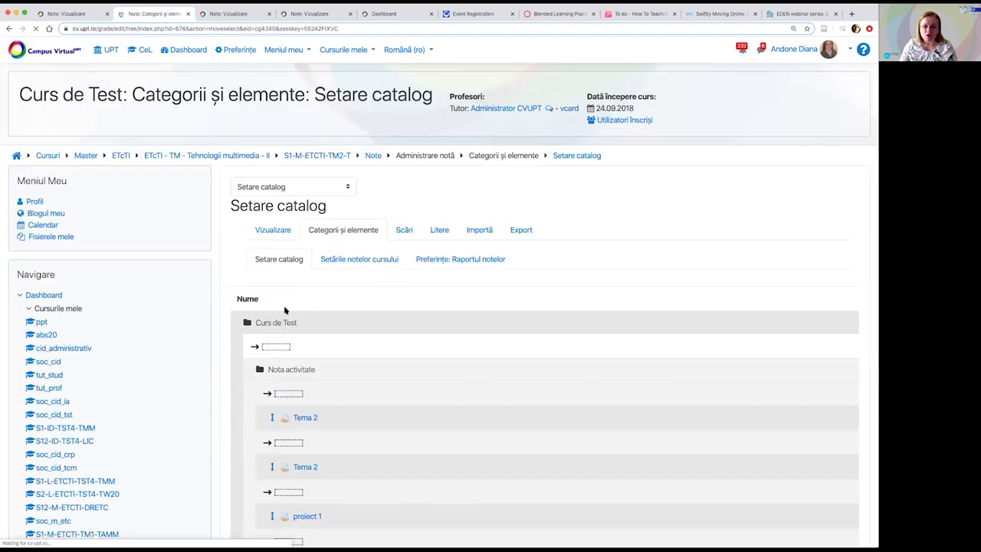
{"action": "scroll", "coordinate": [287, 314], "scroll_direction": "down", "scroll_amount": 5}
{"action": "scroll", "coordinate": [276, 334], "scroll_direction": "down", "scroll_amount": 1}
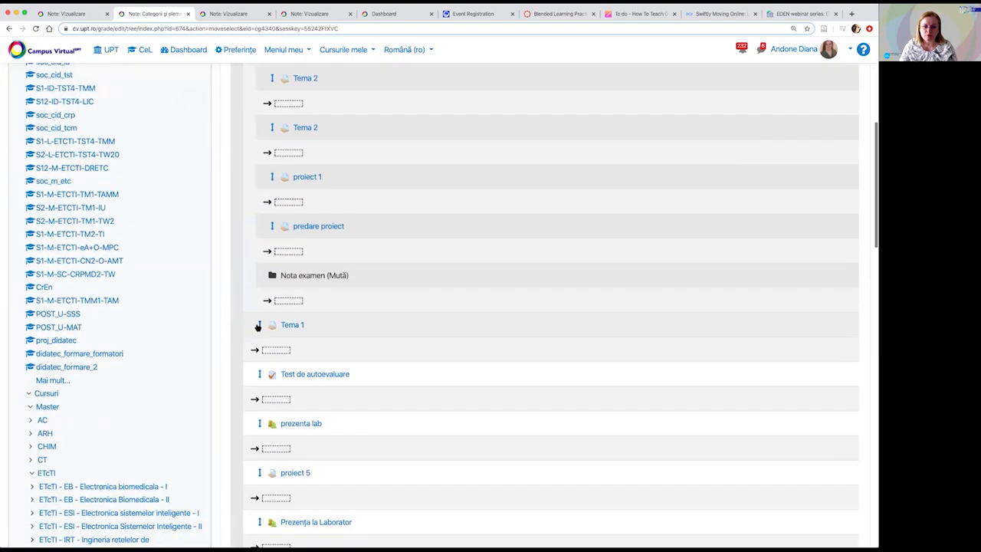
{"action": "left_click", "coordinate": [288, 301]}
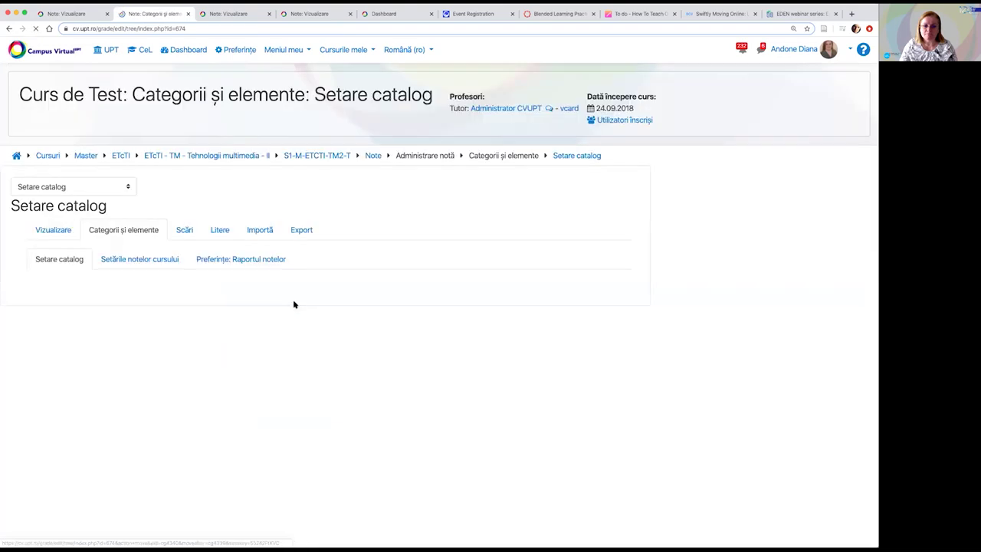
Examine how the grade items are grouped under Nota activitate and Nota examen, and the items outside both categories
{"action": "scroll", "coordinate": [296, 303], "scroll_direction": "down", "scroll_amount": 5}
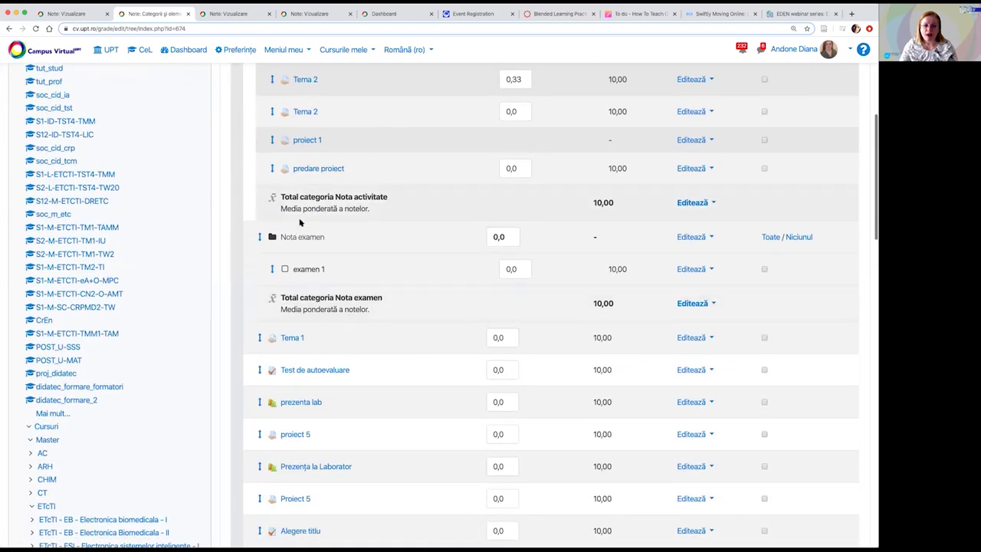
{"action": "scroll", "coordinate": [299, 260], "scroll_direction": "up", "scroll_amount": 3}
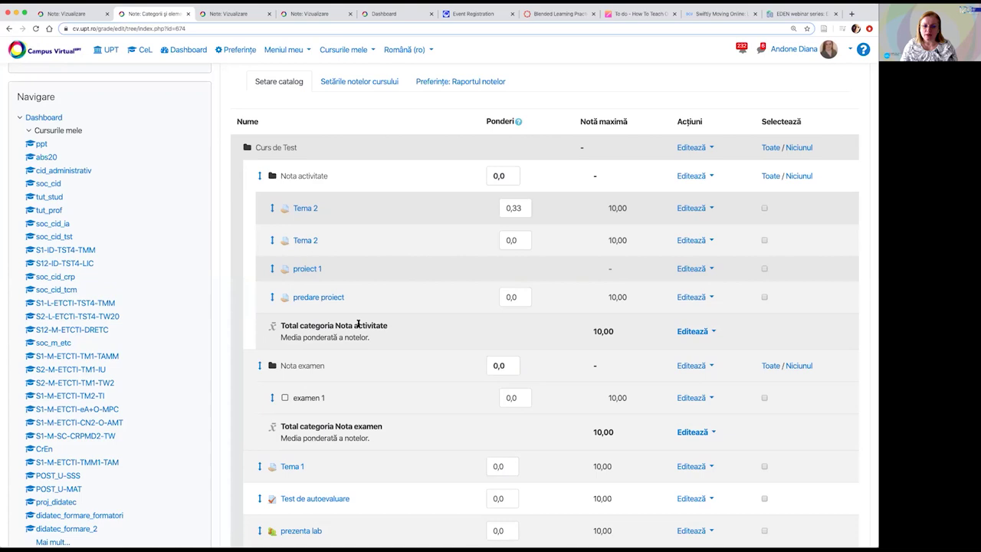
{"action": "scroll", "coordinate": [358, 325], "scroll_direction": "down", "scroll_amount": 1}
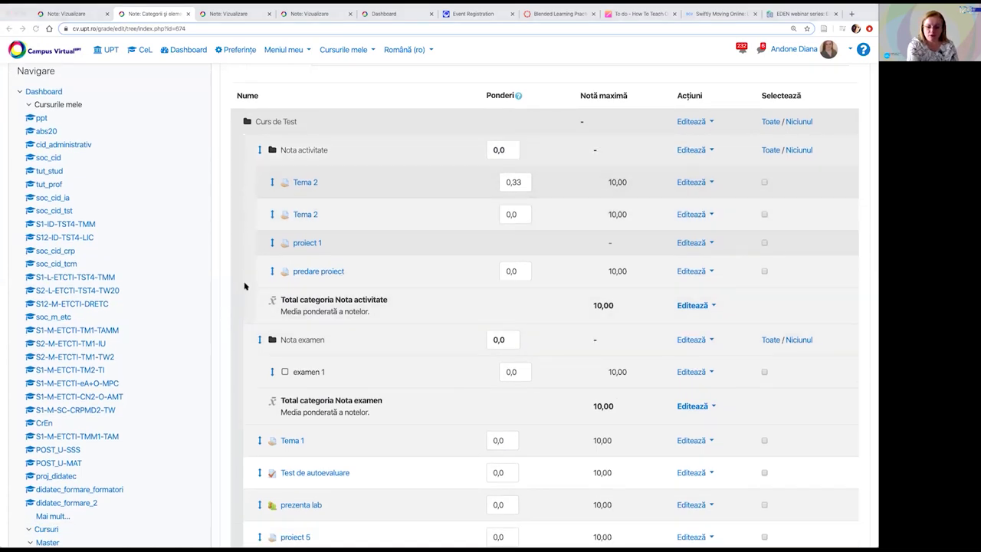
{"action": "scroll", "coordinate": [244, 285], "scroll_direction": "up", "scroll_amount": 3}
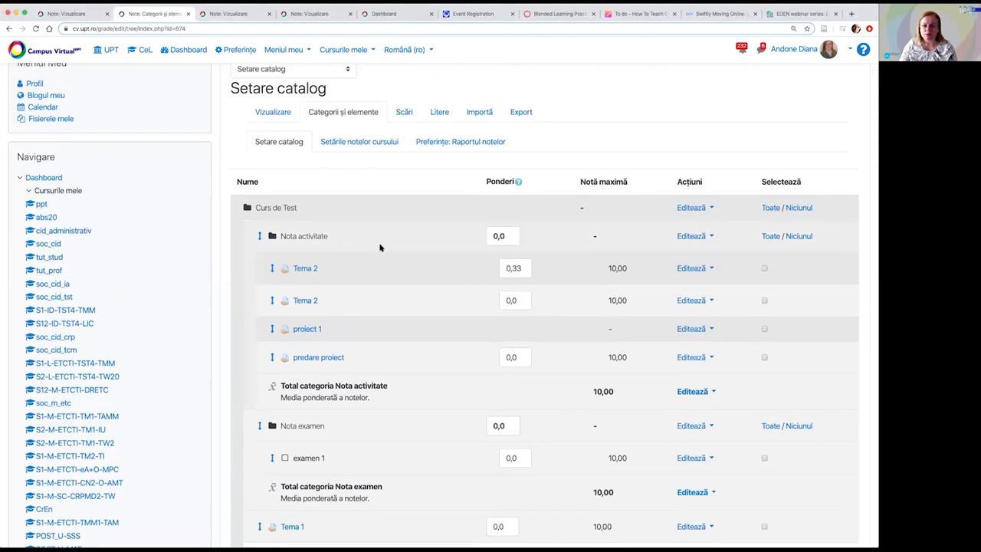
{"action": "scroll", "coordinate": [295, 306], "scroll_direction": "down", "scroll_amount": 4}
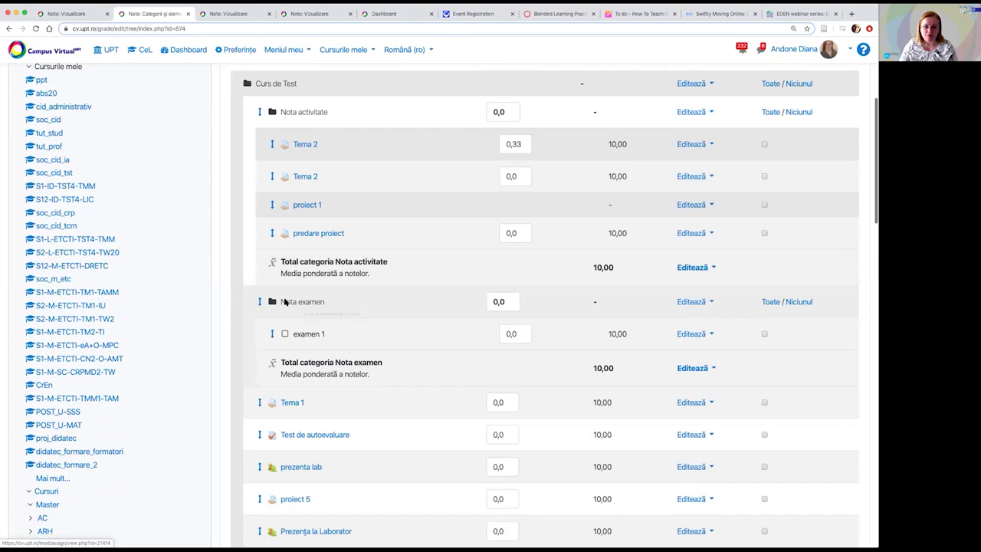
{"action": "scroll", "coordinate": [284, 303], "scroll_direction": "down", "scroll_amount": 5}
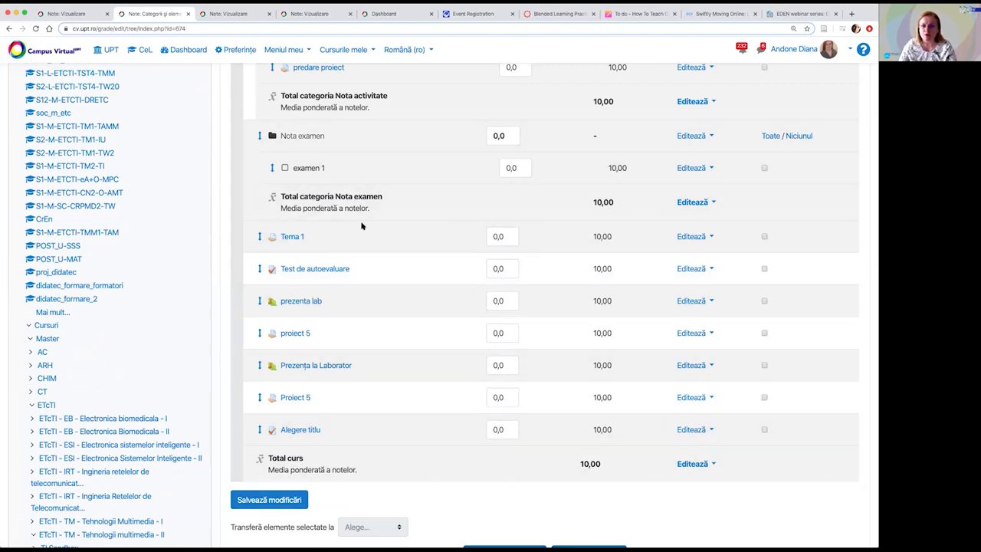
{"action": "scroll", "coordinate": [390, 243], "scroll_direction": "up", "scroll_amount": 3}
{"action": "scroll", "coordinate": [410, 233], "scroll_direction": "up", "scroll_amount": 2}
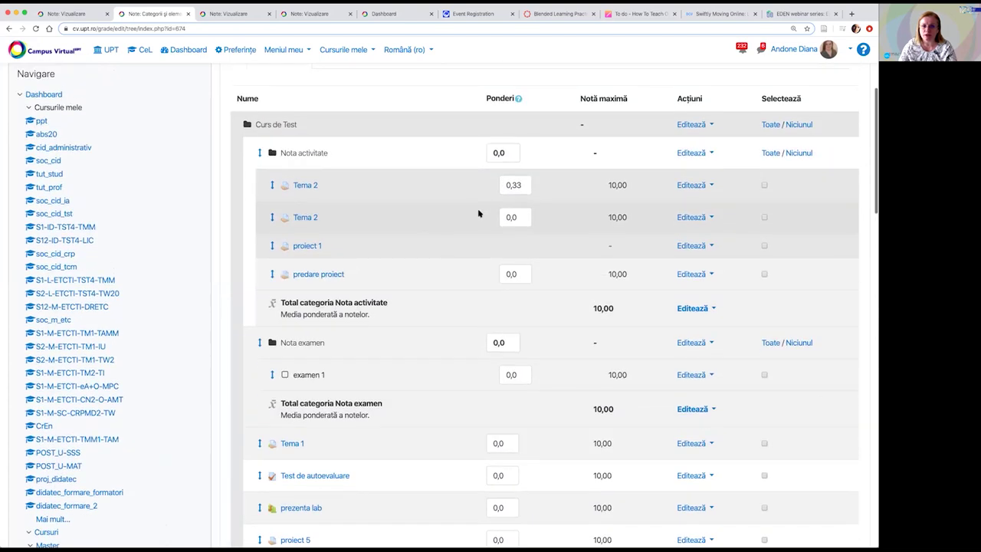
Set the weights of the second Tema 2 to 0,27, predare proiect, Nota activitate and Nota examen to 0,5 each, and examen 1 to 1
{"action": "left_click", "coordinate": [522, 217]}
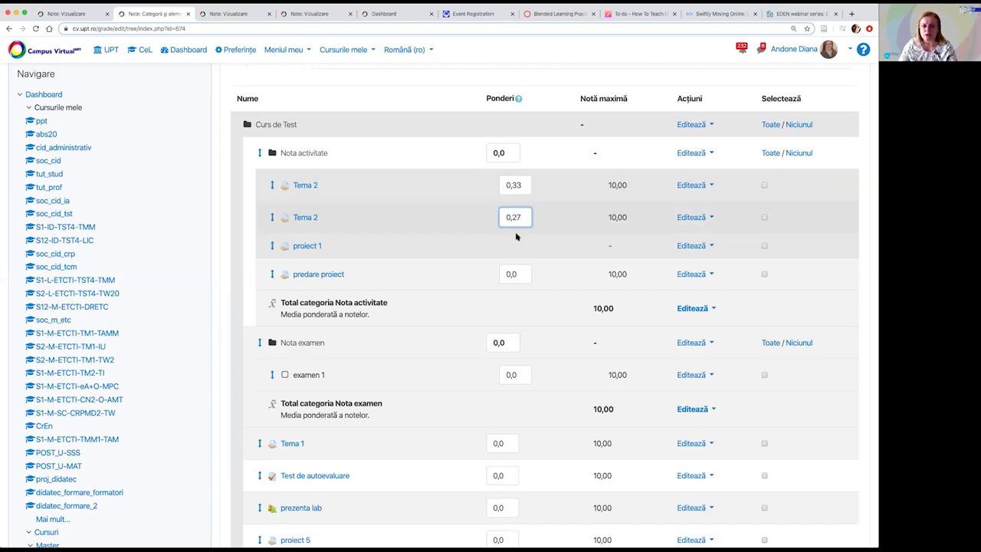
{"action": "left_click", "coordinate": [519, 274]}
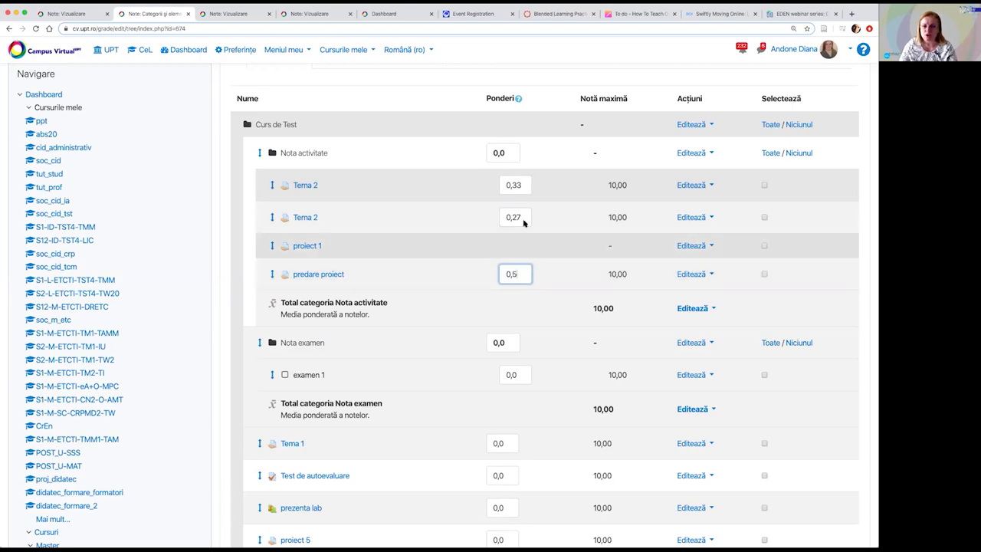
{"action": "left_click", "coordinate": [505, 152]}
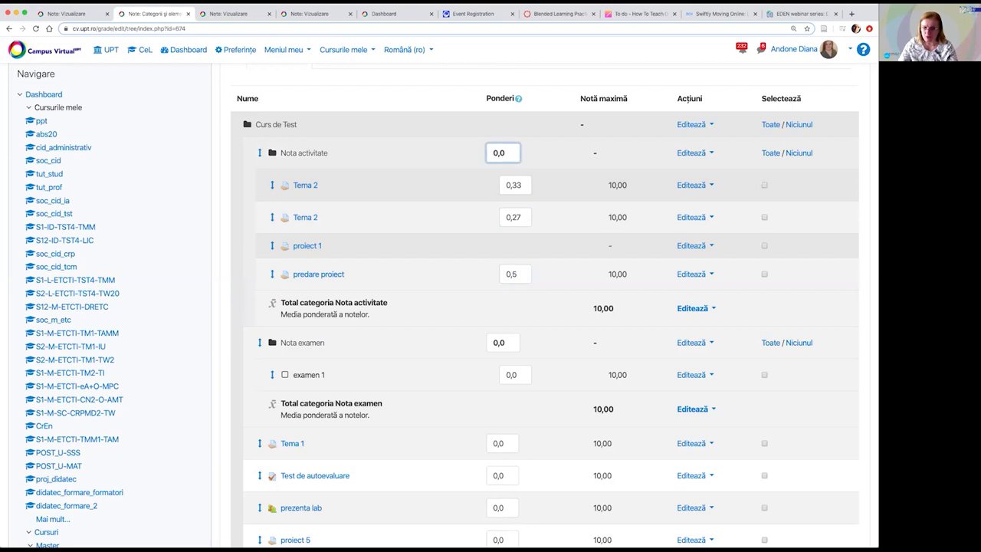
{"action": "left_click", "coordinate": [504, 343]}
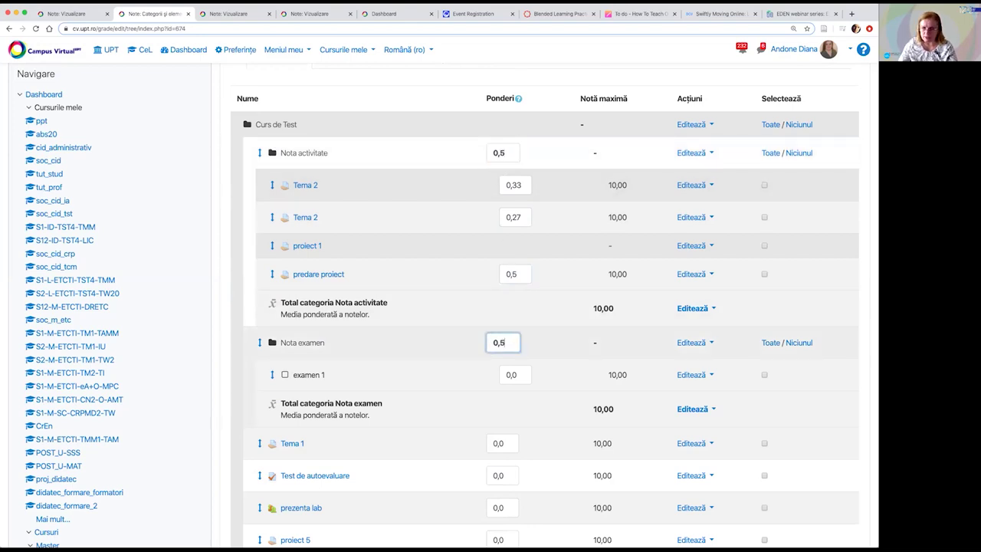
{"action": "left_click", "coordinate": [517, 374]}
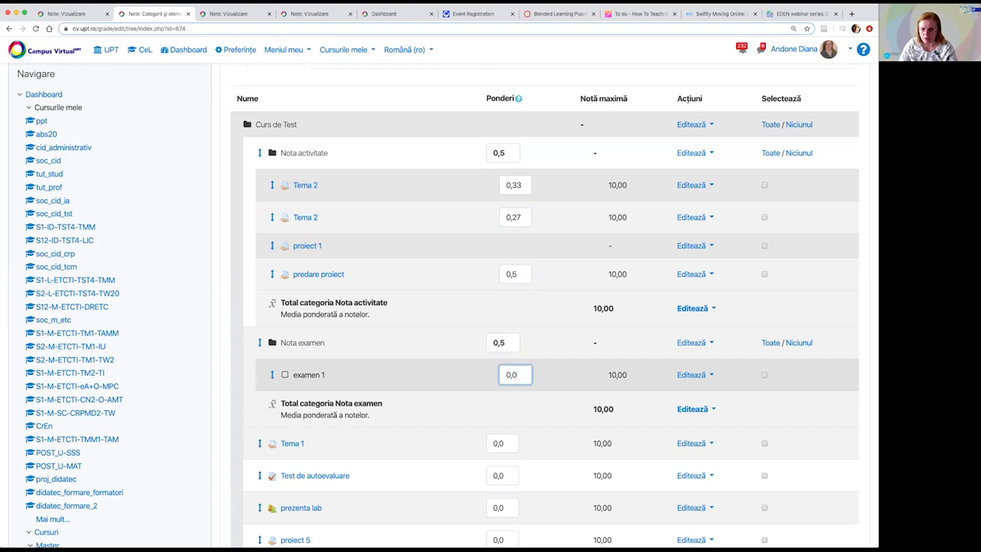
{"action": "left_click", "coordinate": [549, 371]}
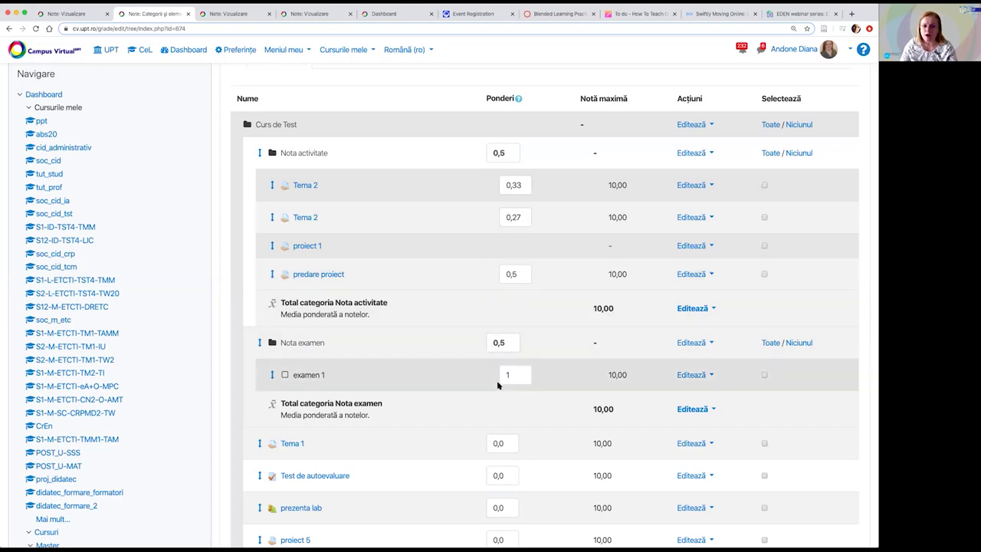
{"action": "scroll", "coordinate": [433, 368], "scroll_direction": "down", "scroll_amount": 4}
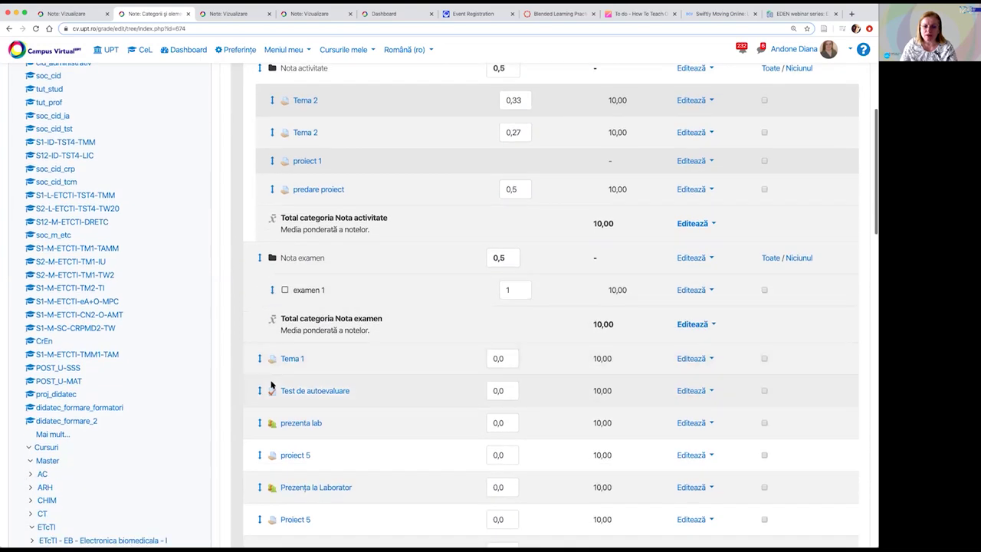
{"action": "scroll", "coordinate": [272, 381], "scroll_direction": "down", "scroll_amount": 1}
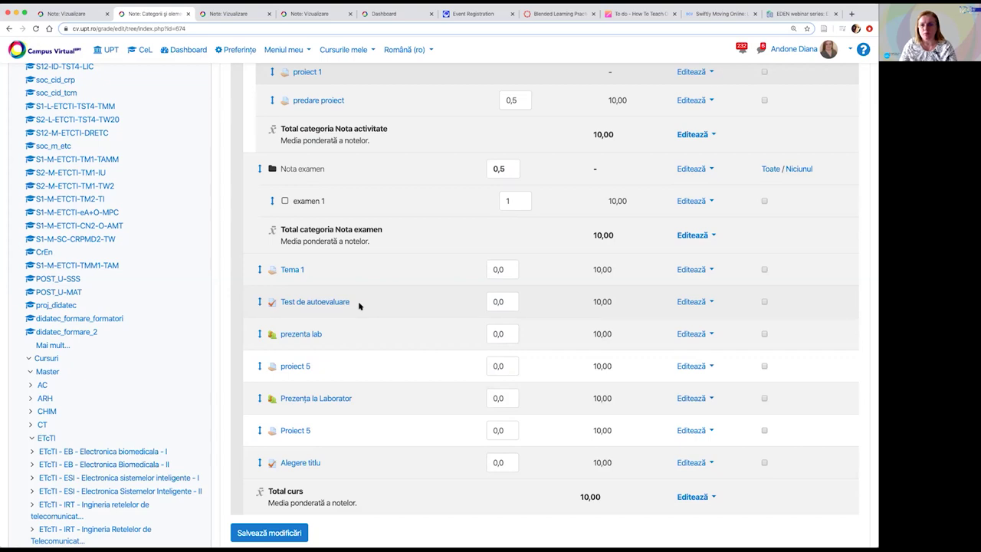
{"action": "left_click", "coordinate": [259, 302]}
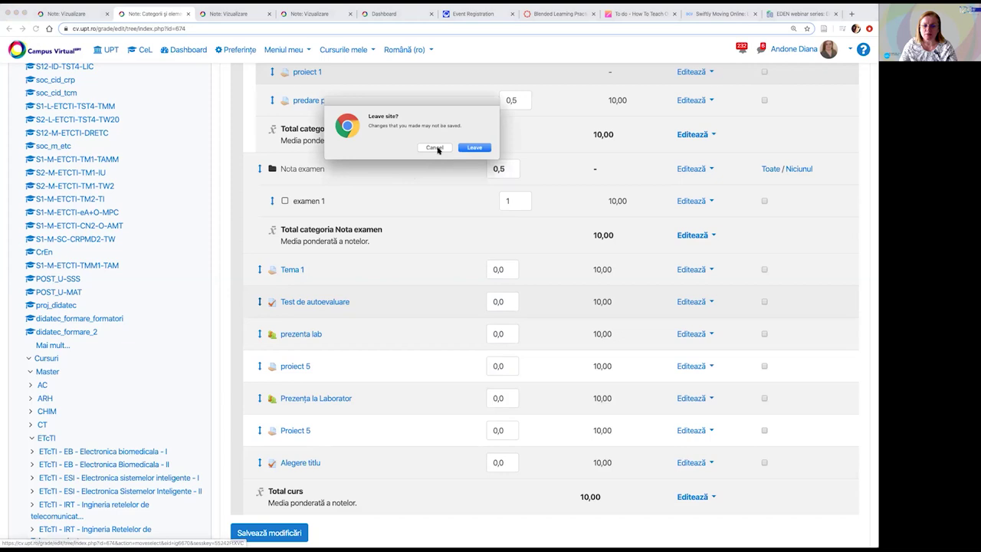
{"action": "left_click", "coordinate": [474, 148]}
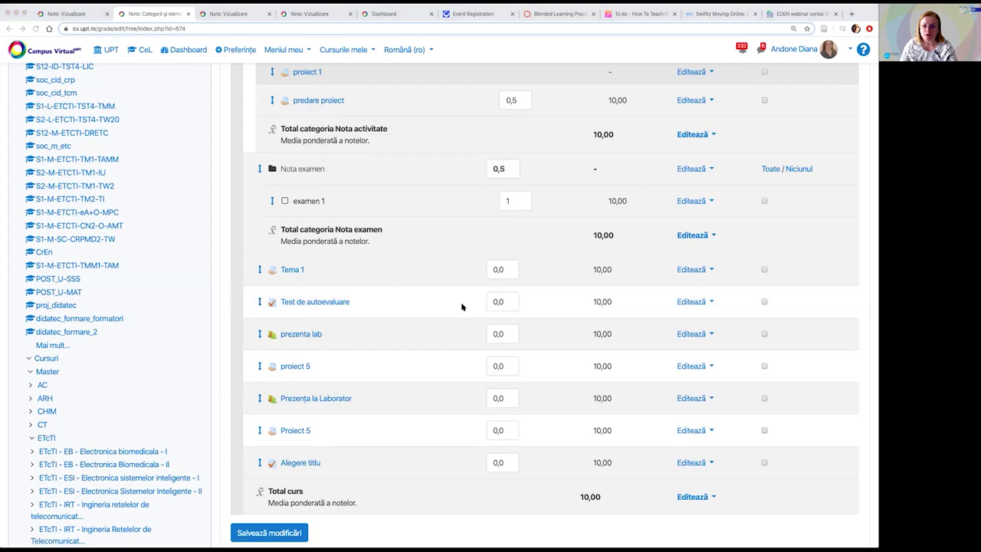
Save the changed weights of the gradebook items and categories
{"action": "left_click", "coordinate": [295, 535]}
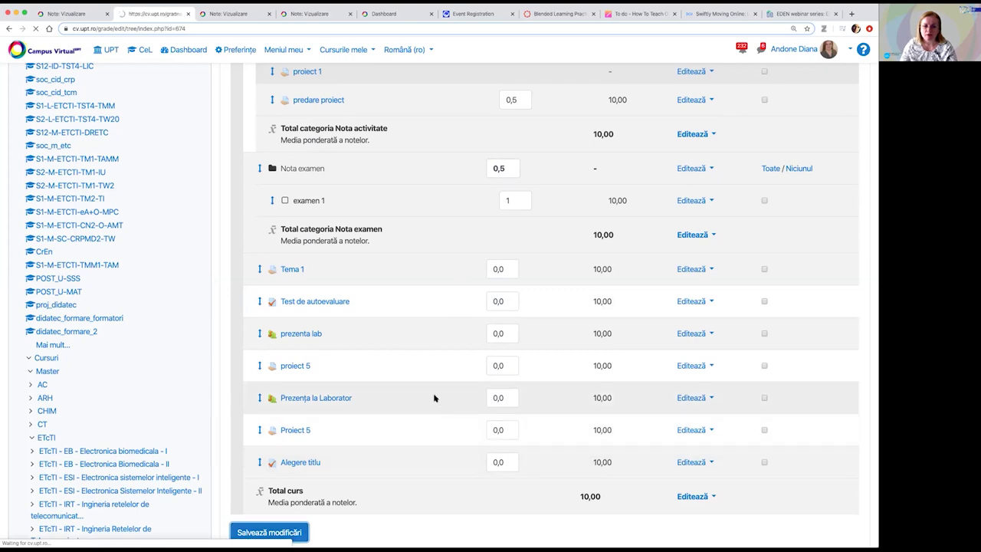
{"action": "scroll", "coordinate": [433, 398], "scroll_direction": "down", "scroll_amount": 5}
{"action": "scroll", "coordinate": [433, 398], "scroll_direction": "down", "scroll_amount": 2}
{"action": "scroll", "coordinate": [433, 398], "scroll_direction": "up", "scroll_amount": 4}
{"action": "scroll", "coordinate": [433, 398], "scroll_direction": "down", "scroll_amount": 4}
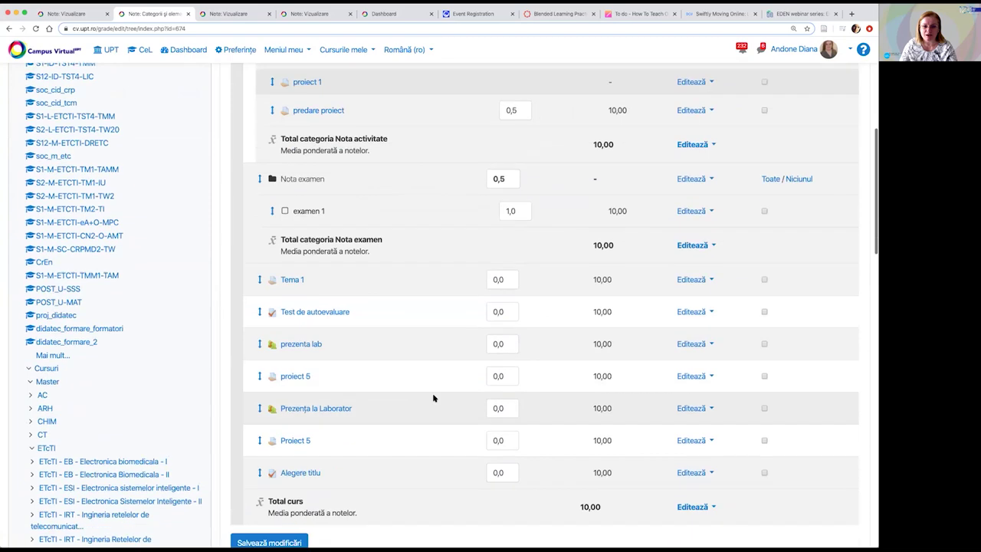
Move the Test de autoevaluare item into the Nota examen category, directly below examen 1
{"action": "scroll", "coordinate": [433, 398], "scroll_direction": "down", "scroll_amount": 1}
{"action": "scroll", "coordinate": [433, 398], "scroll_direction": "up", "scroll_amount": 2}
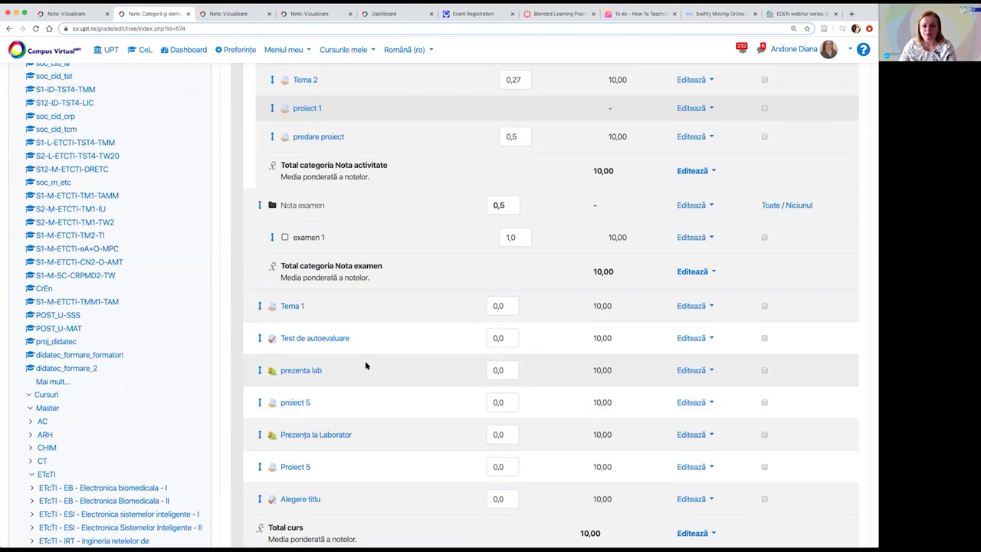
{"action": "scroll", "coordinate": [345, 364], "scroll_direction": "down", "scroll_amount": 1}
{"action": "scroll", "coordinate": [345, 366], "scroll_direction": "up", "scroll_amount": 2}
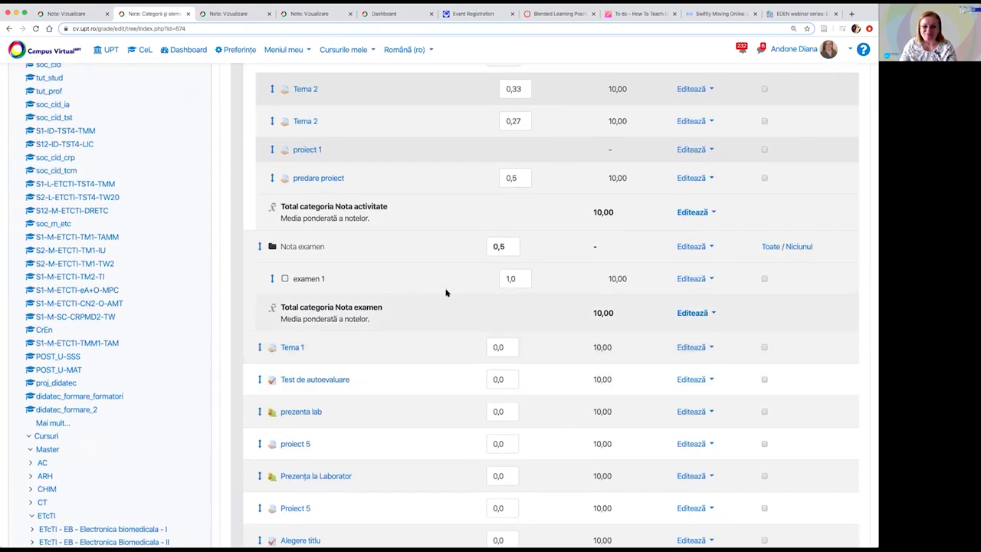
{"action": "left_click", "coordinate": [261, 381]}
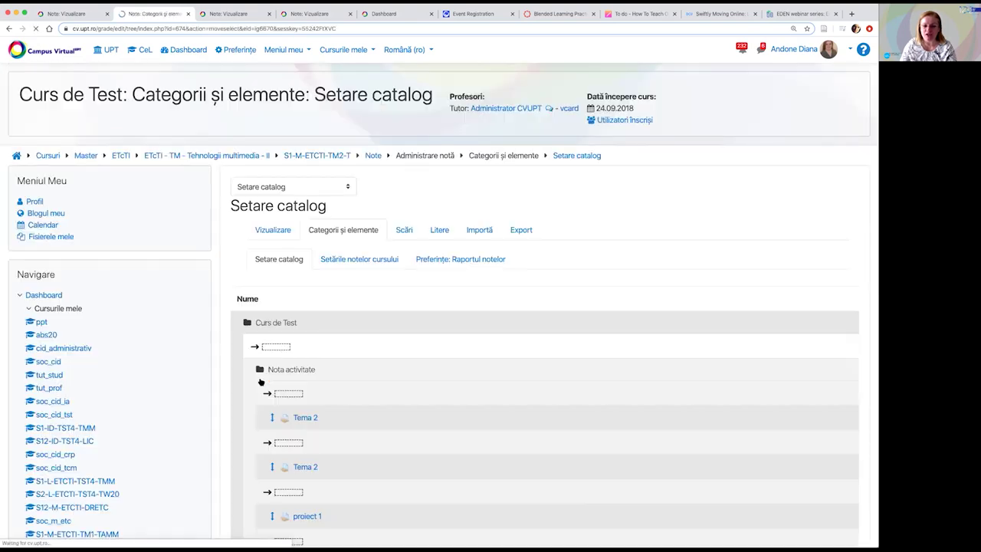
{"action": "scroll", "coordinate": [263, 374], "scroll_direction": "down", "scroll_amount": 3}
{"action": "scroll", "coordinate": [265, 372], "scroll_direction": "down", "scroll_amount": 5}
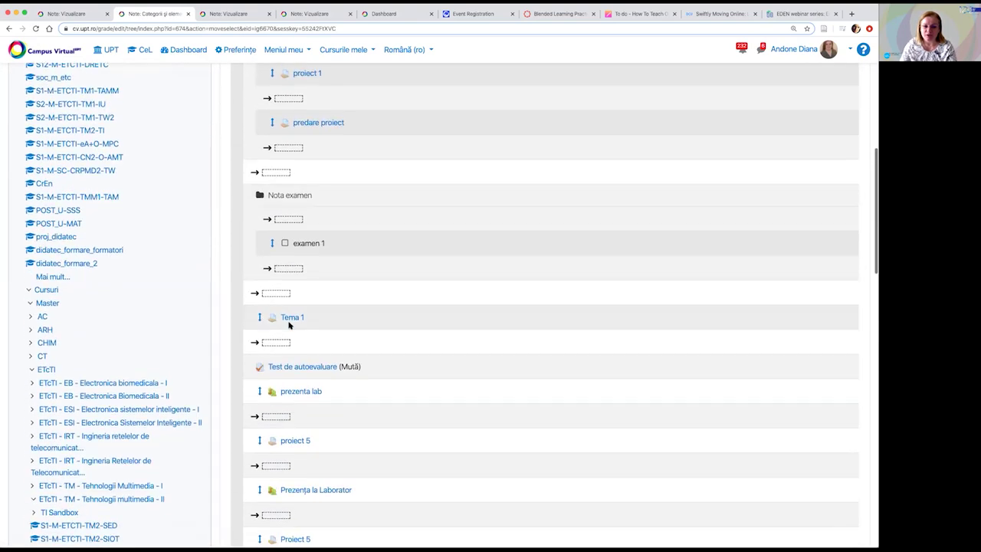
{"action": "left_click", "coordinate": [289, 269]}
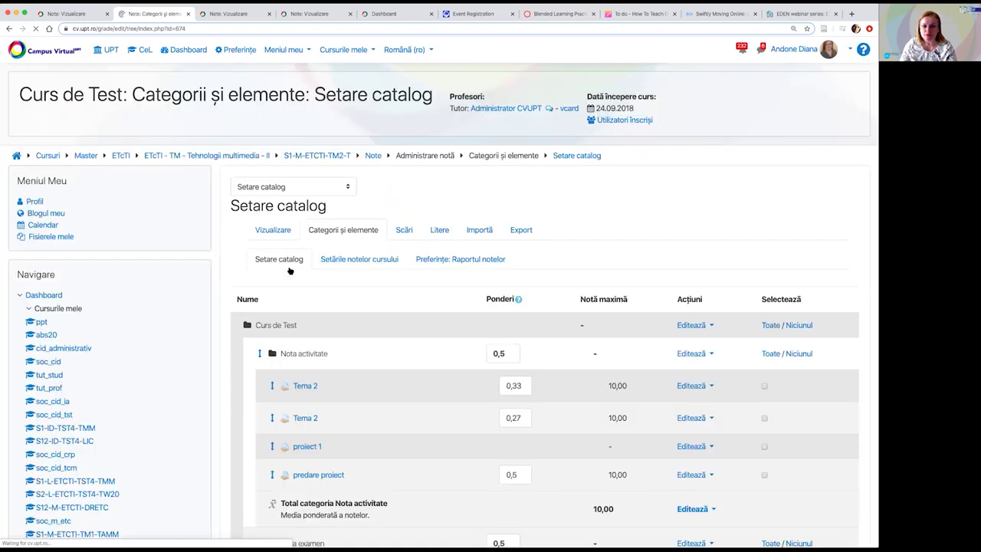
Set the weights in Nota examen to 0,80 for examen 1 and 0,2 for Test de autoevaluare, and save the changes
{"action": "scroll", "coordinate": [298, 272], "scroll_direction": "down", "scroll_amount": 4}
{"action": "scroll", "coordinate": [297, 272], "scroll_direction": "down", "scroll_amount": 1}
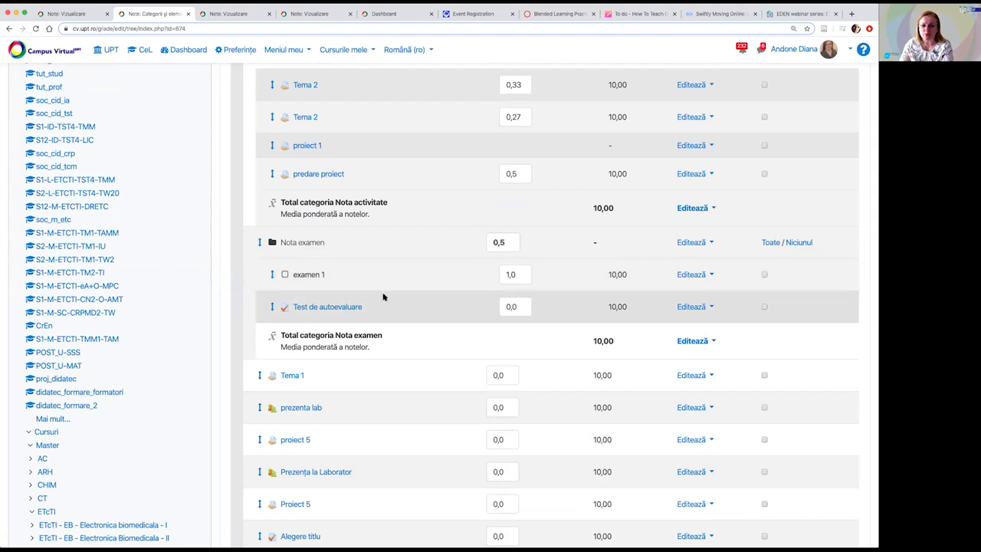
{"action": "left_click", "coordinate": [509, 273]}
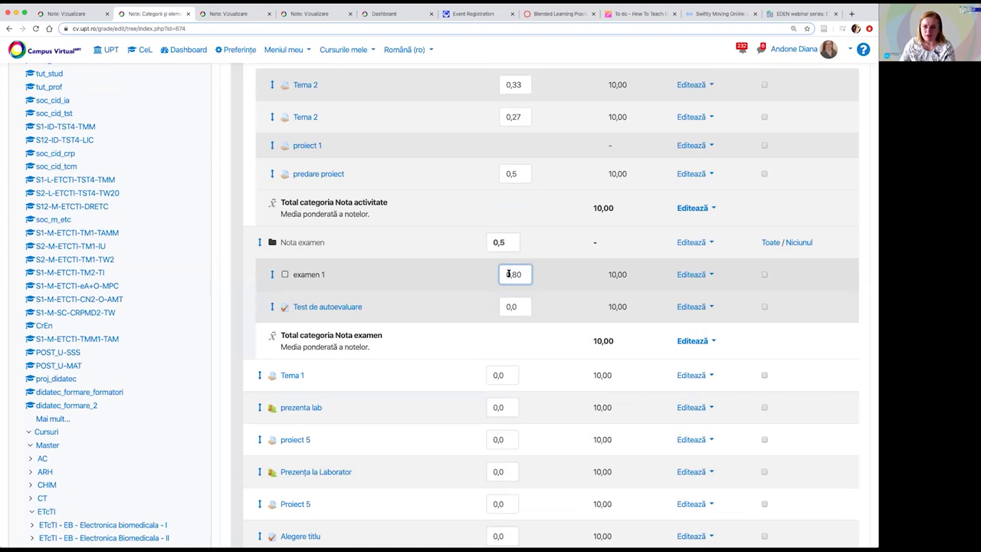
{"action": "left_click", "coordinate": [516, 306]}
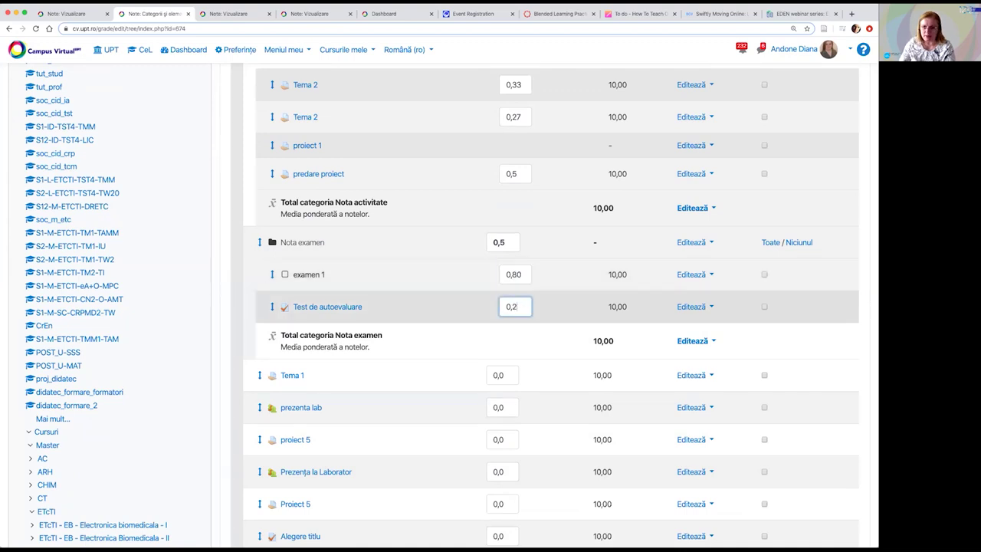
{"action": "scroll", "coordinate": [526, 335], "scroll_direction": "down", "scroll_amount": 5}
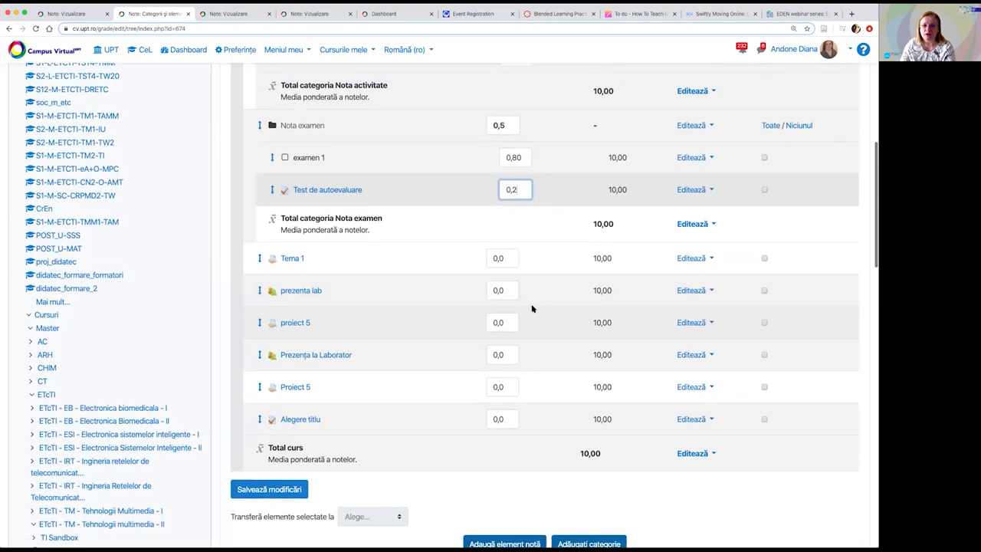
{"action": "left_click", "coordinate": [264, 250]}
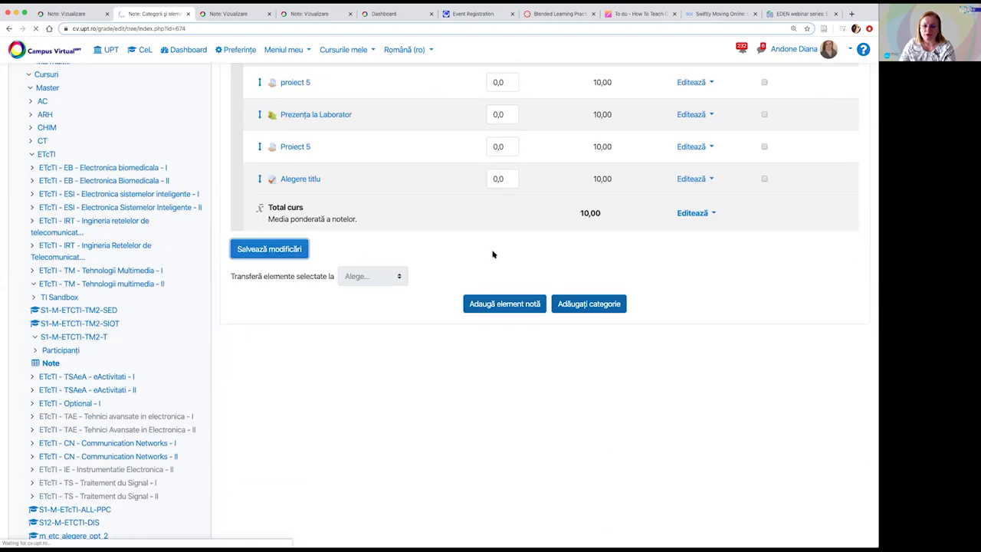
Review the weights of both categories and their items, and the ungrouped items listed below them
{"action": "scroll", "coordinate": [491, 253], "scroll_direction": "down", "scroll_amount": 4}
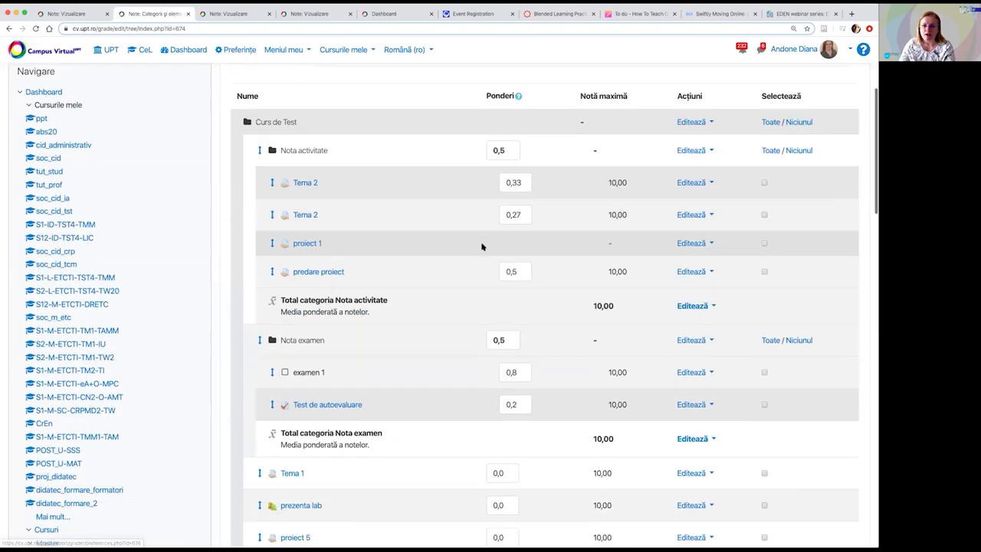
{"action": "scroll", "coordinate": [482, 246], "scroll_direction": "down", "scroll_amount": 3}
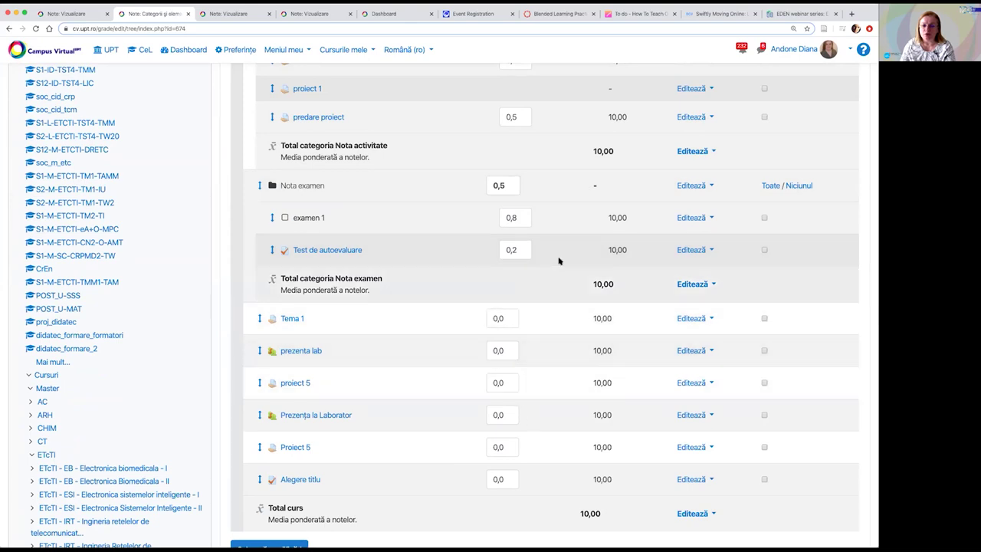
{"action": "scroll", "coordinate": [469, 224], "scroll_direction": "down", "scroll_amount": 2}
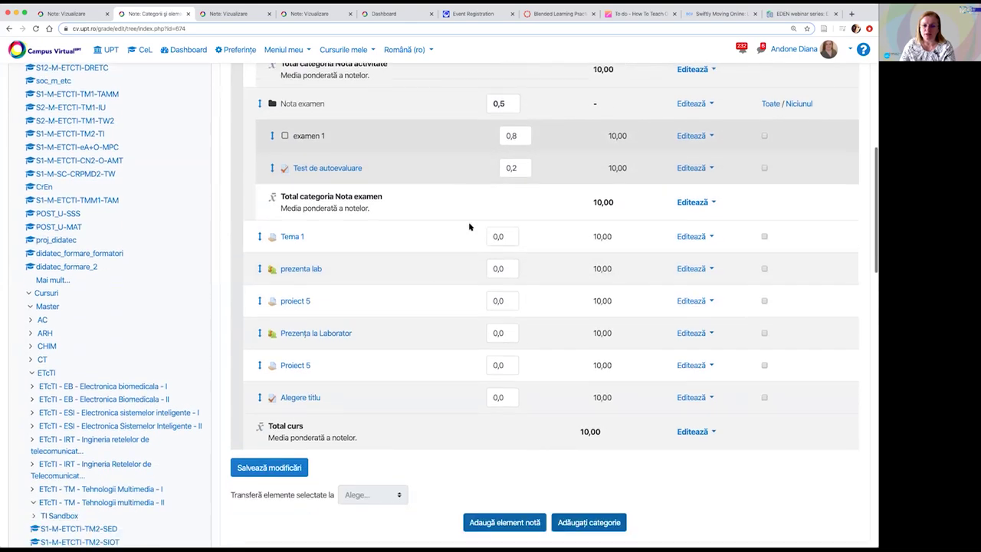
{"action": "scroll", "coordinate": [470, 227], "scroll_direction": "up", "scroll_amount": 6}
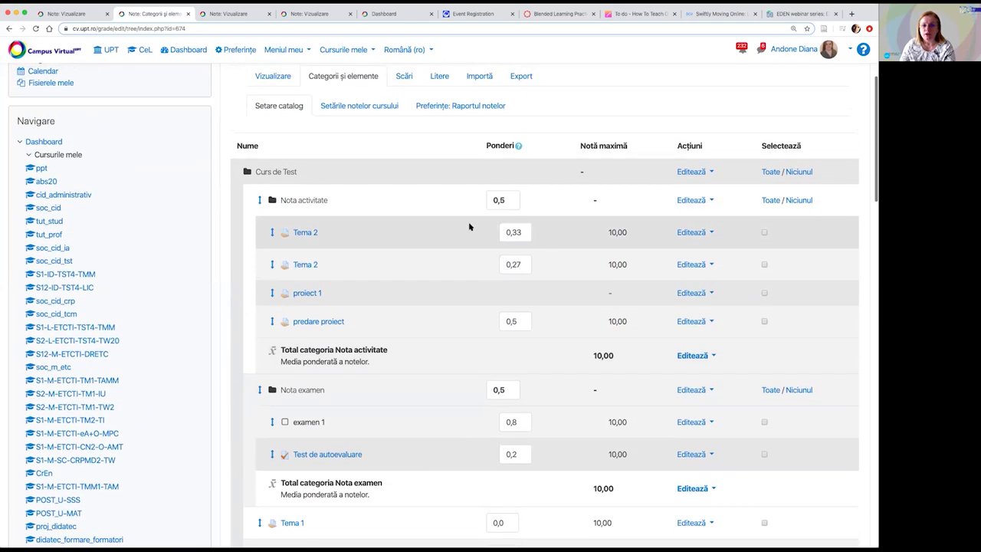
{"action": "scroll", "coordinate": [467, 224], "scroll_direction": "up", "scroll_amount": 1}
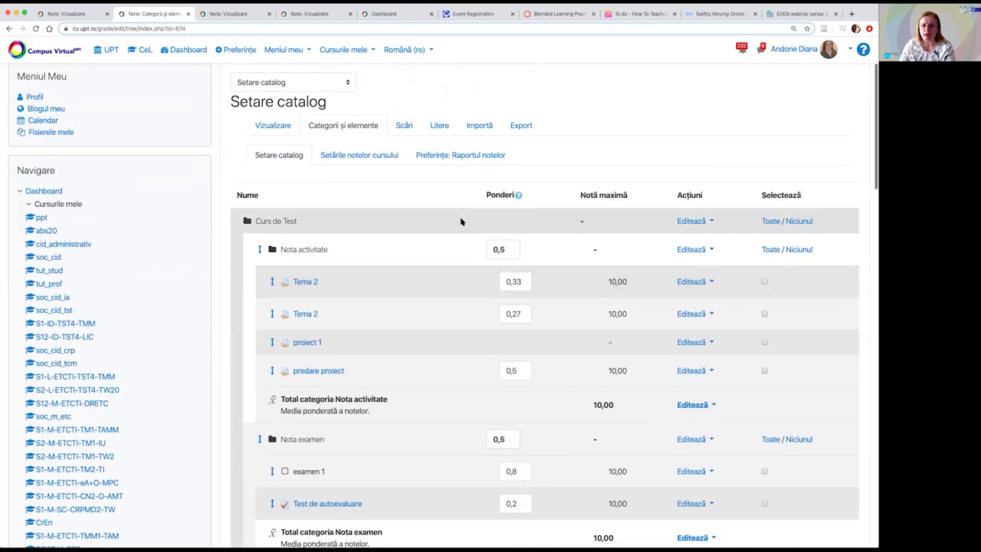
{"action": "scroll", "coordinate": [460, 222], "scroll_direction": "down", "scroll_amount": 2}
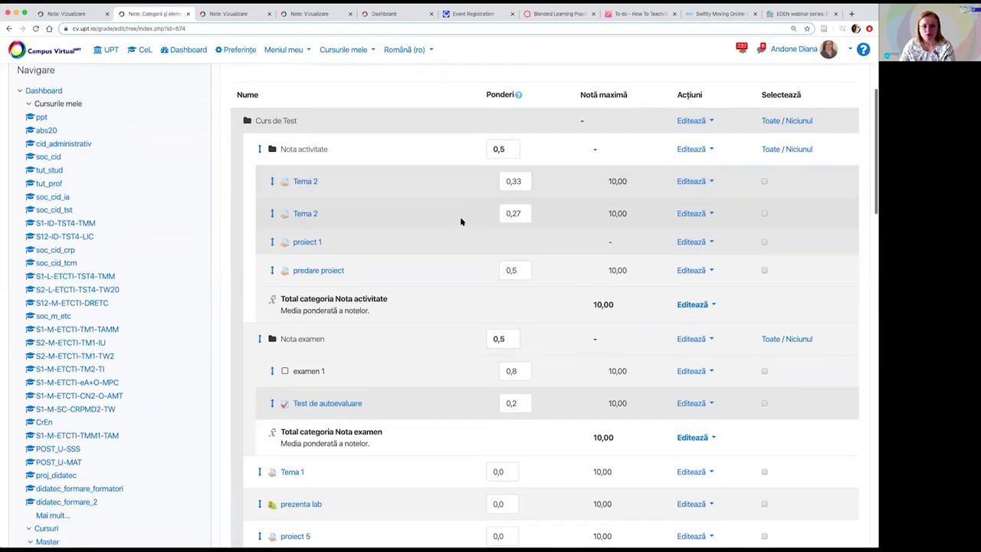
{"action": "scroll", "coordinate": [461, 222], "scroll_direction": "down", "scroll_amount": 5}
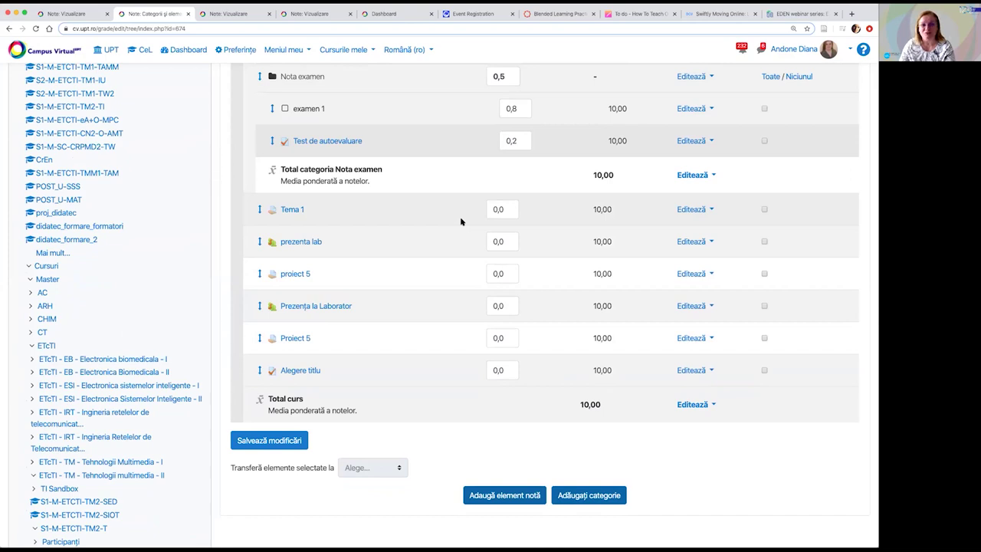
{"action": "scroll", "coordinate": [461, 222], "scroll_direction": "up", "scroll_amount": 5}
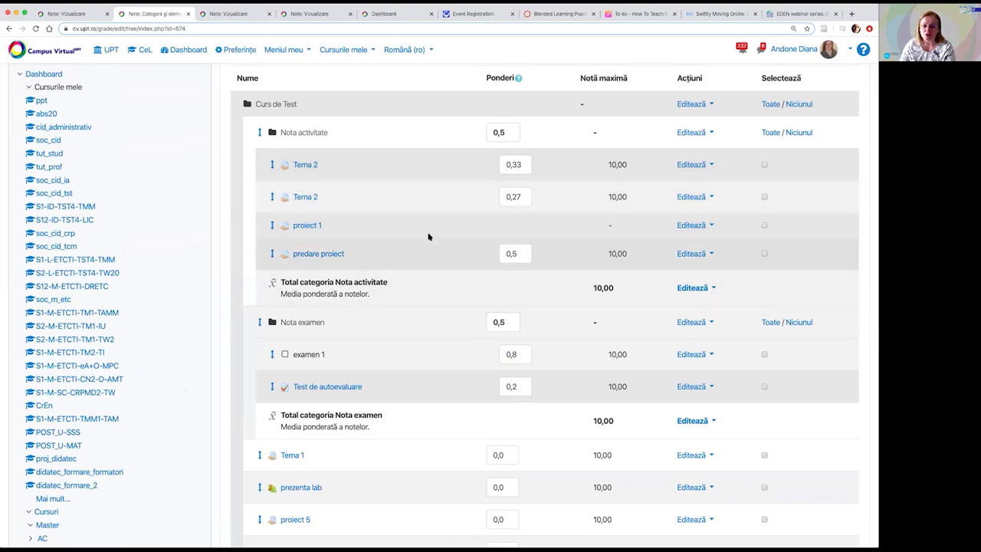
{"action": "scroll", "coordinate": [400, 212], "scroll_direction": "up", "scroll_amount": 3}
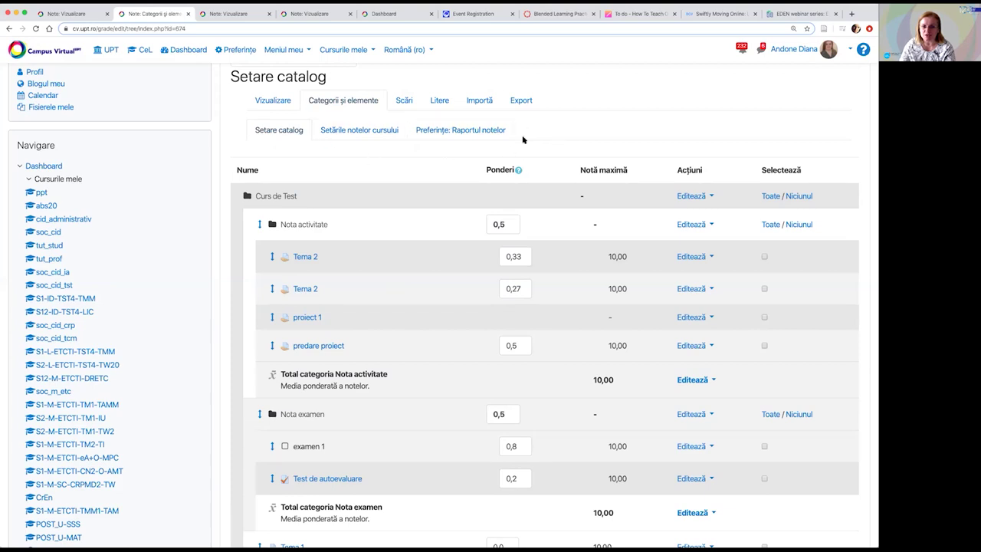
Open the course grade settings and review the general, grade item, overview report and user report options
{"action": "left_click", "coordinate": [358, 130]}
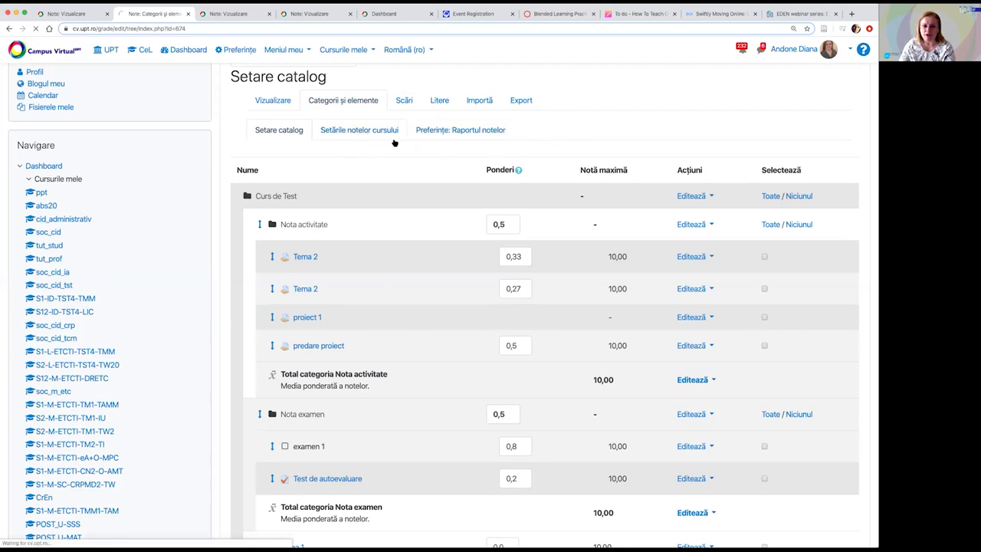
{"action": "scroll", "coordinate": [610, 223], "scroll_direction": "down", "scroll_amount": 5}
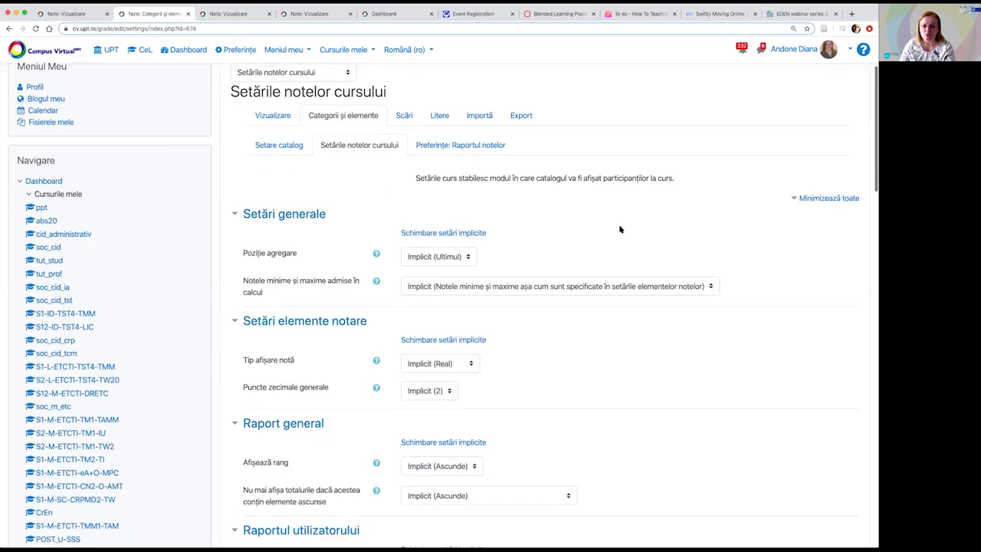
{"action": "scroll", "coordinate": [583, 219], "scroll_direction": "down", "scroll_amount": 1}
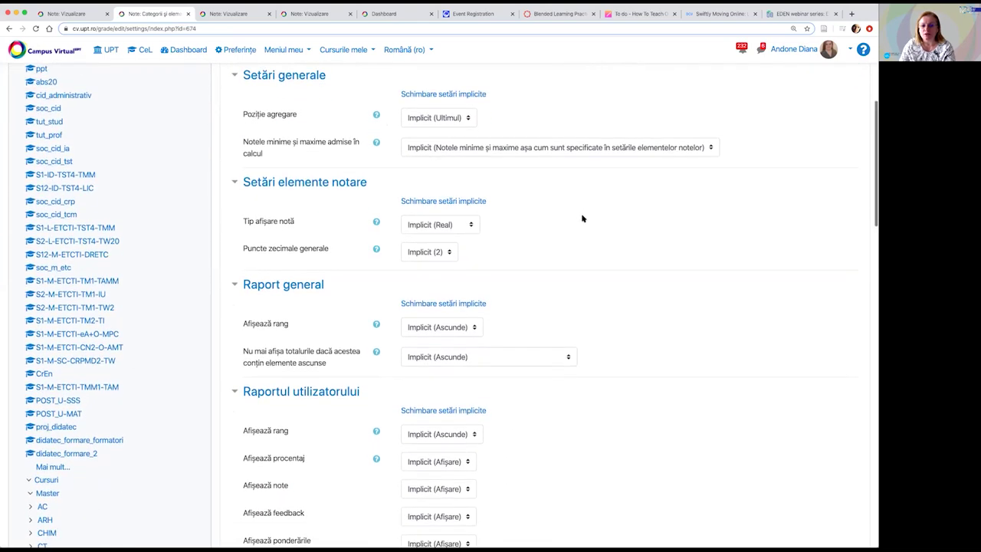
{"action": "scroll", "coordinate": [583, 219], "scroll_direction": "down", "scroll_amount": 5}
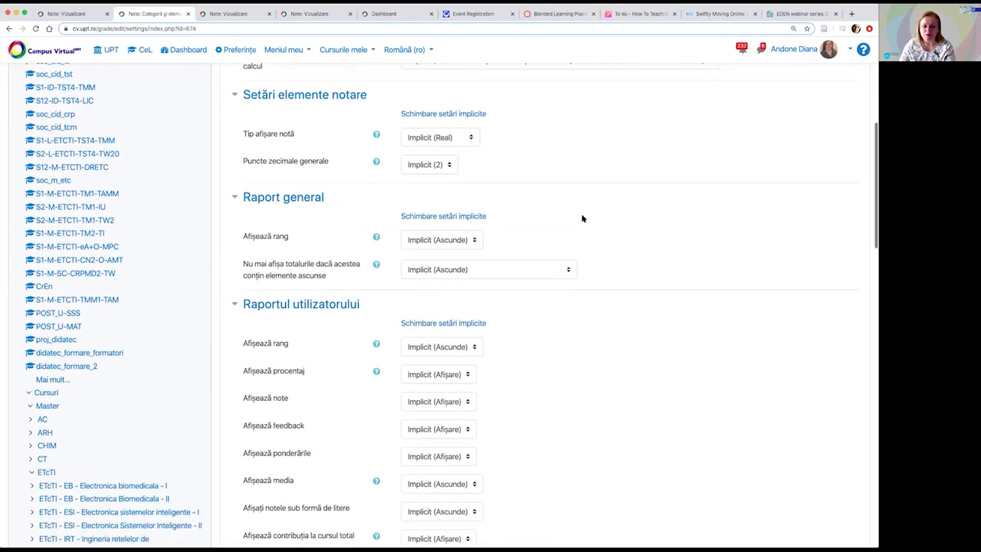
{"action": "scroll", "coordinate": [582, 219], "scroll_direction": "down", "scroll_amount": 2}
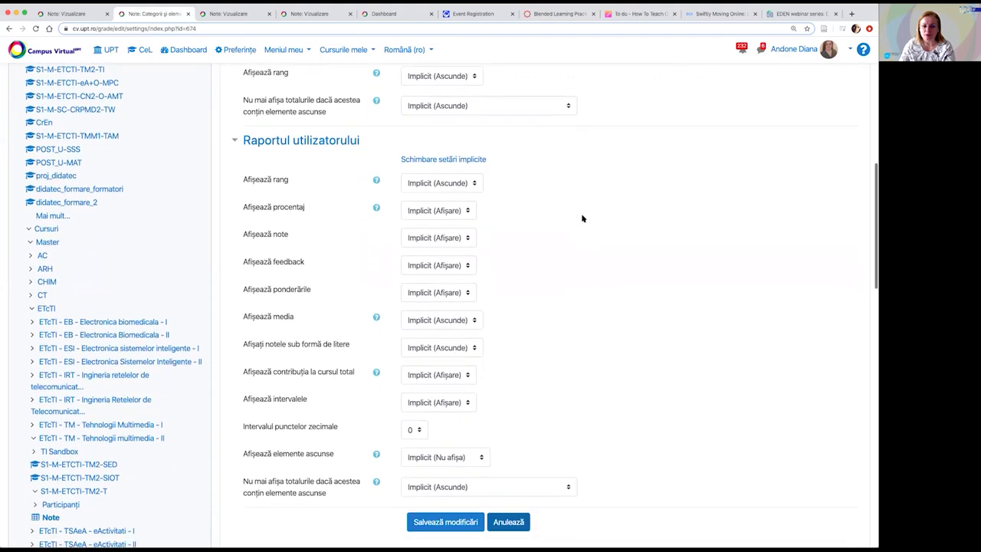
{"action": "scroll", "coordinate": [582, 219], "scroll_direction": "up", "scroll_amount": 12}
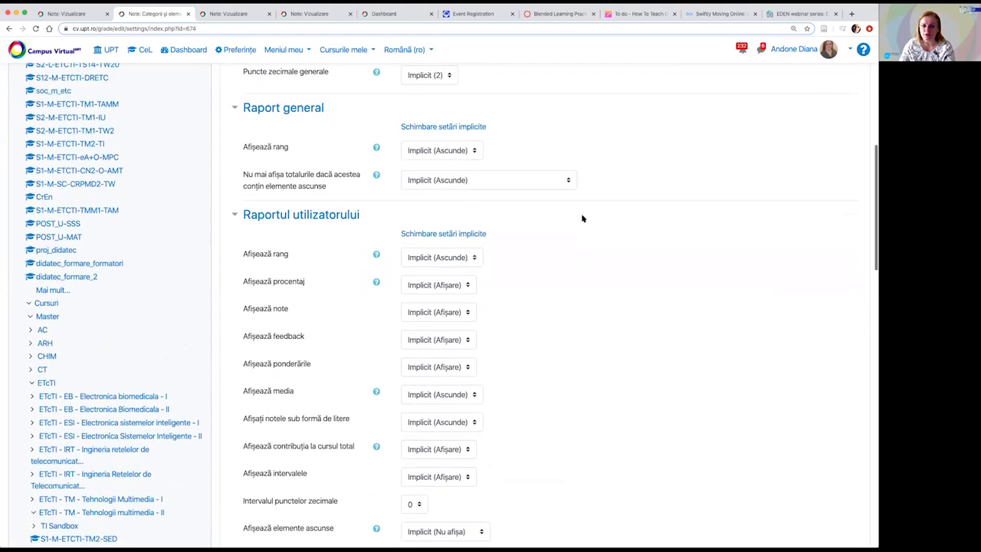
Open the grader report preferences and review the show/hide toggles, special rows and general options
{"action": "left_click", "coordinate": [459, 223]}
{"action": "scroll", "coordinate": [456, 240], "scroll_direction": "down", "scroll_amount": 4}
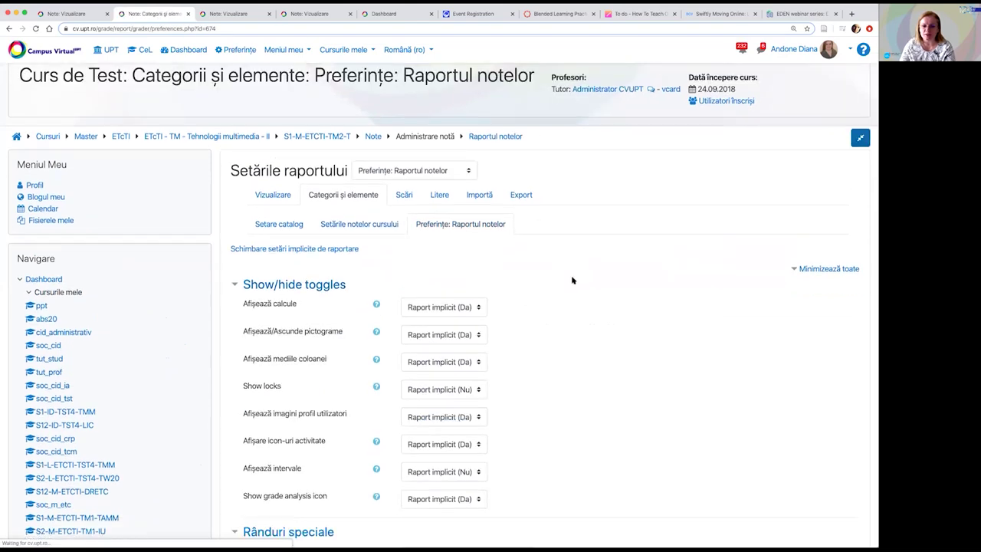
{"action": "scroll", "coordinate": [556, 336], "scroll_direction": "down", "scroll_amount": 4}
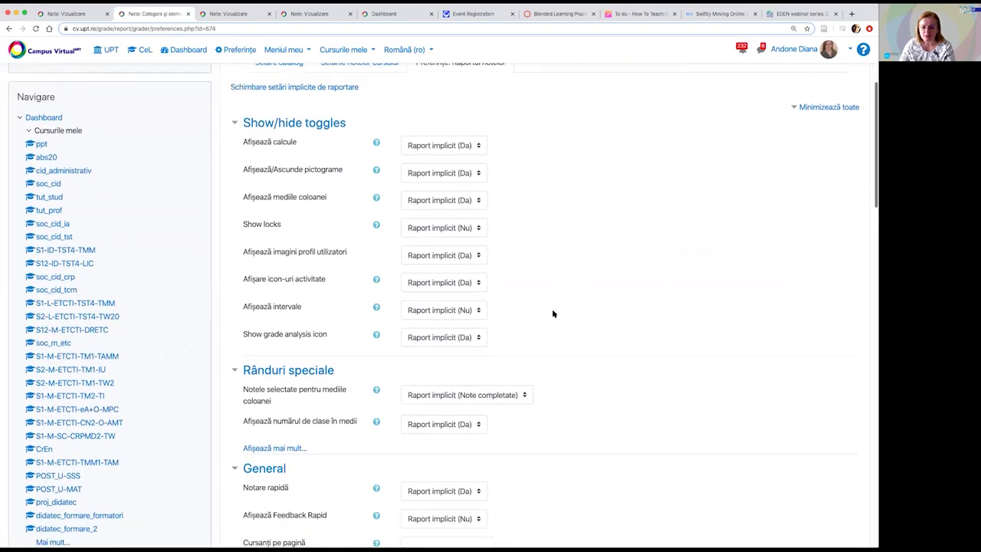
{"action": "scroll", "coordinate": [547, 310], "scroll_direction": "down", "scroll_amount": 3}
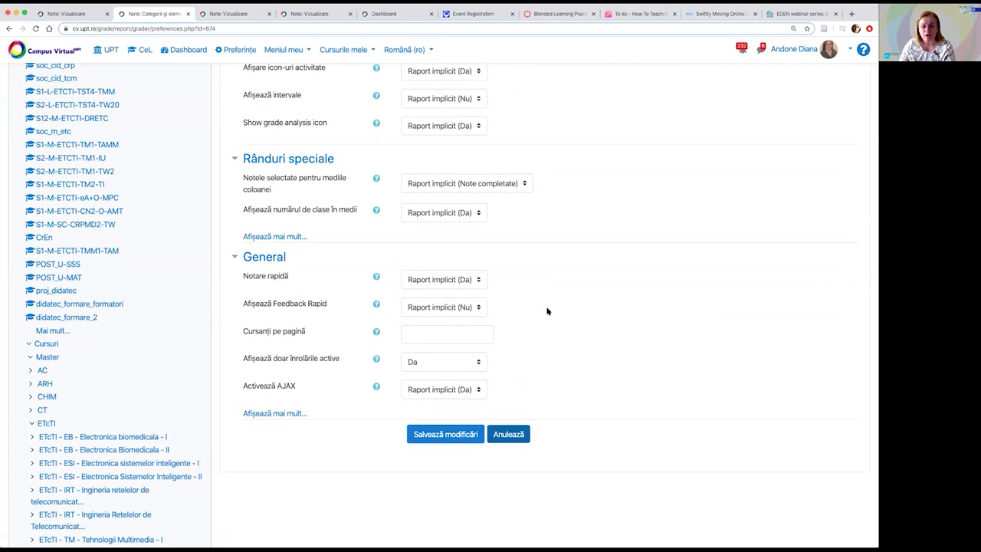
{"action": "scroll", "coordinate": [547, 311], "scroll_direction": "up", "scroll_amount": 10}
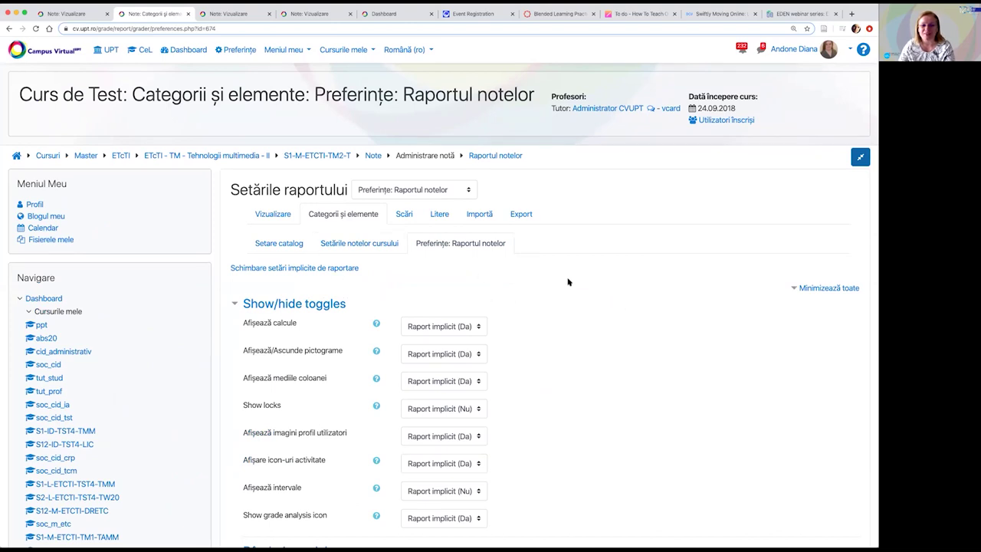
{"action": "scroll", "coordinate": [542, 284], "scroll_direction": "down", "scroll_amount": 1}
{"action": "scroll", "coordinate": [542, 284], "scroll_direction": "up", "scroll_amount": 1}
{"action": "scroll", "coordinate": [541, 283], "scroll_direction": "down", "scroll_amount": 2}
{"action": "scroll", "coordinate": [542, 283], "scroll_direction": "down", "scroll_amount": 3}
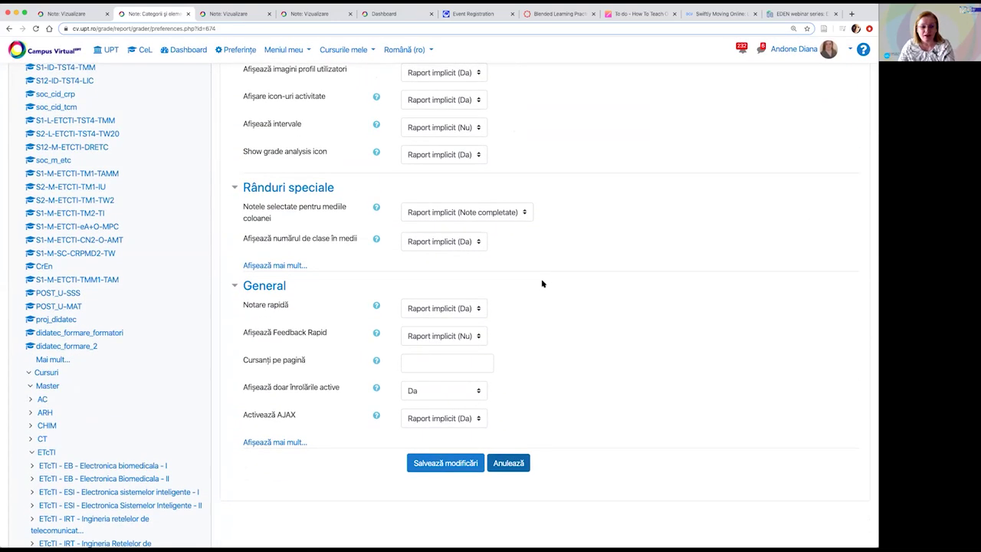
{"action": "scroll", "coordinate": [542, 284], "scroll_direction": "up", "scroll_amount": 5}
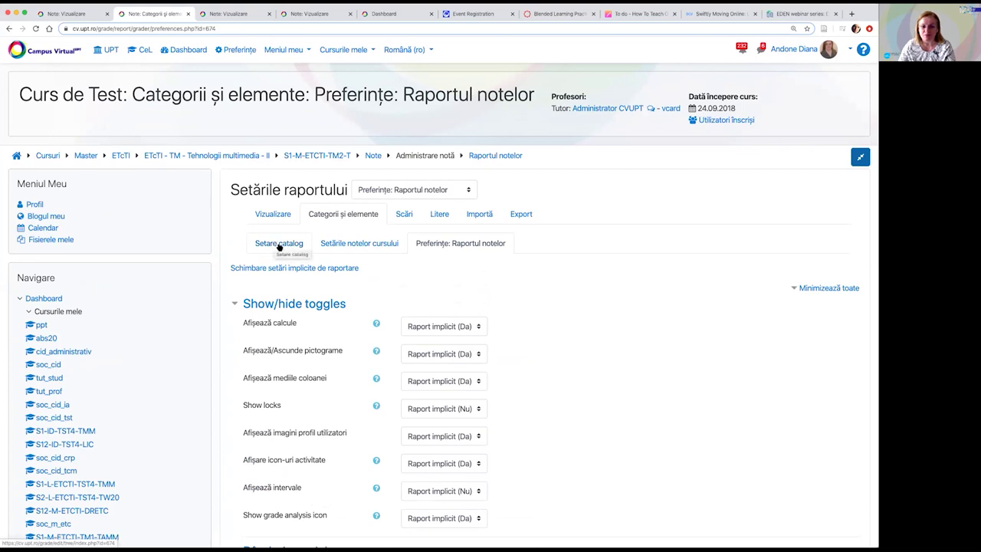
Return to the gradebook setup page and save the category and item setup
{"action": "left_click", "coordinate": [279, 244]}
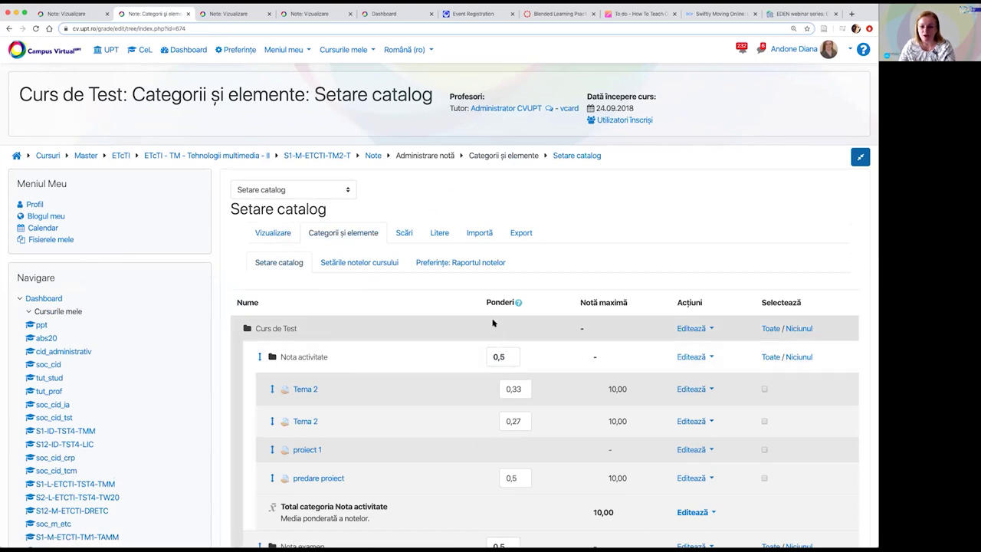
{"action": "scroll", "coordinate": [475, 315], "scroll_direction": "down", "scroll_amount": 3}
{"action": "scroll", "coordinate": [470, 315], "scroll_direction": "down", "scroll_amount": 10}
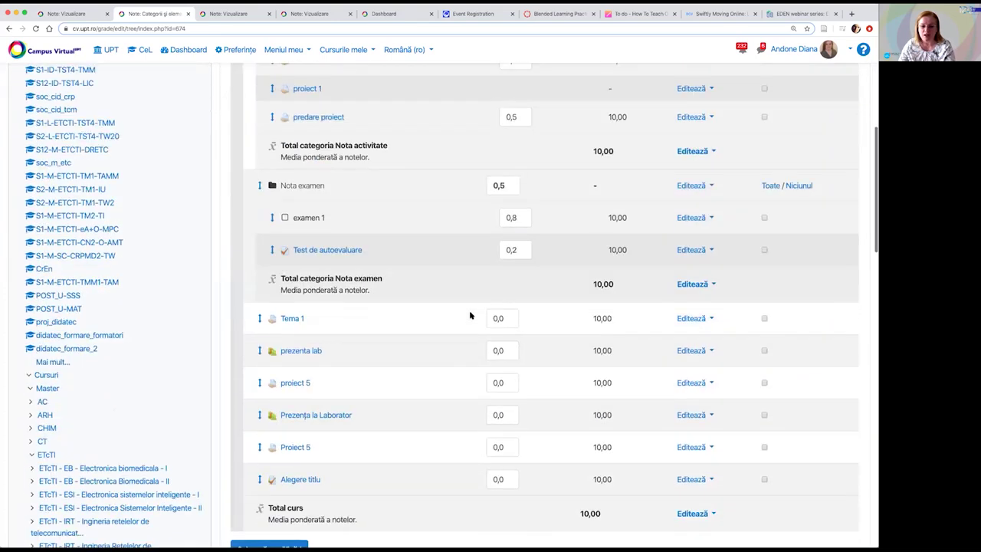
{"action": "left_click", "coordinate": [282, 290]}
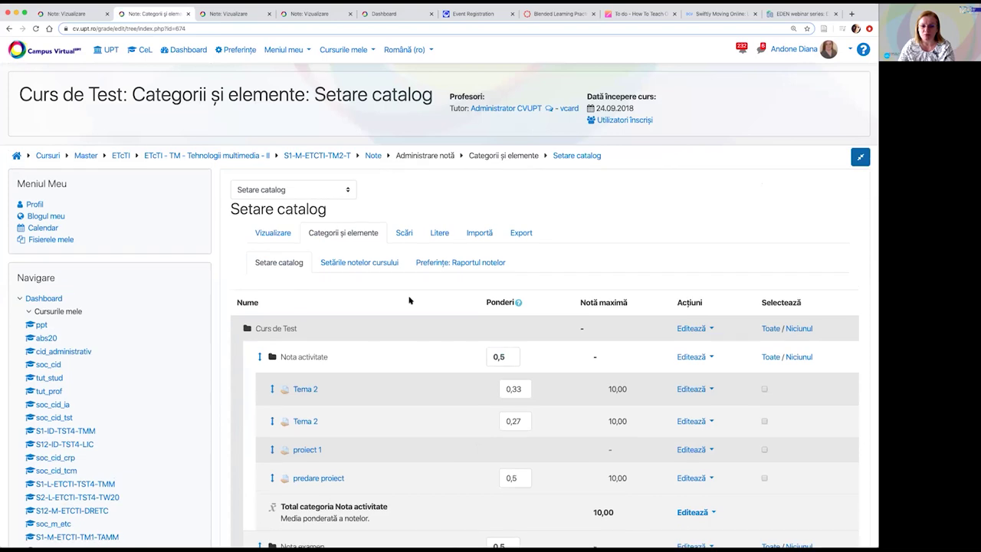
{"action": "scroll", "coordinate": [407, 300], "scroll_direction": "down", "scroll_amount": 3}
{"action": "scroll", "coordinate": [409, 301], "scroll_direction": "down", "scroll_amount": 10}
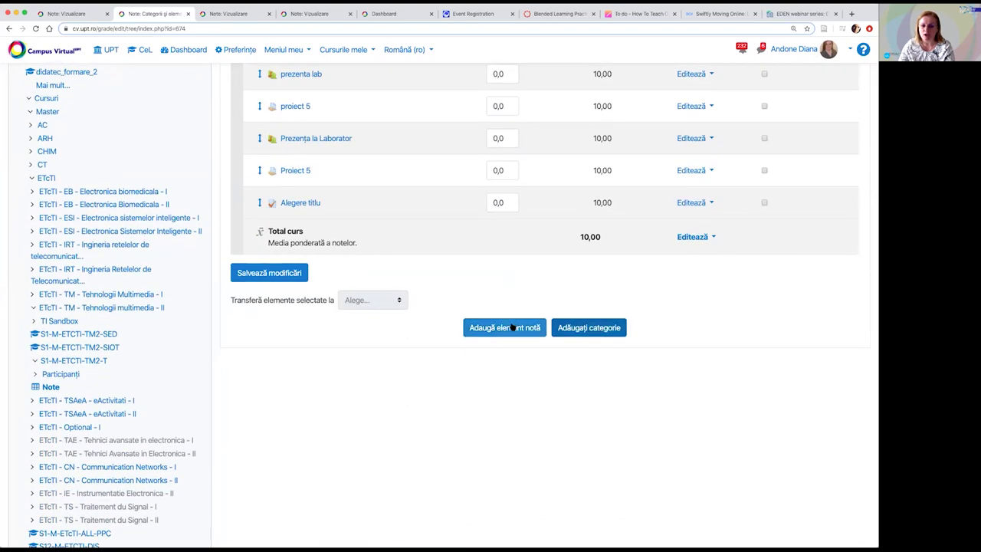
Review the weights of the categories and grade items across the gradebook setup page
{"action": "scroll", "coordinate": [407, 278], "scroll_direction": "up", "scroll_amount": 5}
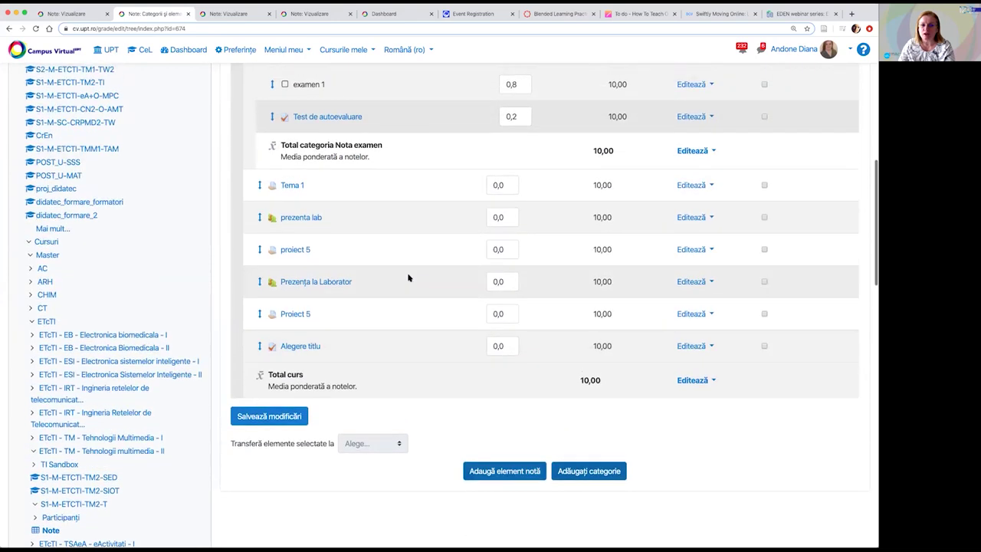
{"action": "scroll", "coordinate": [398, 261], "scroll_direction": "up", "scroll_amount": 1}
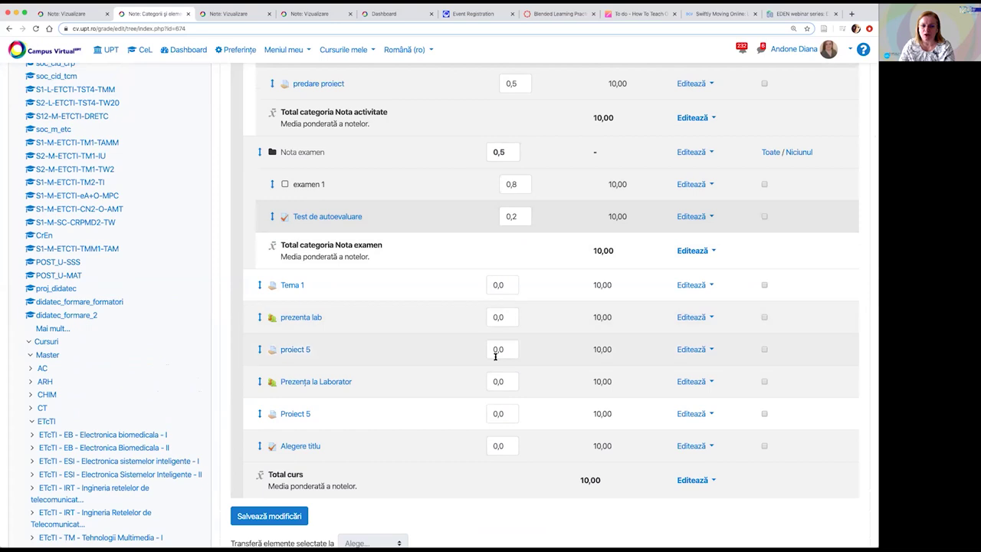
{"action": "scroll", "coordinate": [464, 350], "scroll_direction": "up", "scroll_amount": 2}
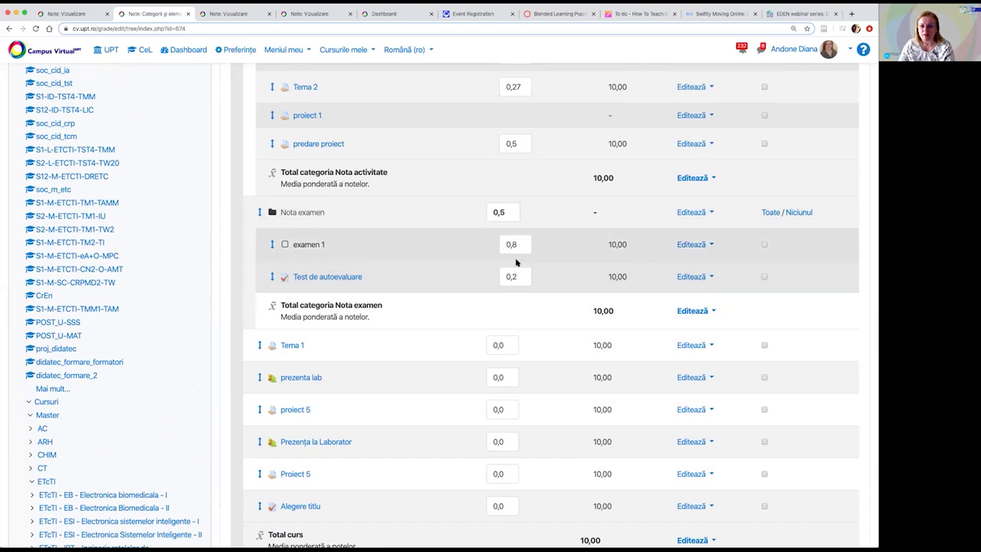
{"action": "scroll", "coordinate": [445, 252], "scroll_direction": "up", "scroll_amount": 2}
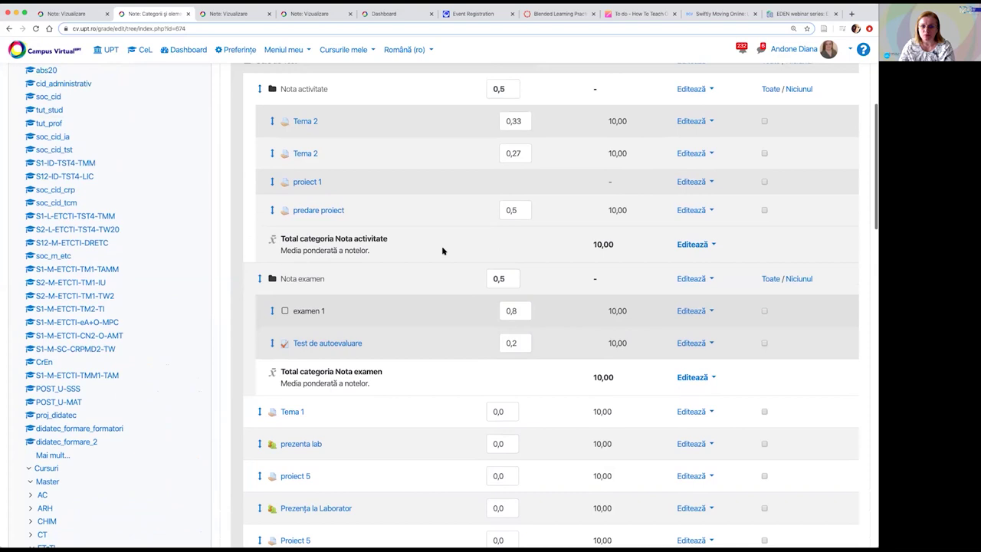
{"action": "scroll", "coordinate": [443, 251], "scroll_direction": "up", "scroll_amount": 6}
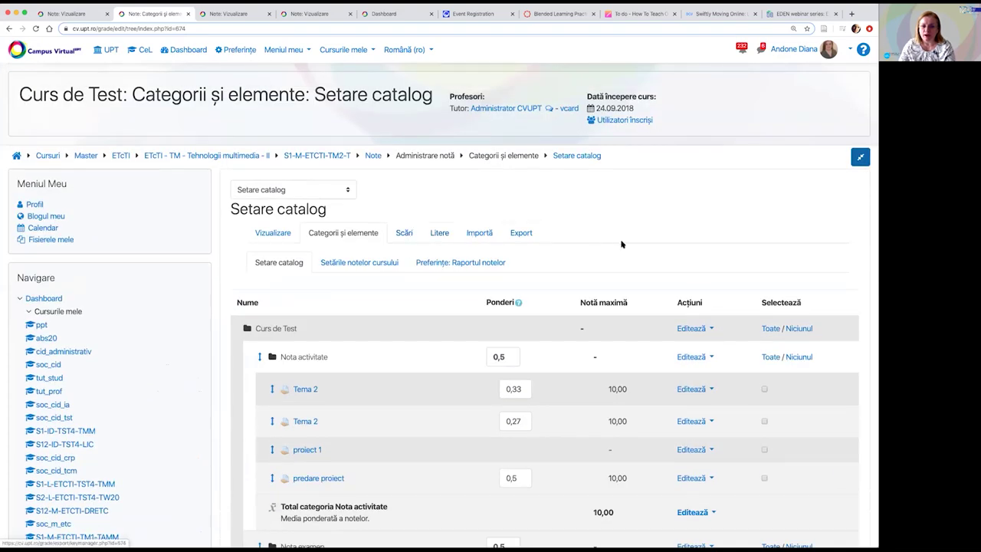
{"action": "scroll", "coordinate": [611, 367], "scroll_direction": "down", "scroll_amount": 2}
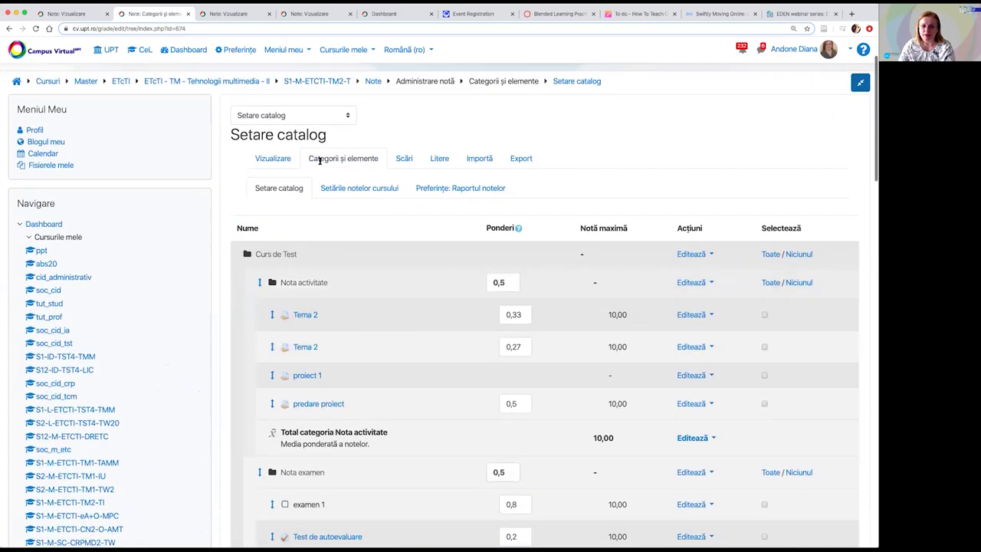
View the test course's grader report, grade history and outcomes report
{"action": "left_click", "coordinate": [273, 158]}
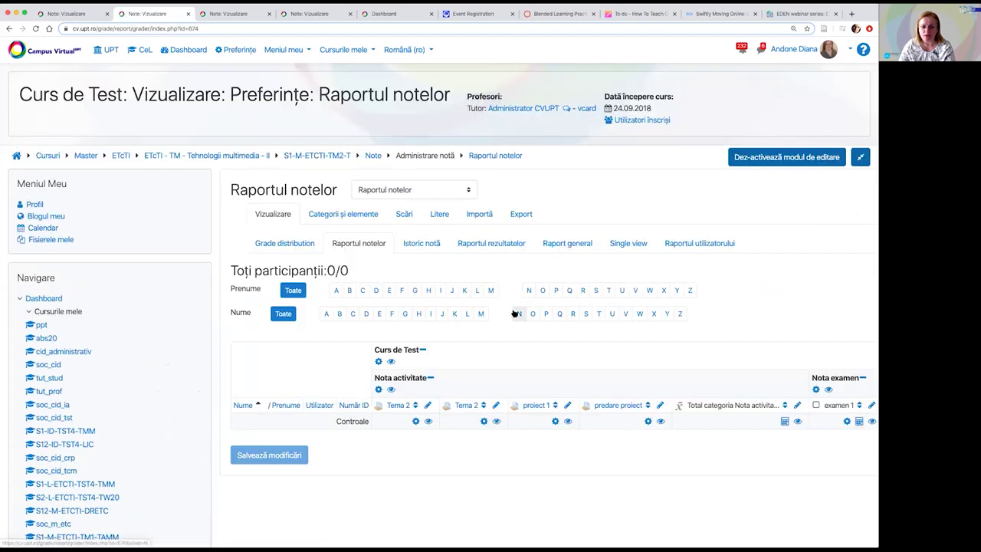
{"action": "scroll", "coordinate": [512, 313], "scroll_direction": "down", "scroll_amount": 1}
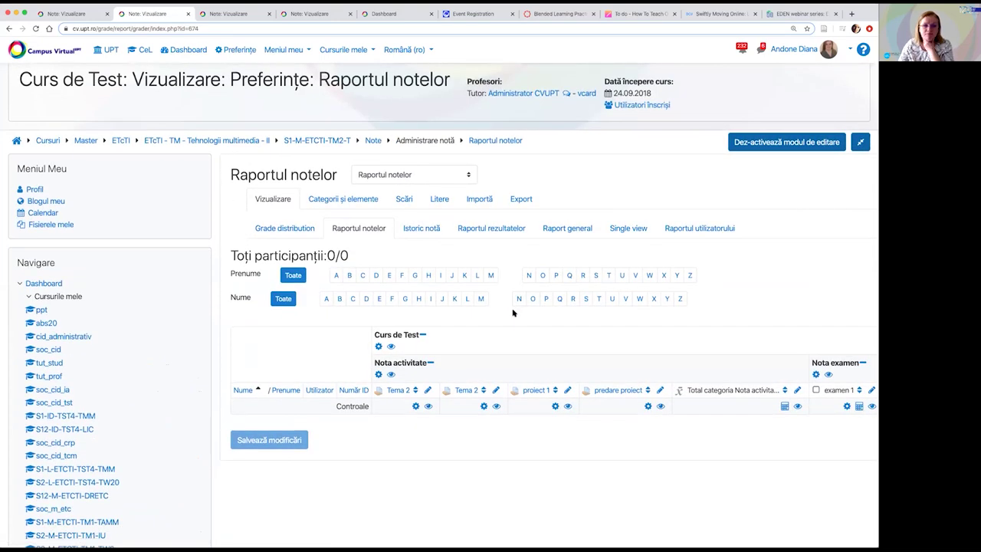
{"action": "scroll", "coordinate": [508, 311], "scroll_direction": "down", "scroll_amount": 2}
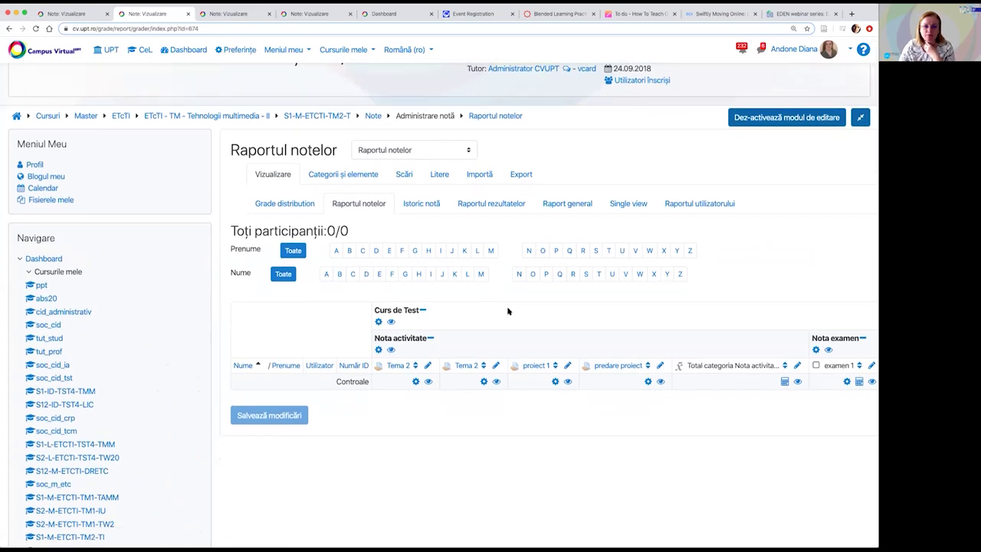
{"action": "scroll", "coordinate": [508, 311], "scroll_direction": "up", "scroll_amount": 3}
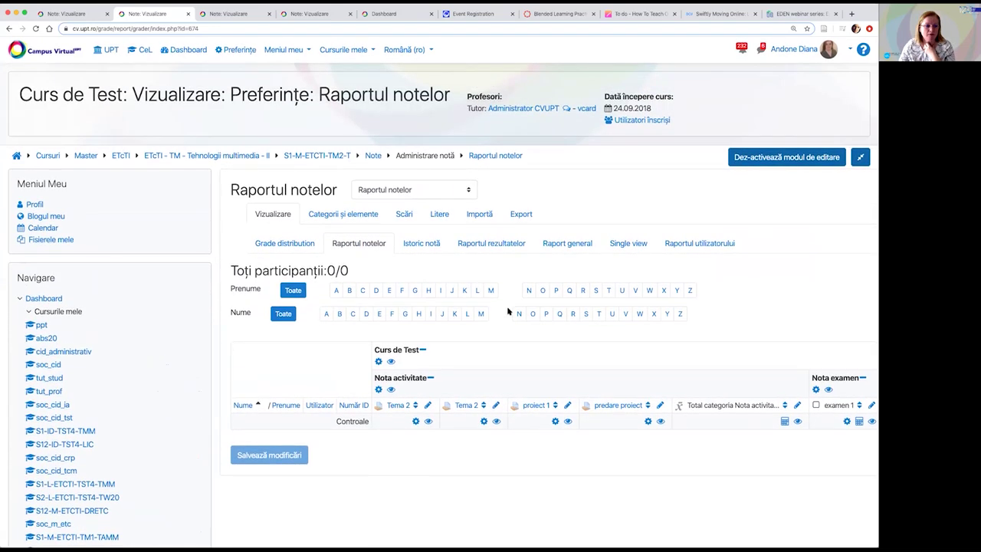
{"action": "scroll", "coordinate": [507, 310], "scroll_direction": "down", "scroll_amount": 8}
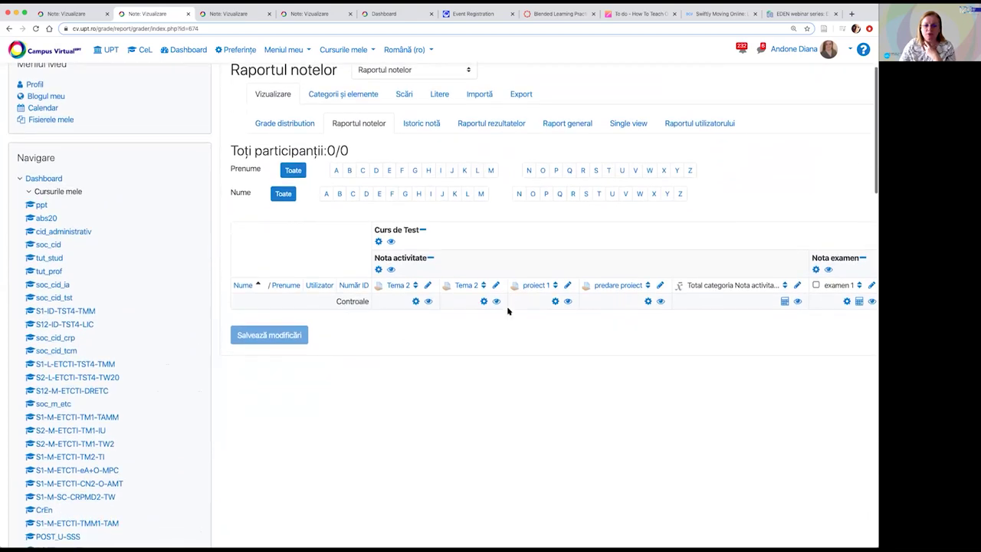
{"action": "scroll", "coordinate": [507, 310], "scroll_direction": "up", "scroll_amount": 8}
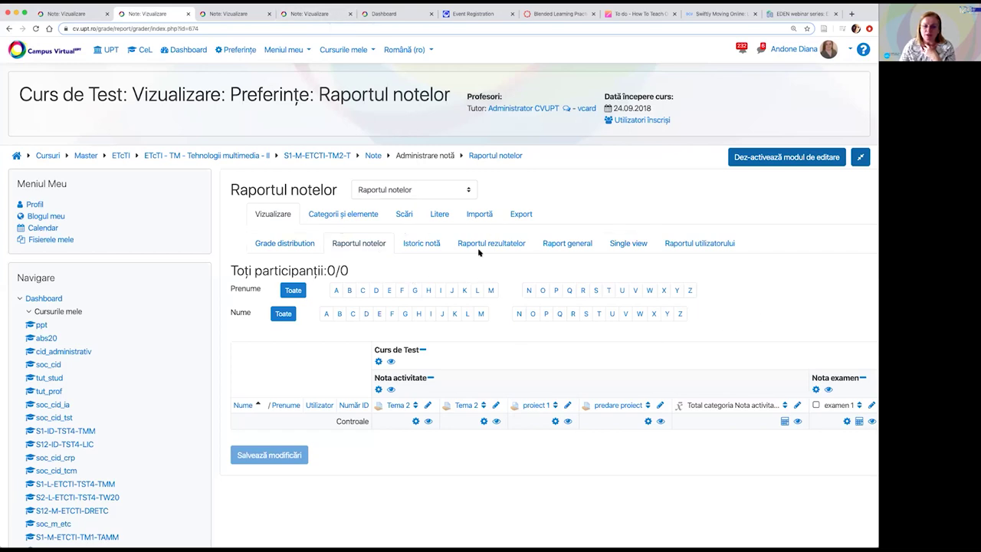
{"action": "left_click", "coordinate": [427, 245]}
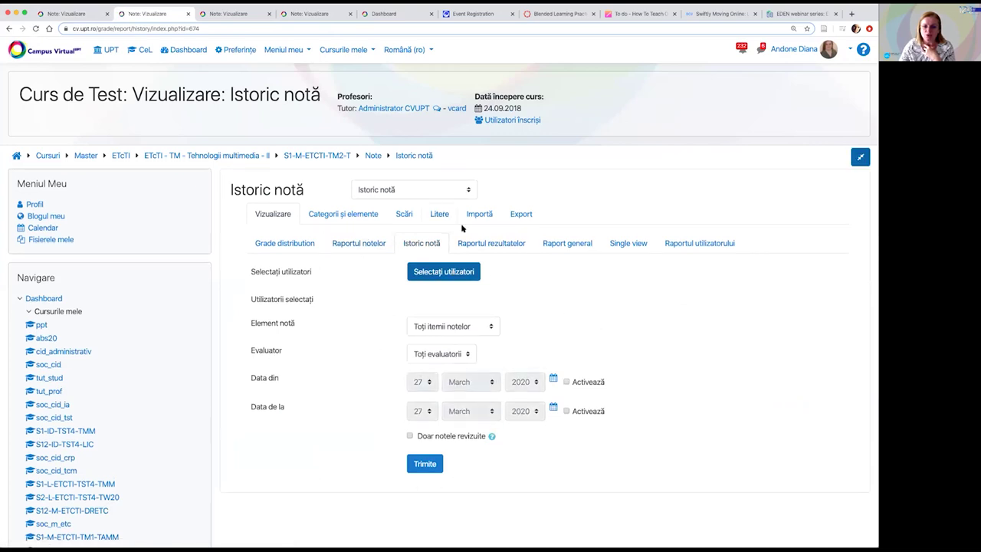
{"action": "left_click", "coordinate": [513, 244]}
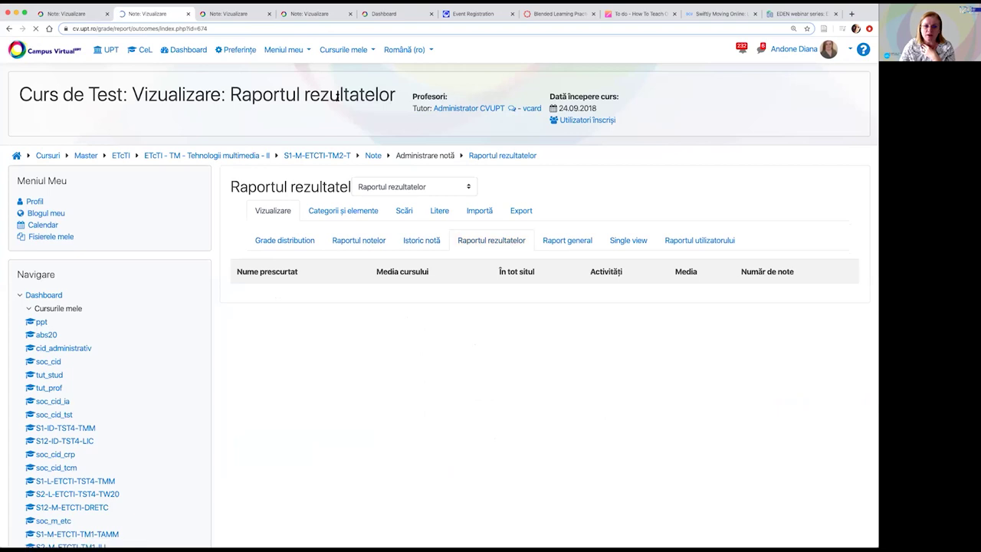
Switch to the Tehnologii Multimedia - TST3 grader report and review the students' grades in the Nota ED category
{"action": "left_click", "coordinate": [318, 16]}
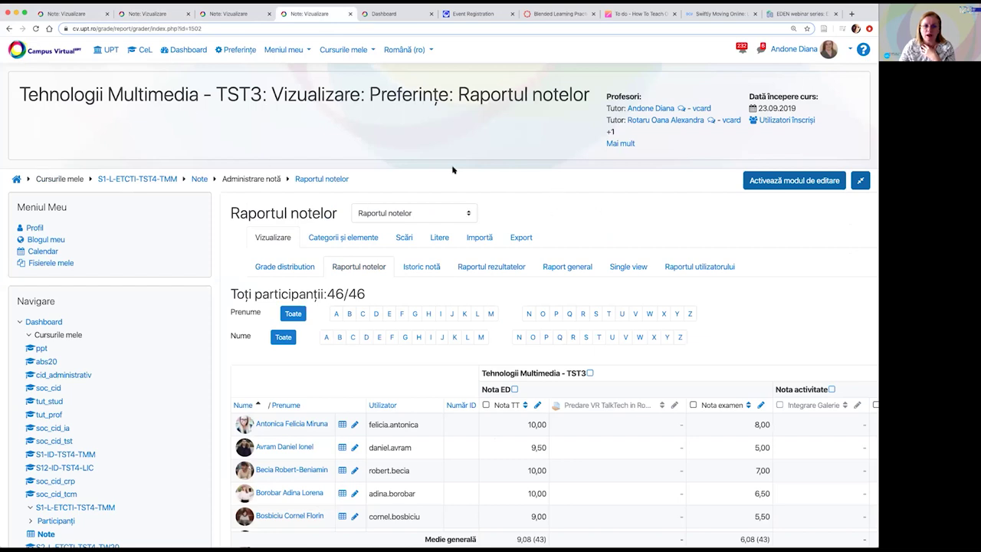
{"action": "scroll", "coordinate": [540, 207], "scroll_direction": "down", "scroll_amount": 5}
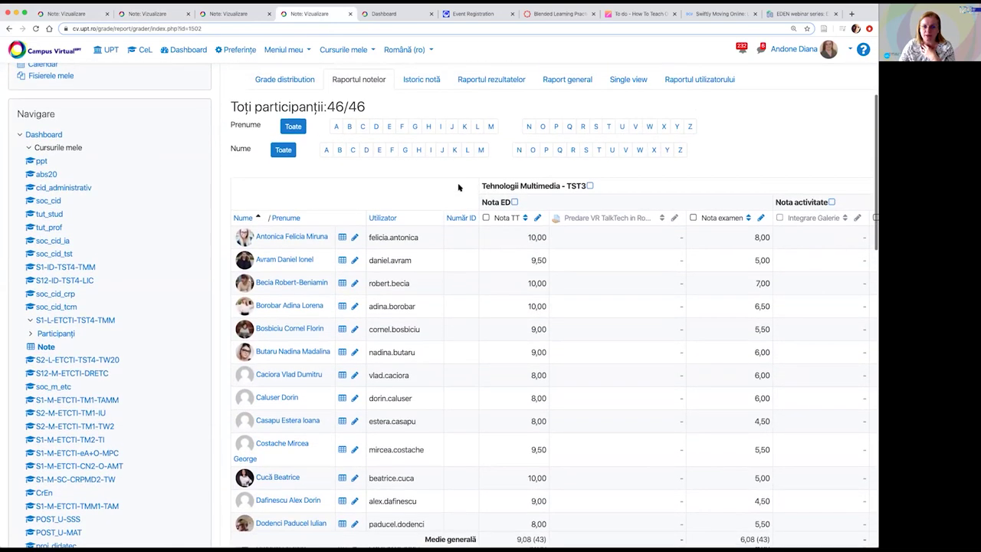
{"action": "scroll", "coordinate": [460, 187], "scroll_direction": "down", "scroll_amount": 5}
{"action": "scroll", "coordinate": [458, 187], "scroll_direction": "up", "scroll_amount": 8}
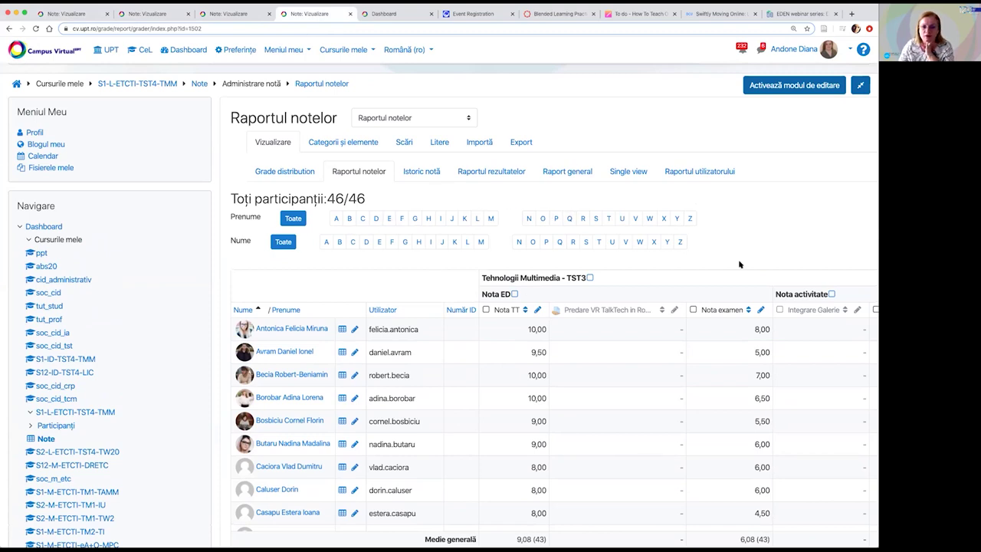
{"action": "scroll", "coordinate": [677, 222], "scroll_direction": "down", "scroll_amount": 5}
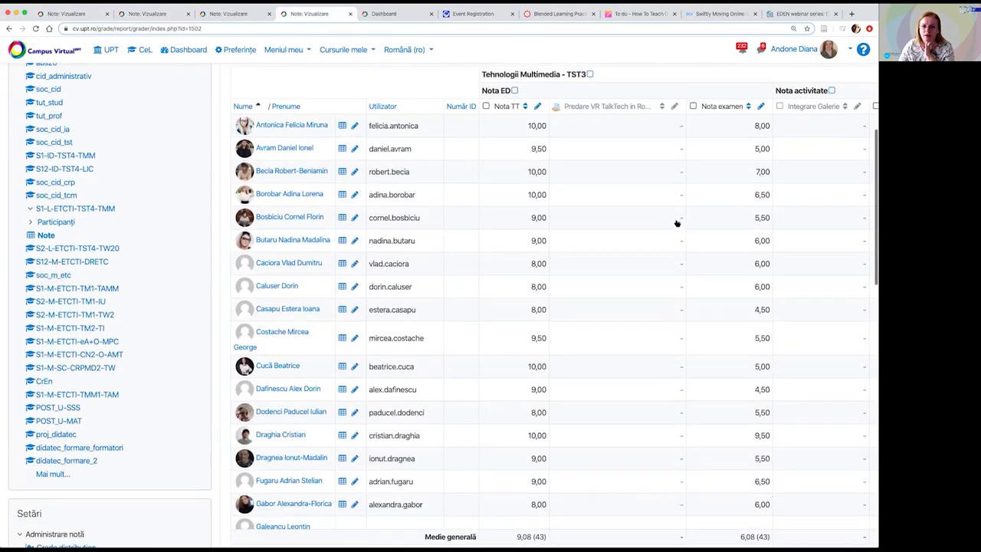
{"action": "scroll", "coordinate": [674, 221], "scroll_direction": "up", "scroll_amount": 2}
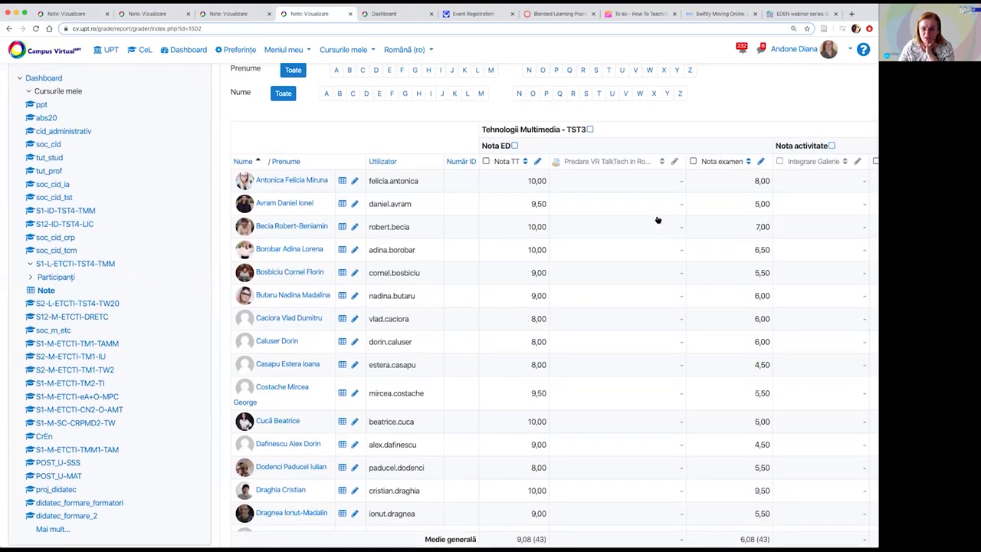
{"action": "scroll", "coordinate": [658, 220], "scroll_direction": "up", "scroll_amount": 2}
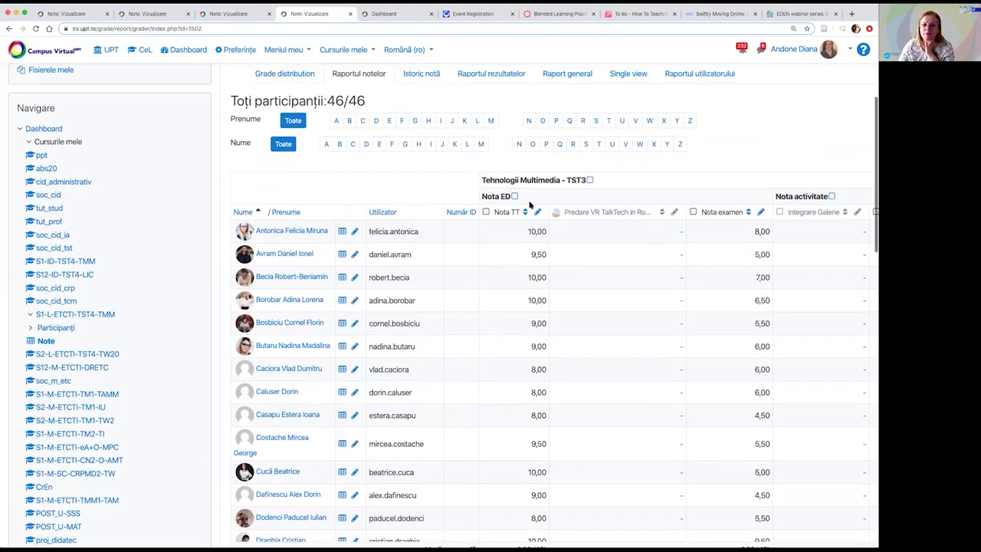
{"action": "scroll", "coordinate": [529, 204], "scroll_direction": "up", "scroll_amount": 1}
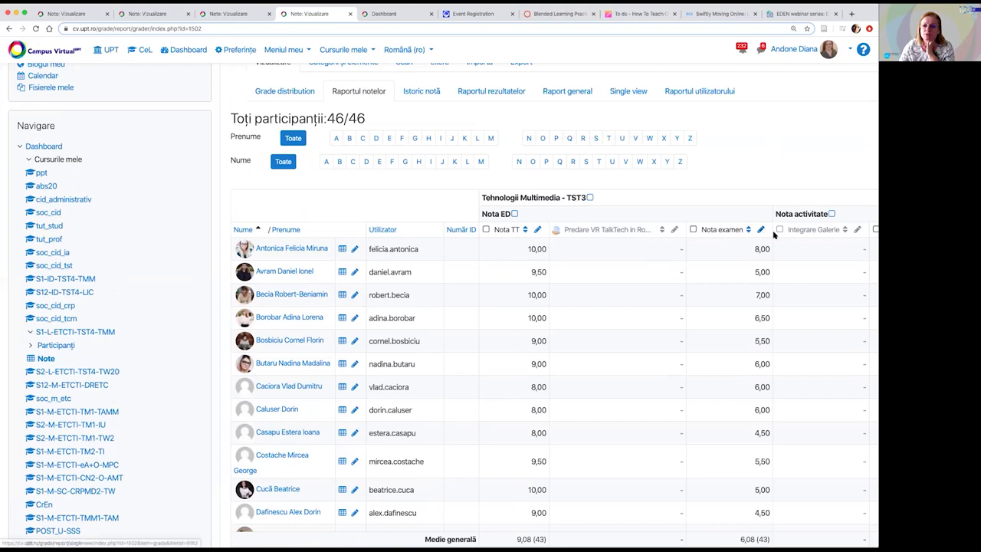
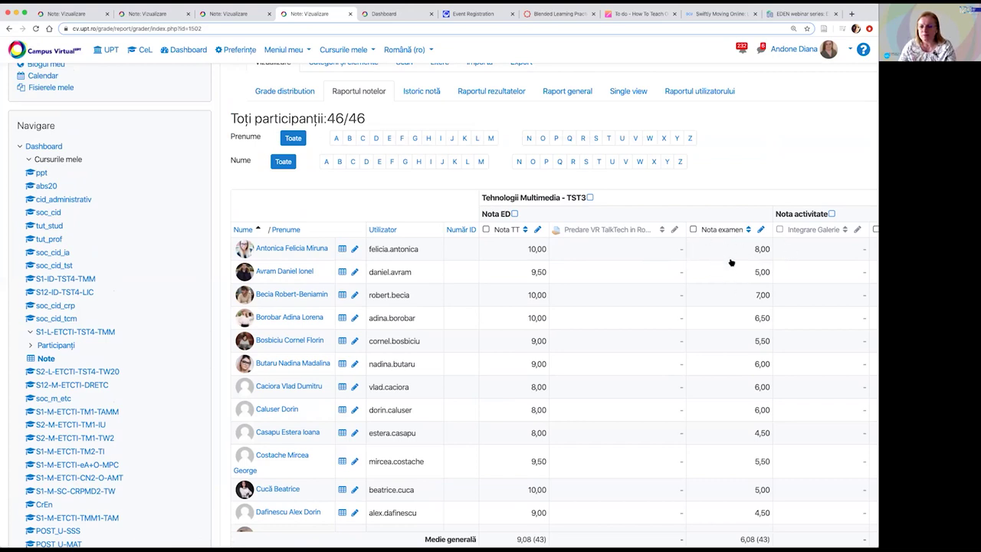
Examine the Nota activitate item columns and open the first student's Tema 1 MindMap grade for editing
{"action": "scroll", "coordinate": [742, 259], "scroll_direction": "right", "scroll_amount": 6}
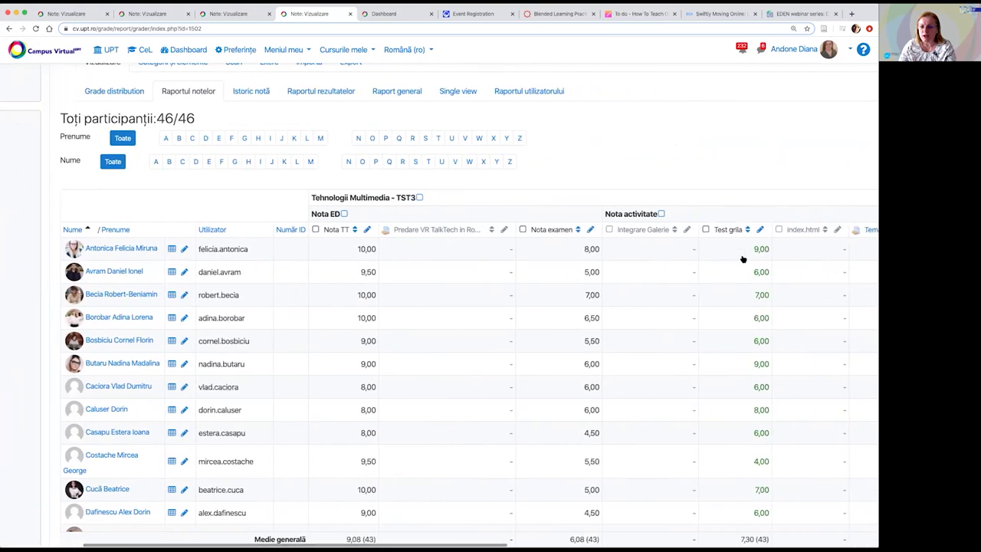
{"action": "scroll", "coordinate": [743, 259], "scroll_direction": "right", "scroll_amount": 3}
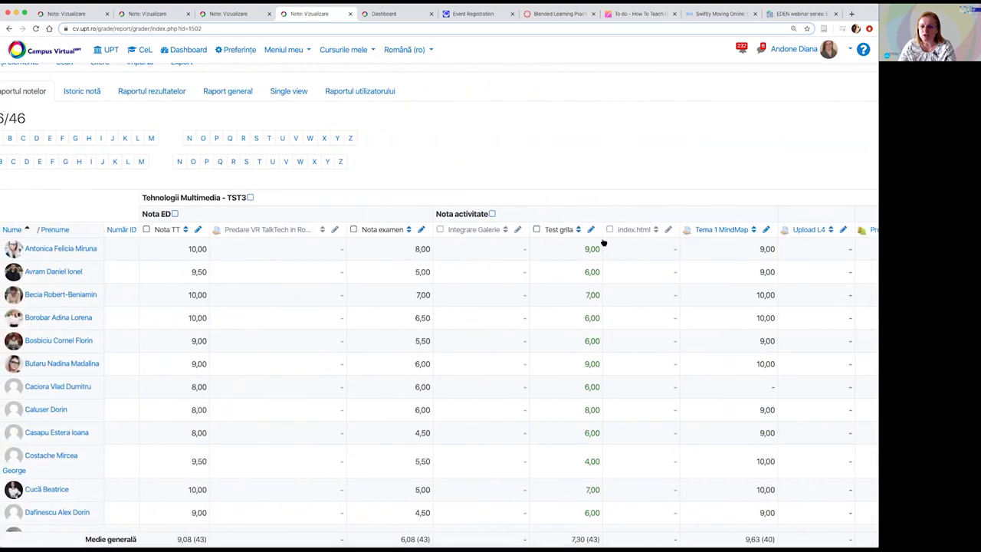
{"action": "scroll", "coordinate": [694, 232], "scroll_direction": "right", "scroll_amount": 3}
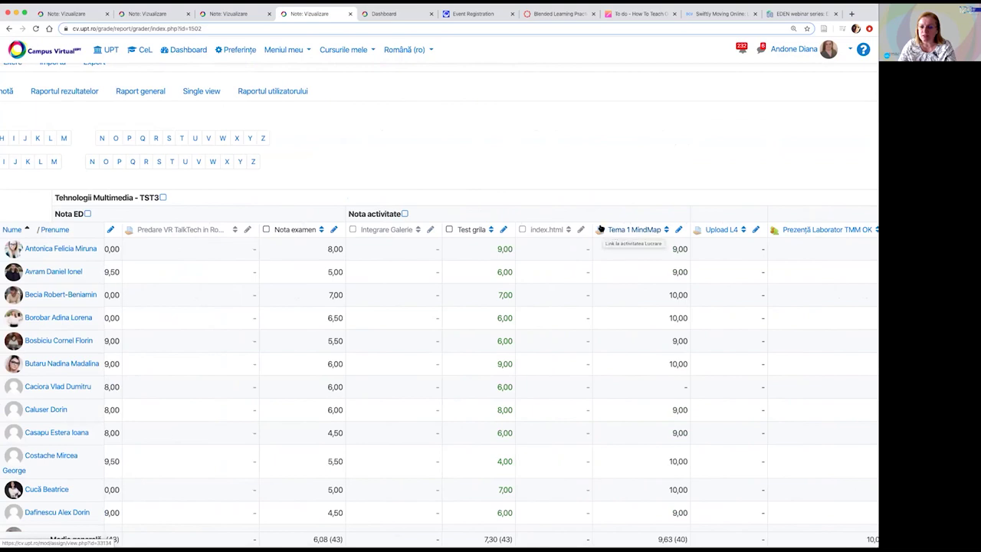
{"action": "left_click", "coordinate": [679, 249]}
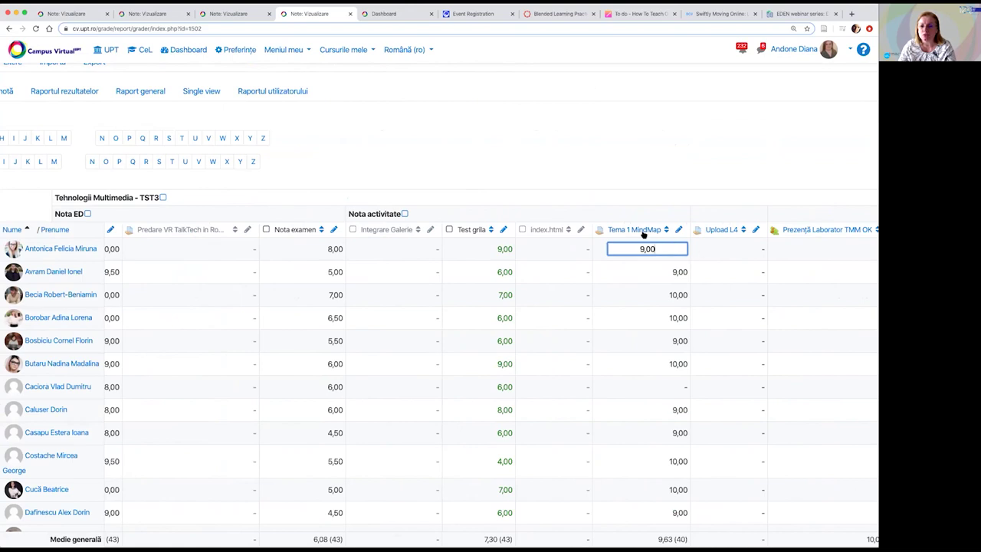
{"action": "scroll", "coordinate": [738, 256], "scroll_direction": "right", "scroll_amount": 1}
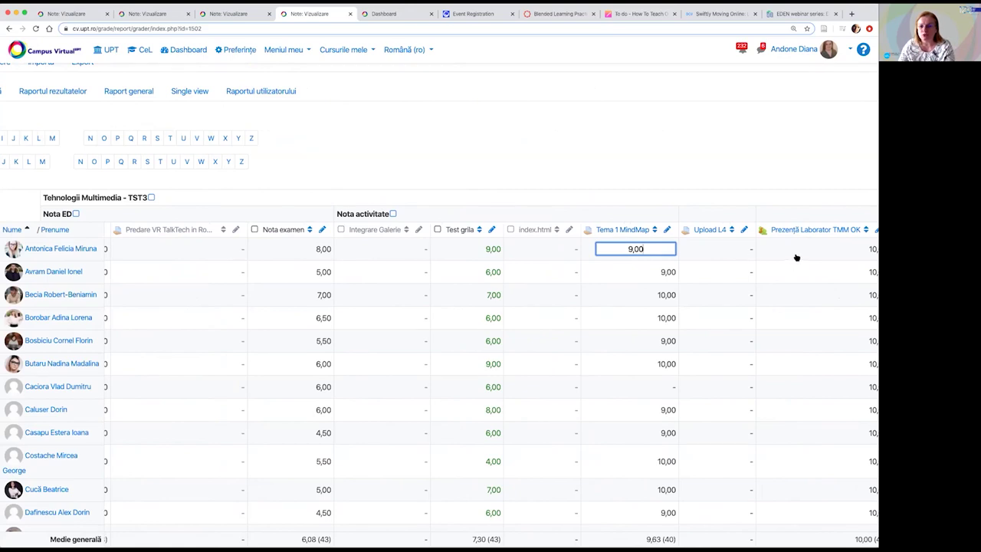
{"action": "scroll", "coordinate": [801, 245], "scroll_direction": "right", "scroll_amount": 3}
{"action": "scroll", "coordinate": [766, 234], "scroll_direction": "right", "scroll_amount": 5}
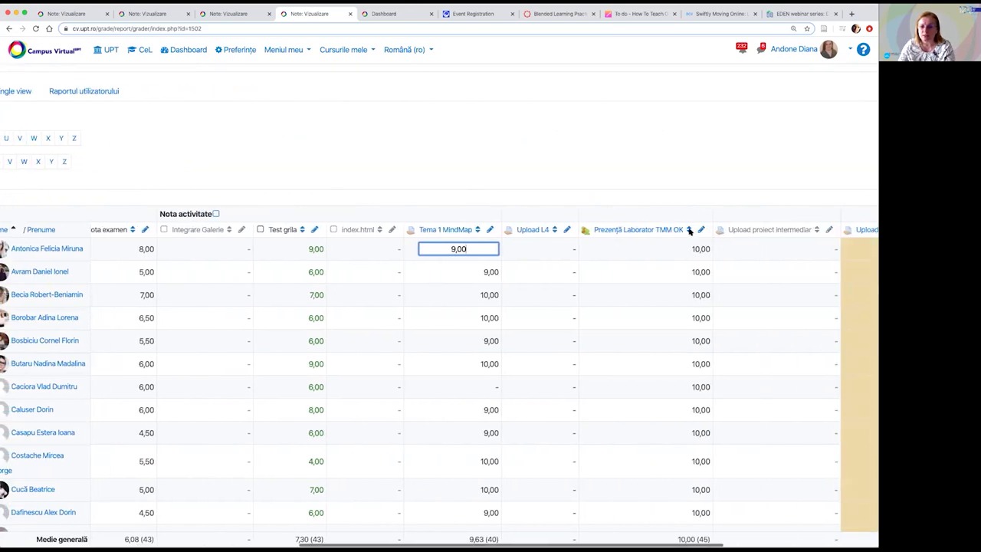
{"action": "scroll", "coordinate": [689, 232], "scroll_direction": "right", "scroll_amount": 1}
Check the Prezență Laborator TMM OK grades down to the last student, and the project upload columns beside them
{"action": "scroll", "coordinate": [660, 241], "scroll_direction": "down", "scroll_amount": 10}
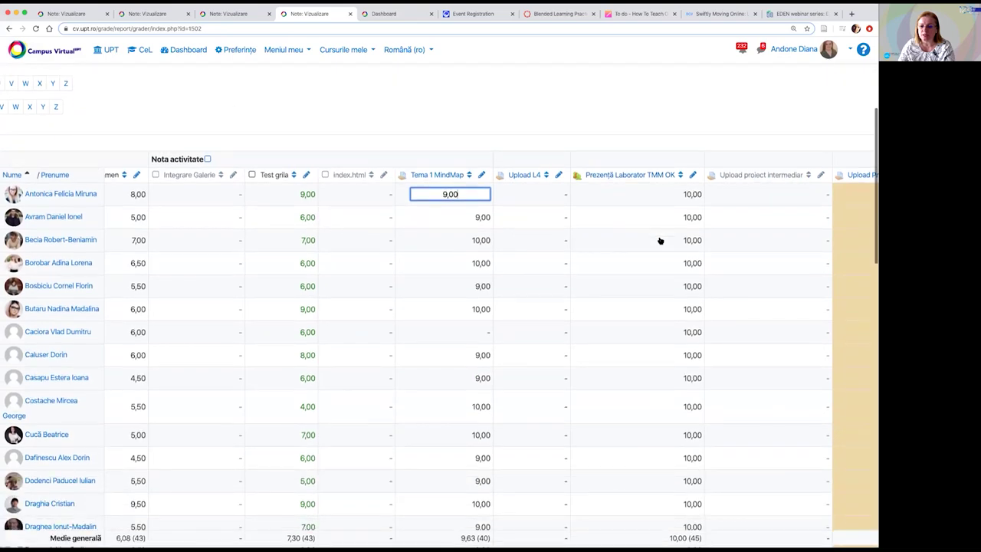
{"action": "scroll", "coordinate": [660, 241], "scroll_direction": "down", "scroll_amount": 10}
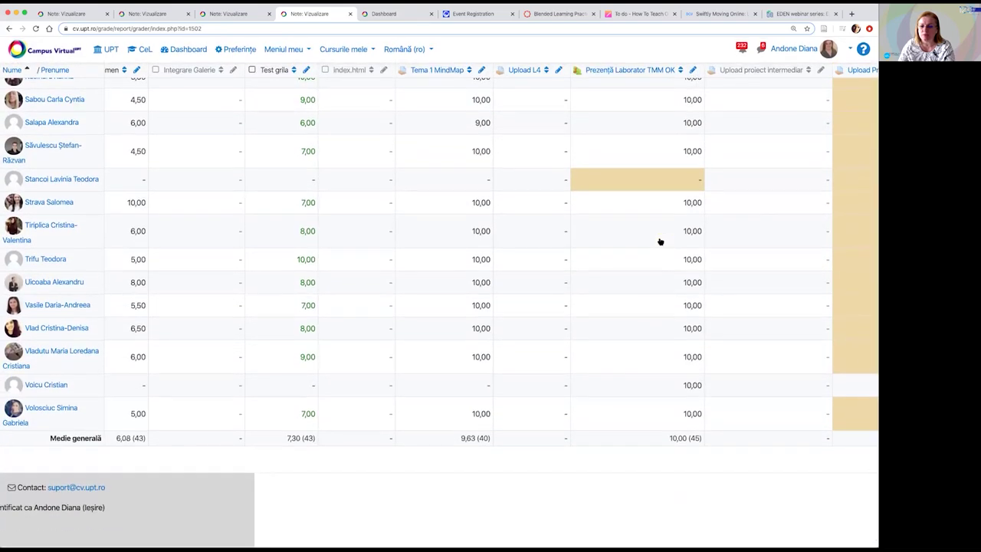
{"action": "scroll", "coordinate": [659, 241], "scroll_direction": "up", "scroll_amount": 20}
{"action": "scroll", "coordinate": [659, 240], "scroll_direction": "up", "scroll_amount": 5}
{"action": "scroll", "coordinate": [708, 324], "scroll_direction": "down", "scroll_amount": 4}
{"action": "scroll", "coordinate": [719, 299], "scroll_direction": "right", "scroll_amount": 5}
{"action": "scroll", "coordinate": [719, 299], "scroll_direction": "left", "scroll_amount": 1}
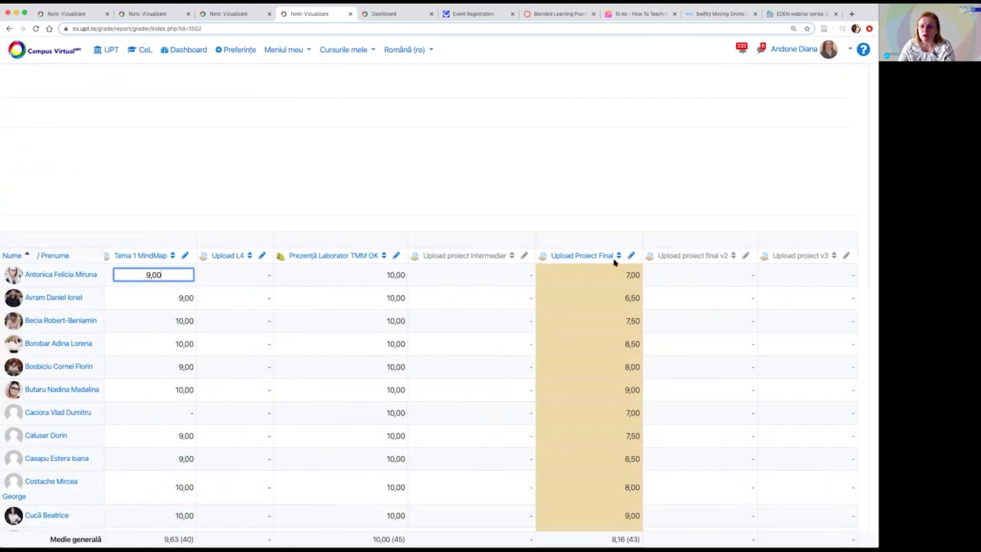
Set the first student's Upload Proiect Final grade to 8
{"action": "scroll", "coordinate": [614, 276], "scroll_direction": "down", "scroll_amount": 2}
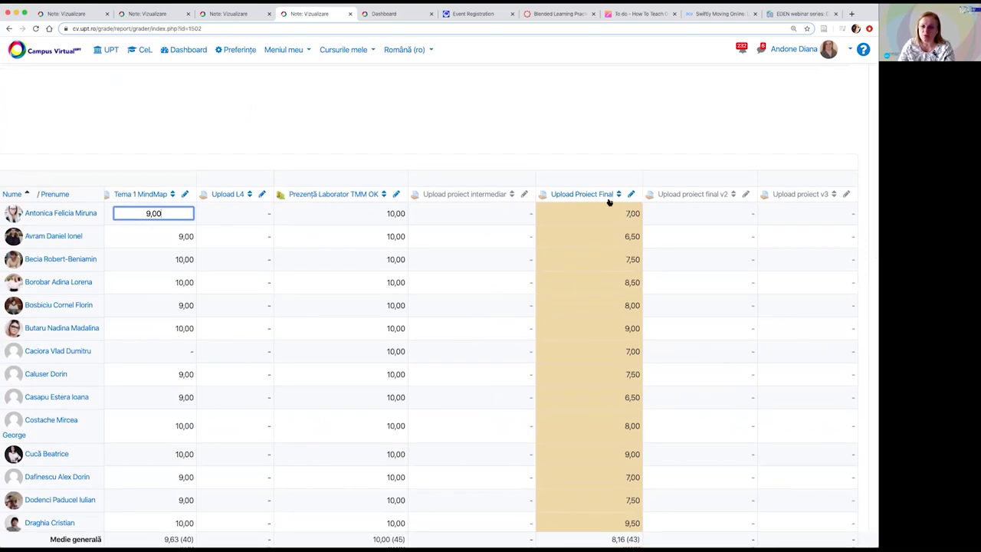
{"action": "scroll", "coordinate": [618, 230], "scroll_direction": "down", "scroll_amount": 1}
{"action": "scroll", "coordinate": [617, 230], "scroll_direction": "down", "scroll_amount": 3}
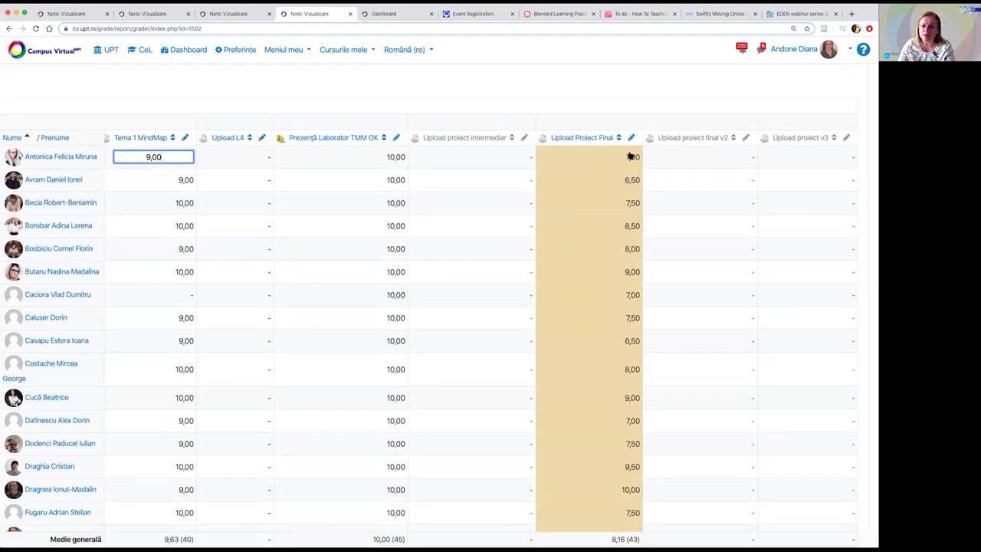
{"action": "left_click", "coordinate": [676, 160]}
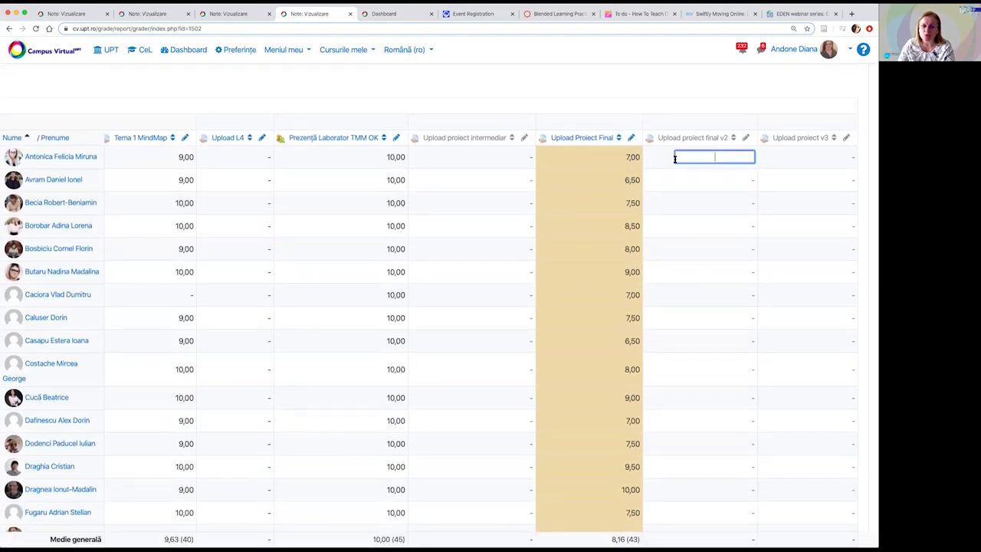
{"action": "left_click", "coordinate": [629, 157]}
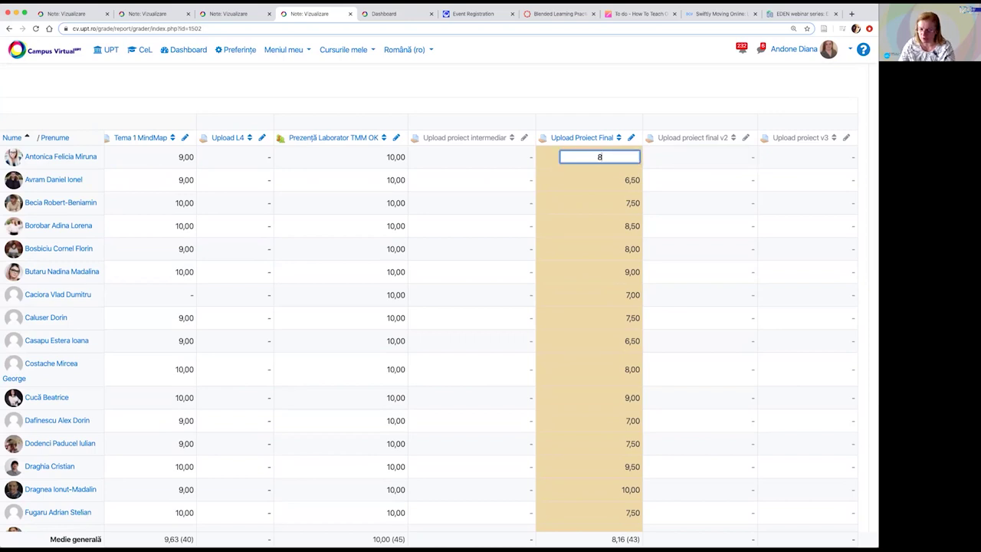
{"action": "key", "text": "Return"}
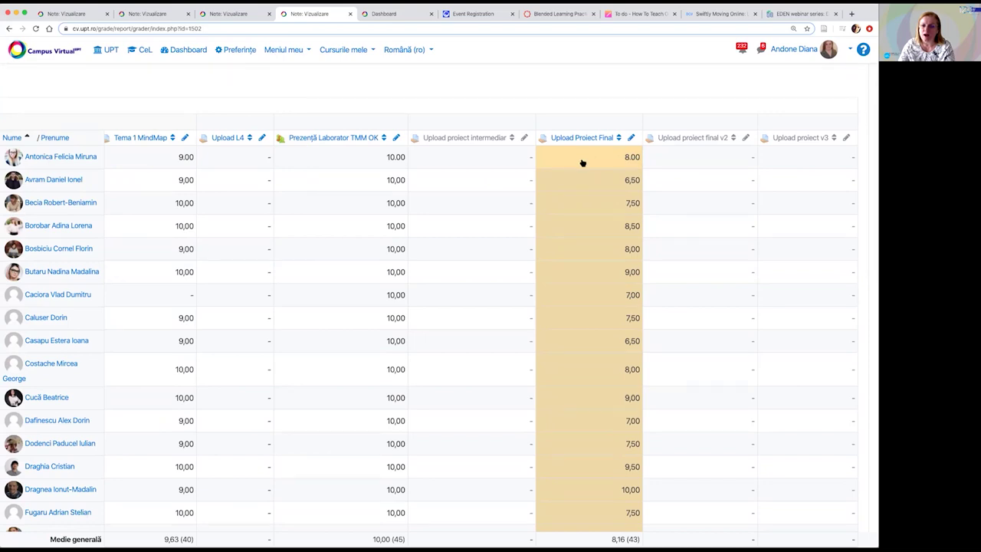
Set the first student's Upload Proiect Final grade back to 7
{"action": "left_click", "coordinate": [623, 157]}
{"action": "key", "text": "BackSpace"}
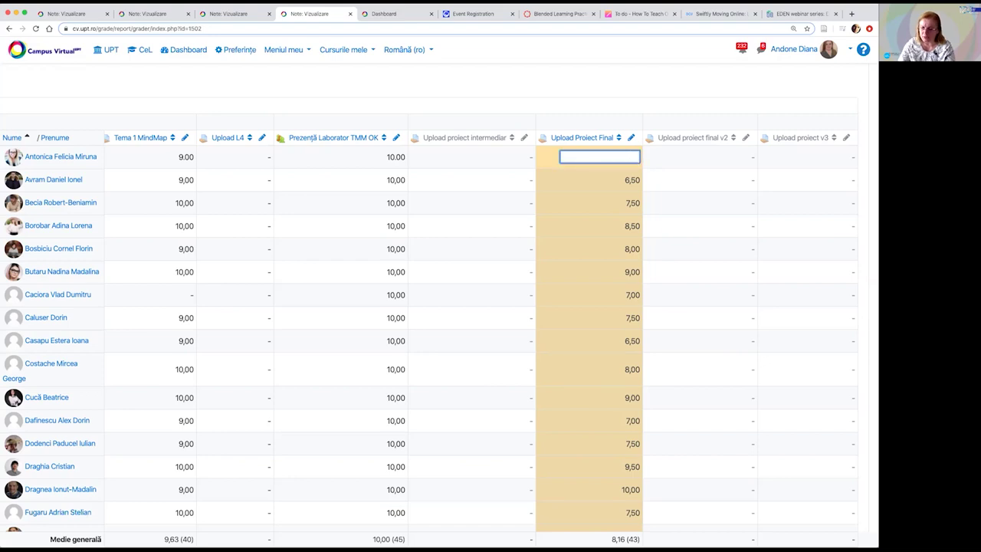
{"action": "key", "text": "Return"}
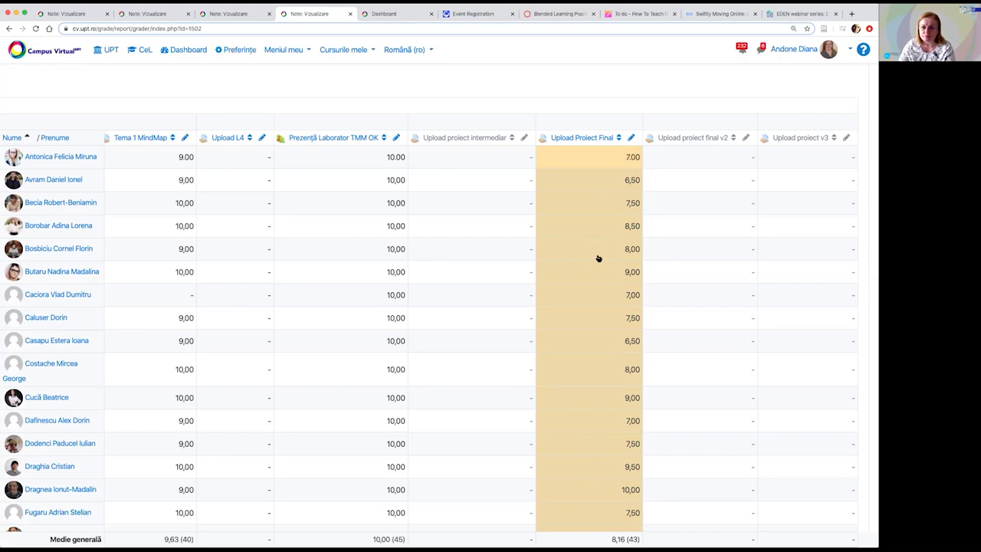
Look over the Nota activitate grades and open the first student's Test grila grade for editing
{"action": "scroll", "coordinate": [599, 258], "scroll_direction": "down", "scroll_amount": 6}
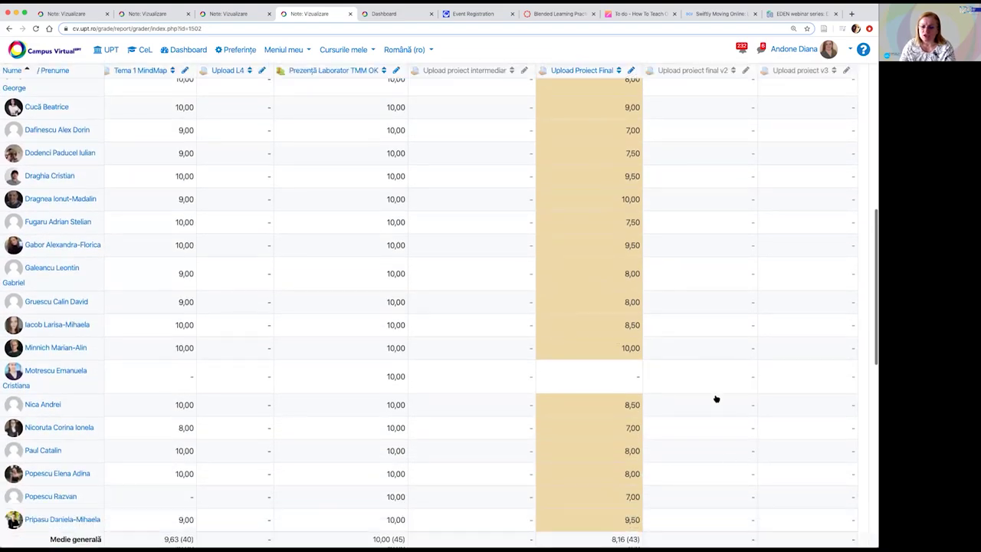
{"action": "scroll", "coordinate": [563, 360], "scroll_direction": "left", "scroll_amount": 6}
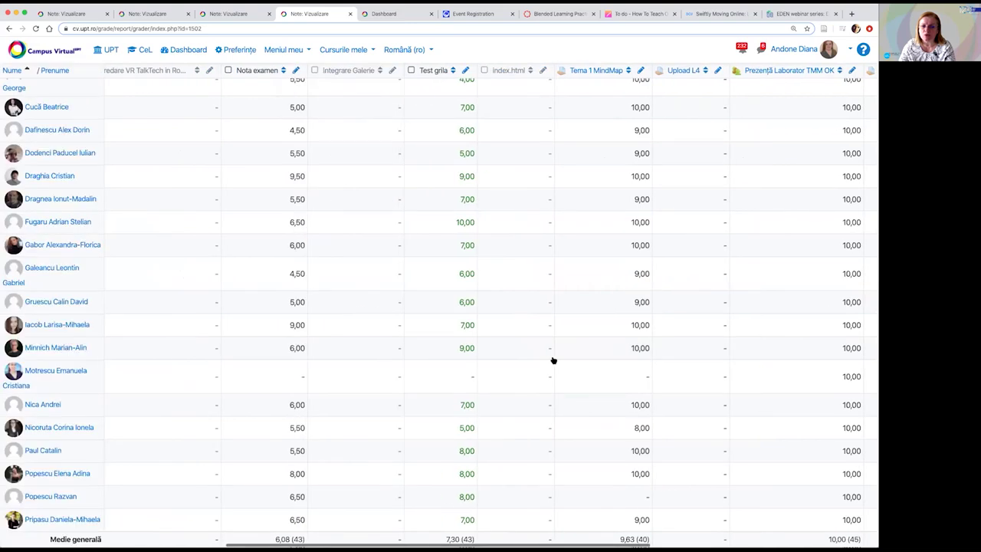
{"action": "scroll", "coordinate": [554, 360], "scroll_direction": "up", "scroll_amount": 5}
{"action": "scroll", "coordinate": [553, 360], "scroll_direction": "up", "scroll_amount": 3}
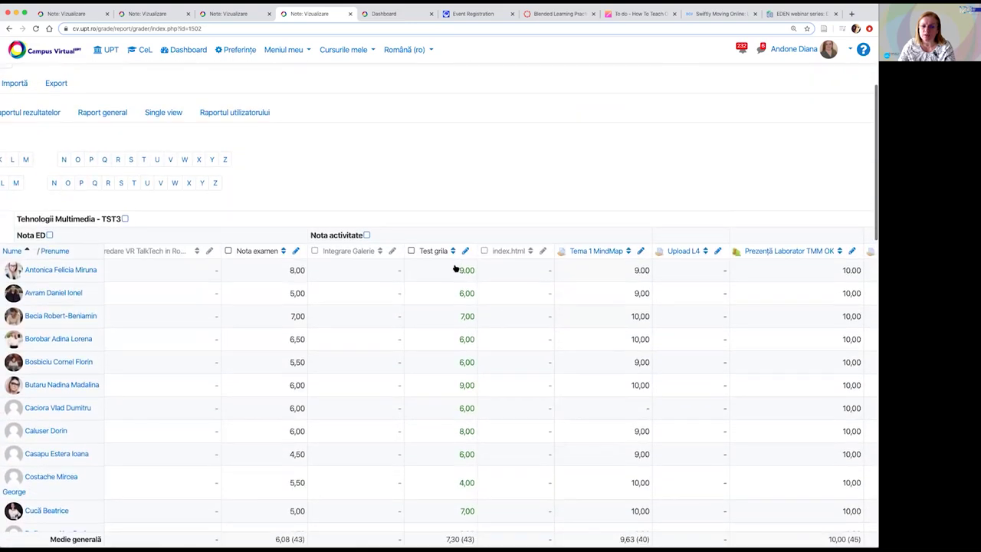
{"action": "scroll", "coordinate": [449, 264], "scroll_direction": "down", "scroll_amount": 4}
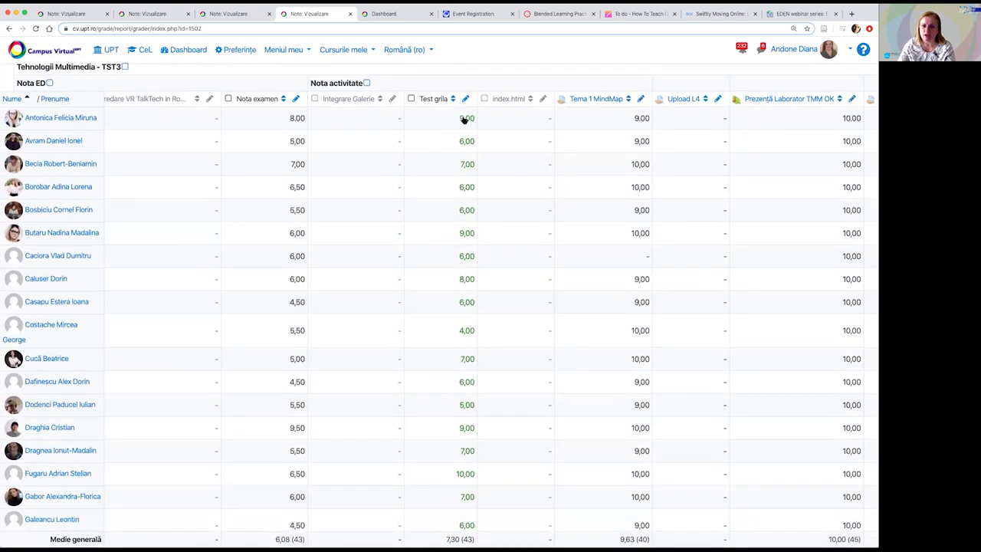
{"action": "left_click", "coordinate": [466, 117]}
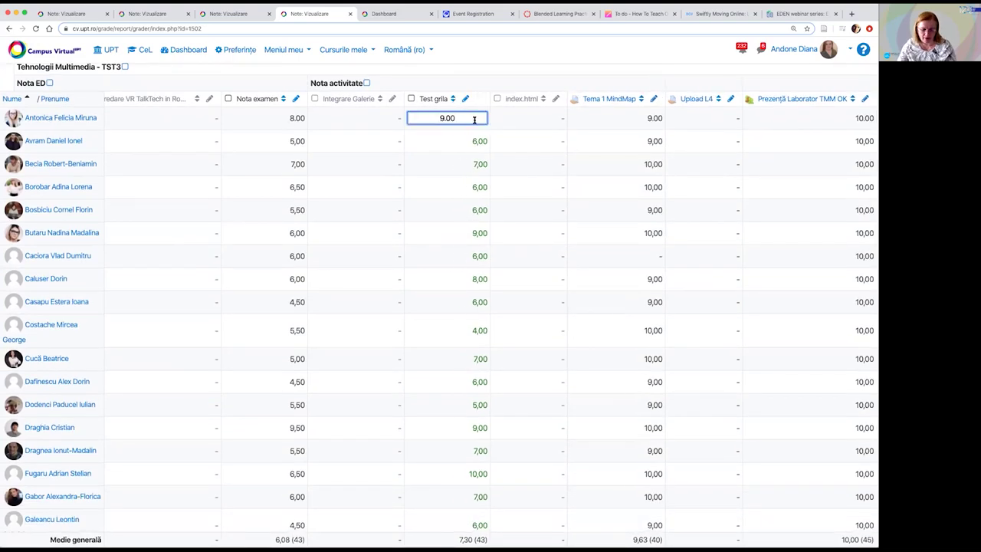
{"action": "left_click", "coordinate": [528, 79]}
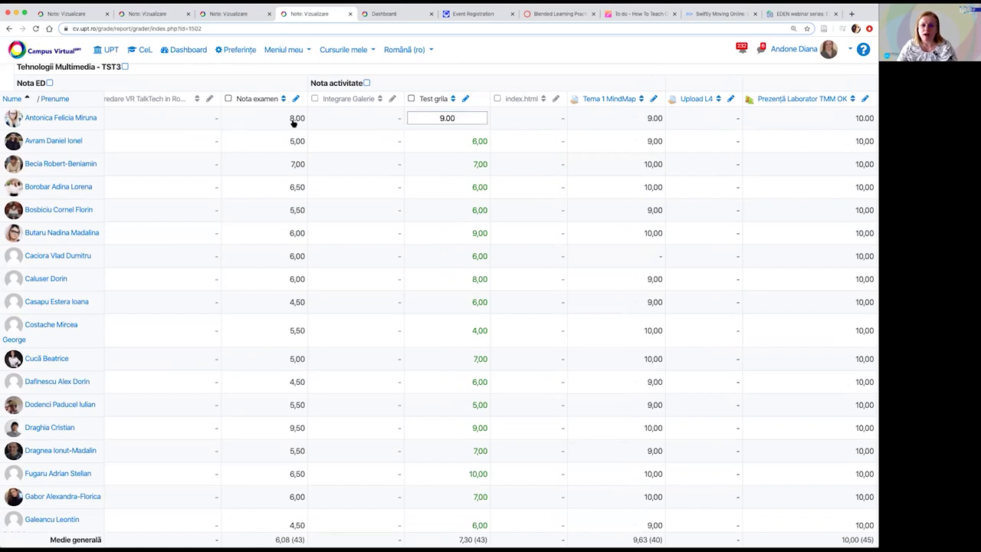
Review the students' grades across the Nota ED and Nota activitate columns, from Nota TT to Tema 1 MindMap
{"action": "scroll", "coordinate": [341, 134], "scroll_direction": "left", "scroll_amount": 10}
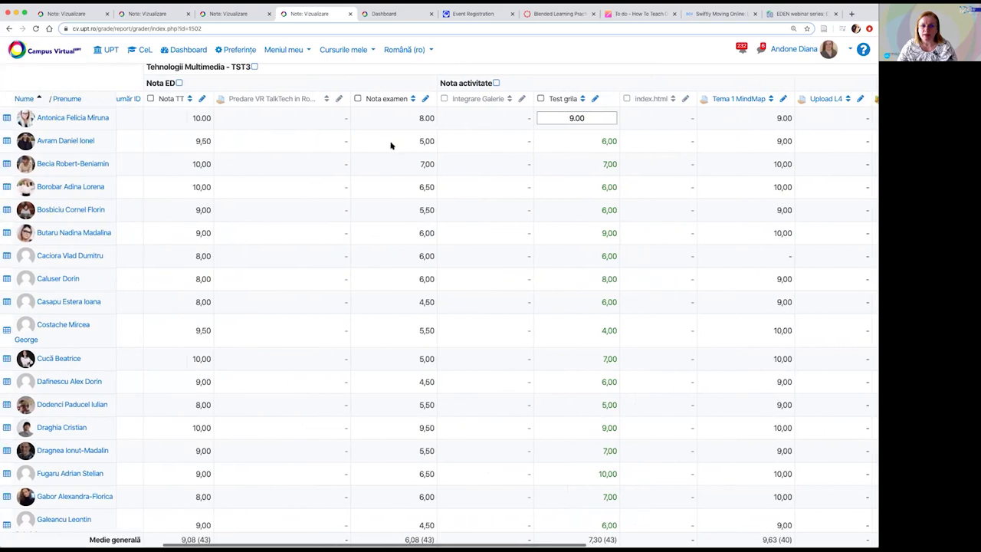
{"action": "scroll", "coordinate": [398, 147], "scroll_direction": "up", "scroll_amount": 5}
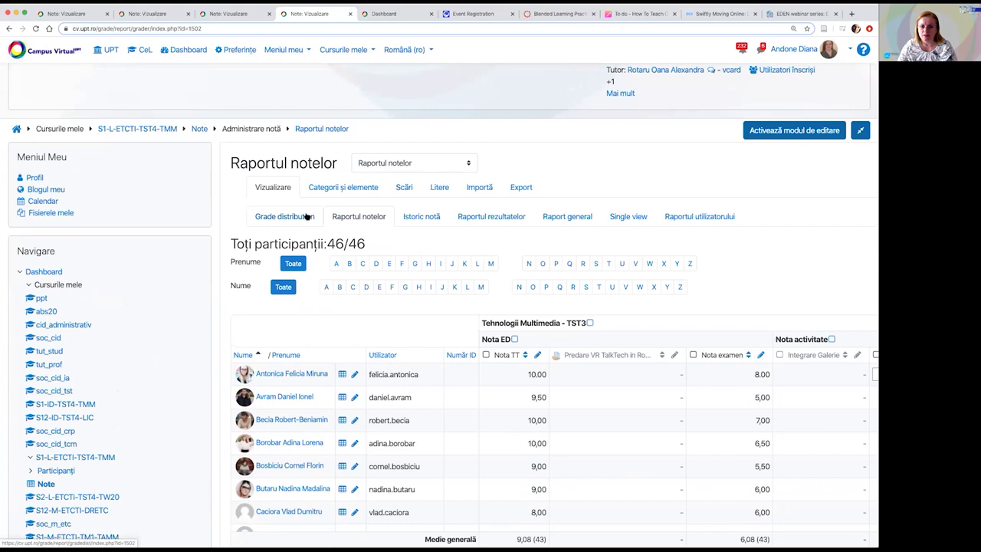
{"action": "scroll", "coordinate": [490, 350], "scroll_direction": "down", "scroll_amount": 3}
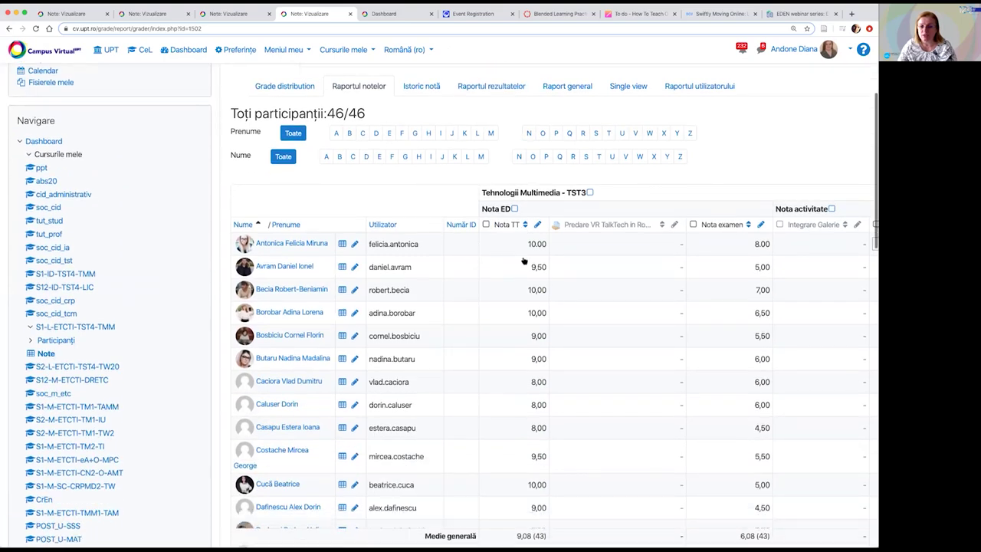
{"action": "scroll", "coordinate": [525, 337], "scroll_direction": "down", "scroll_amount": 1}
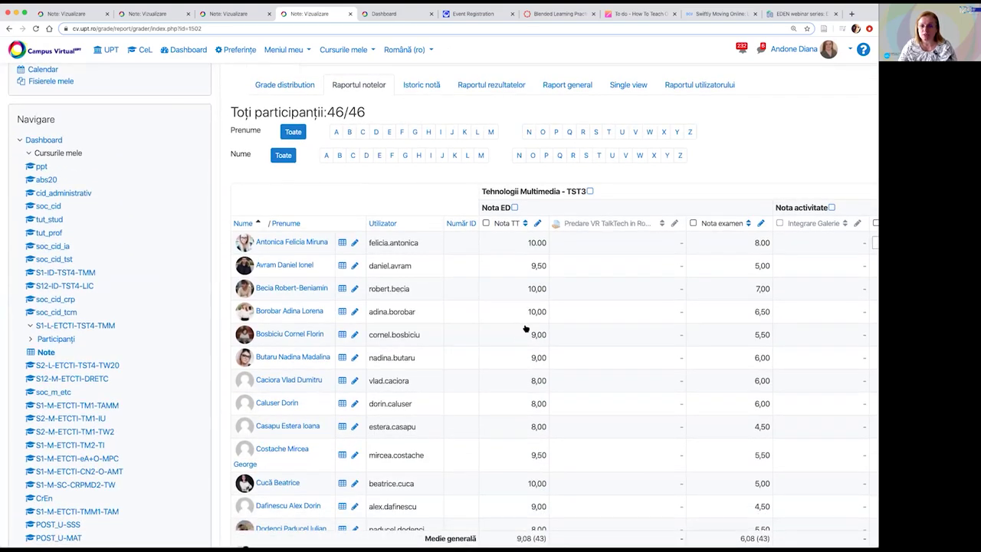
{"action": "scroll", "coordinate": [512, 314], "scroll_direction": "up", "scroll_amount": 3}
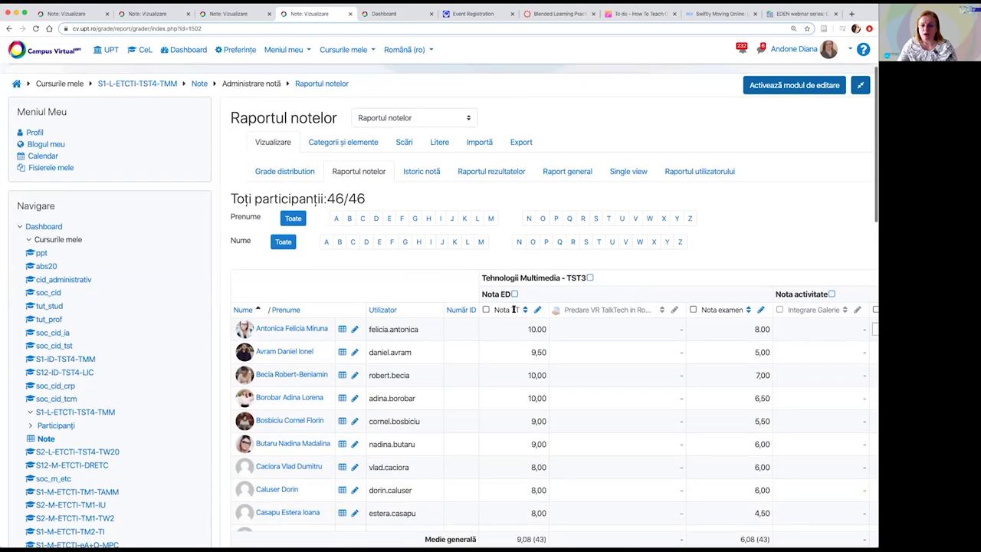
{"action": "scroll", "coordinate": [511, 317], "scroll_direction": "down", "scroll_amount": 3}
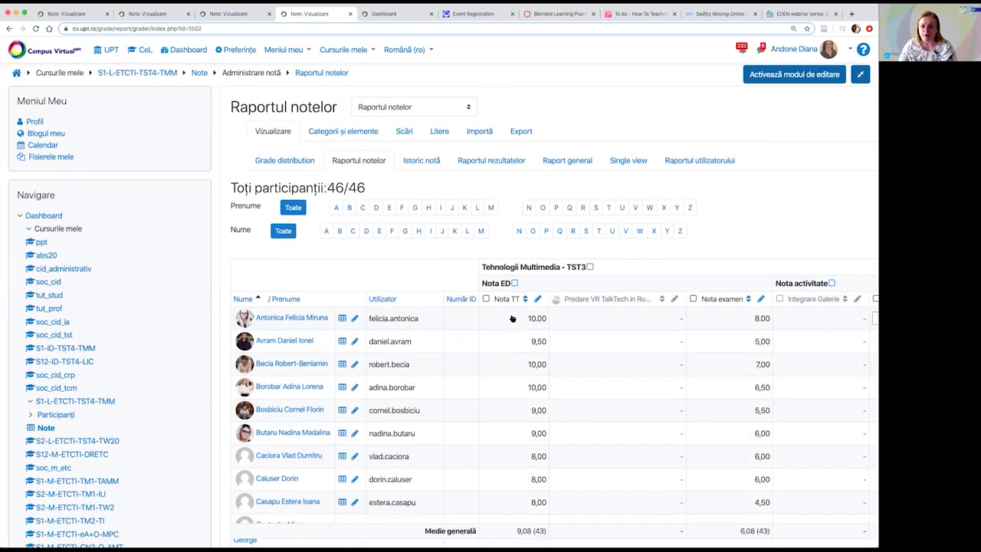
{"action": "scroll", "coordinate": [512, 318], "scroll_direction": "down", "scroll_amount": 3}
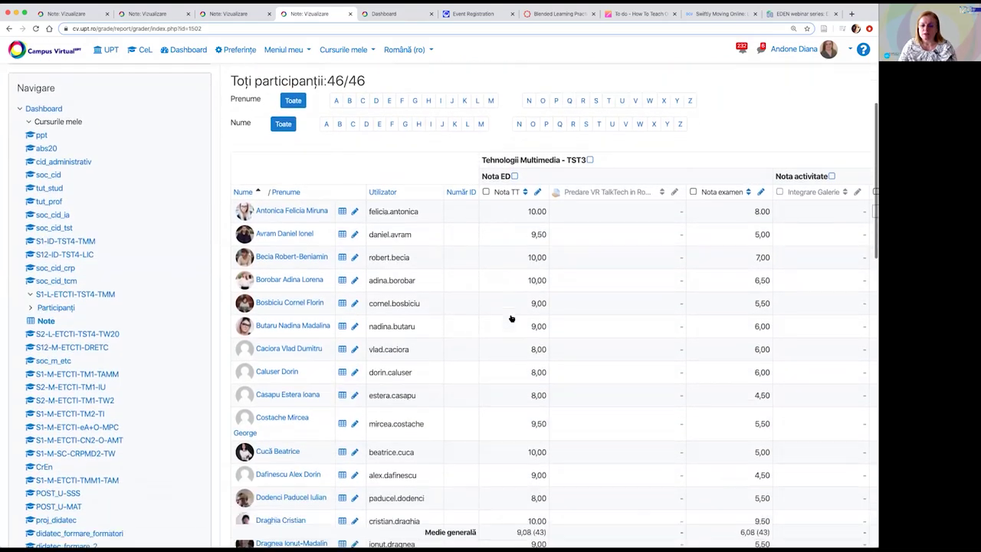
{"action": "scroll", "coordinate": [521, 319], "scroll_direction": "right", "scroll_amount": 5}
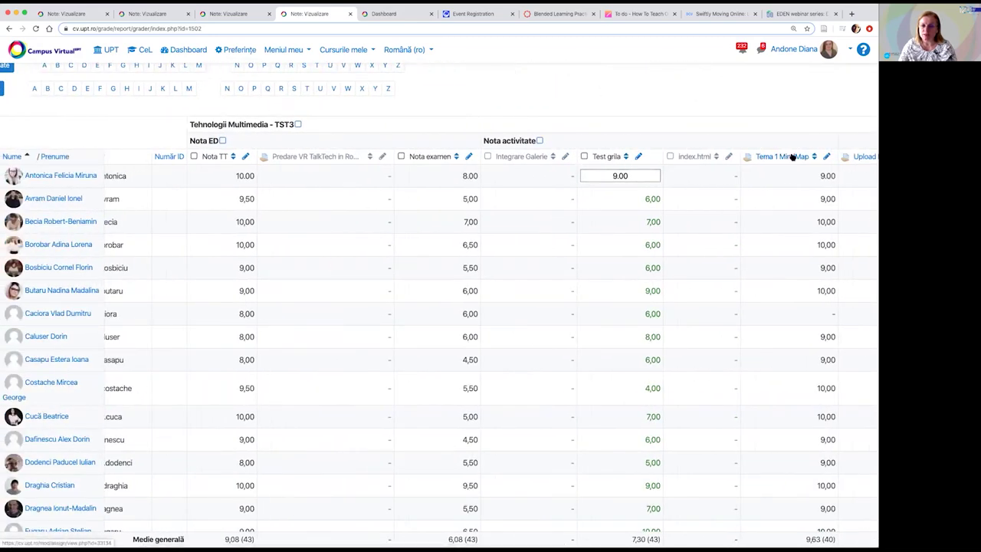
{"action": "scroll", "coordinate": [728, 159], "scroll_direction": "right", "scroll_amount": 3}
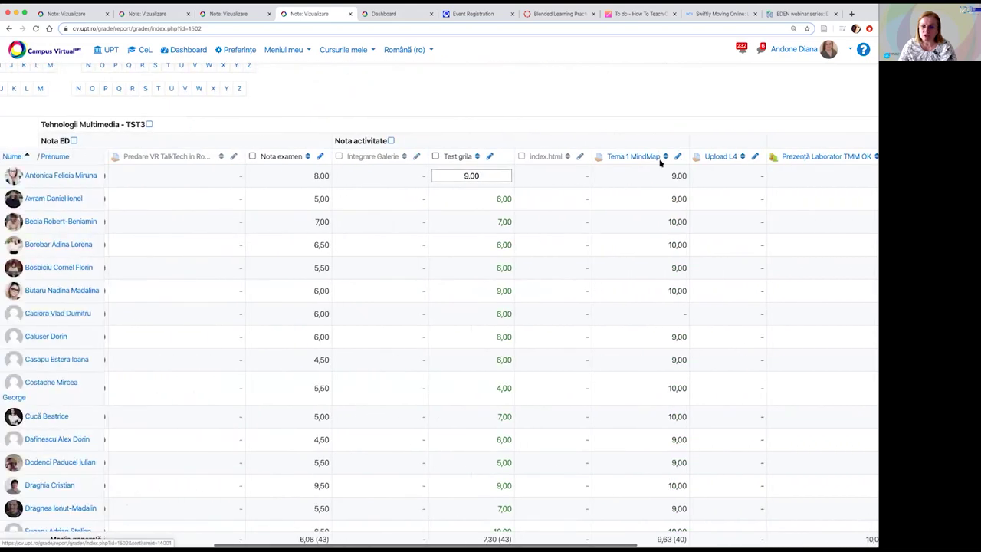
{"action": "scroll", "coordinate": [618, 160], "scroll_direction": "left", "scroll_amount": 5}
{"action": "scroll", "coordinate": [581, 164], "scroll_direction": "left", "scroll_amount": 2}
{"action": "scroll", "coordinate": [581, 163], "scroll_direction": "up", "scroll_amount": 5}
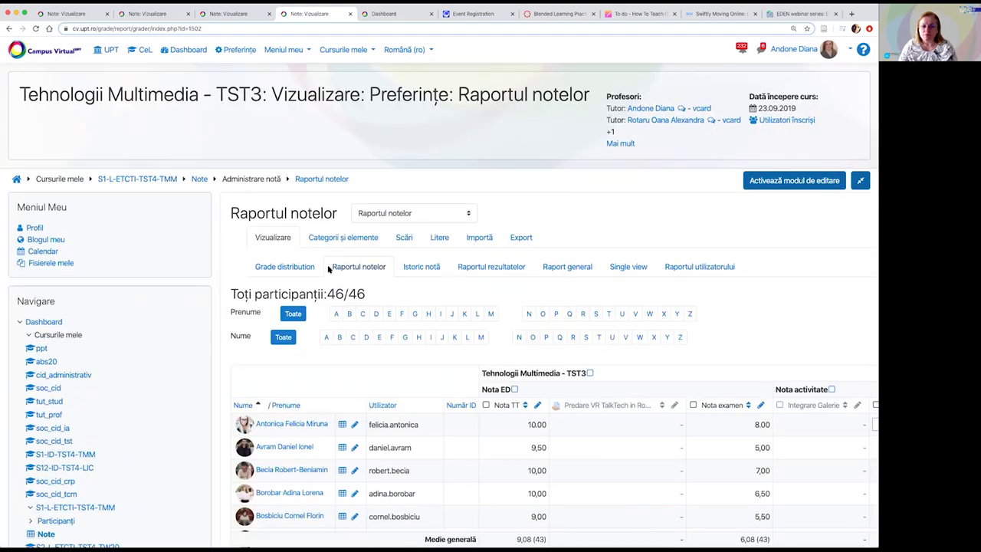
Open the Grade distribution report, choose Nota examen as the grading column, and examine its chart and letter boundaries
{"action": "scroll", "coordinate": [340, 265], "scroll_direction": "right", "scroll_amount": 1}
{"action": "left_click", "coordinate": [283, 267]}
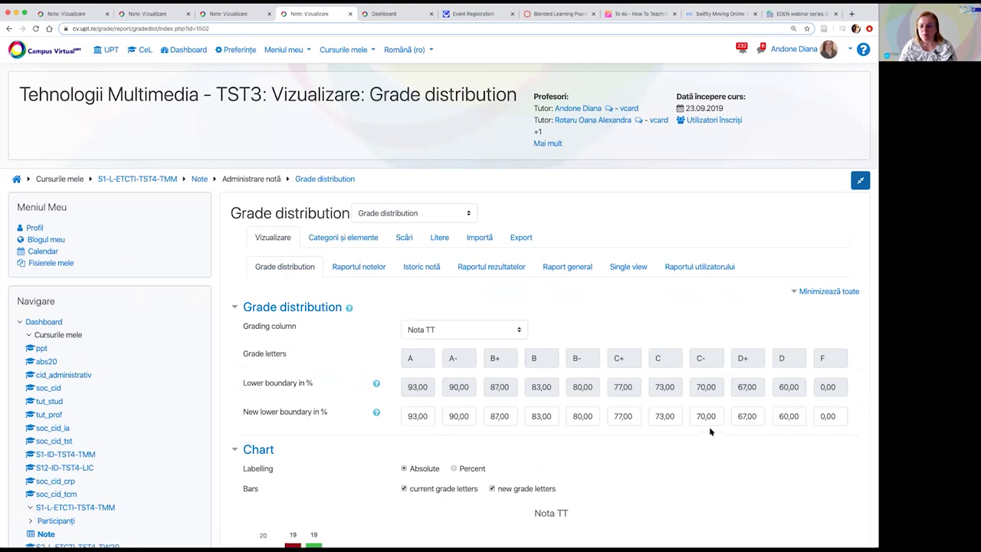
{"action": "scroll", "coordinate": [624, 416], "scroll_direction": "down", "scroll_amount": 1}
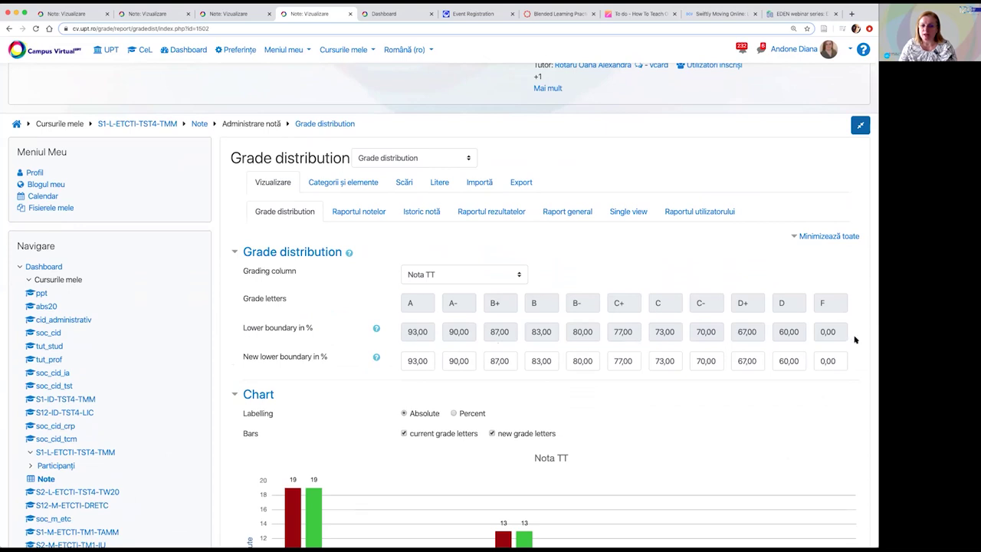
{"action": "left_click", "coordinate": [506, 279]}
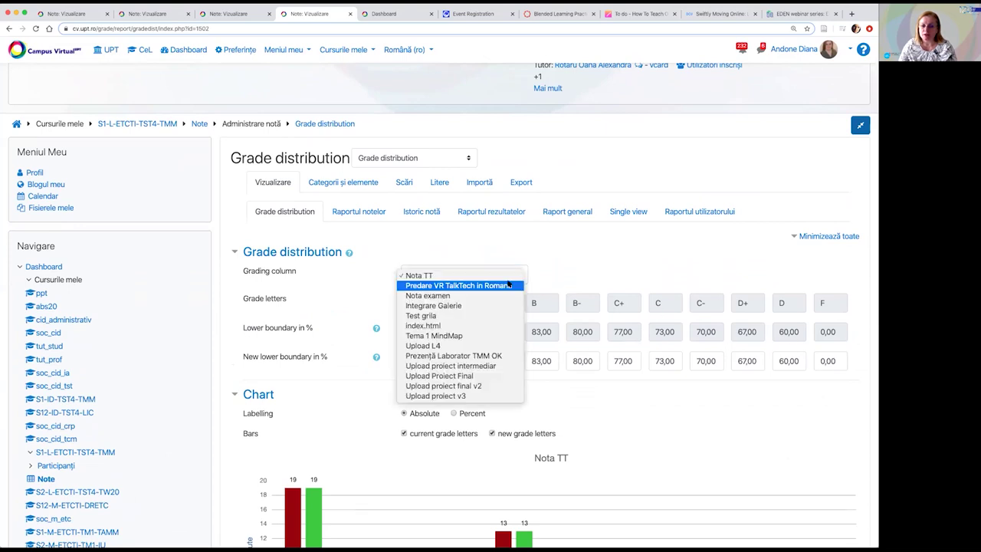
{"action": "left_click", "coordinate": [433, 295]}
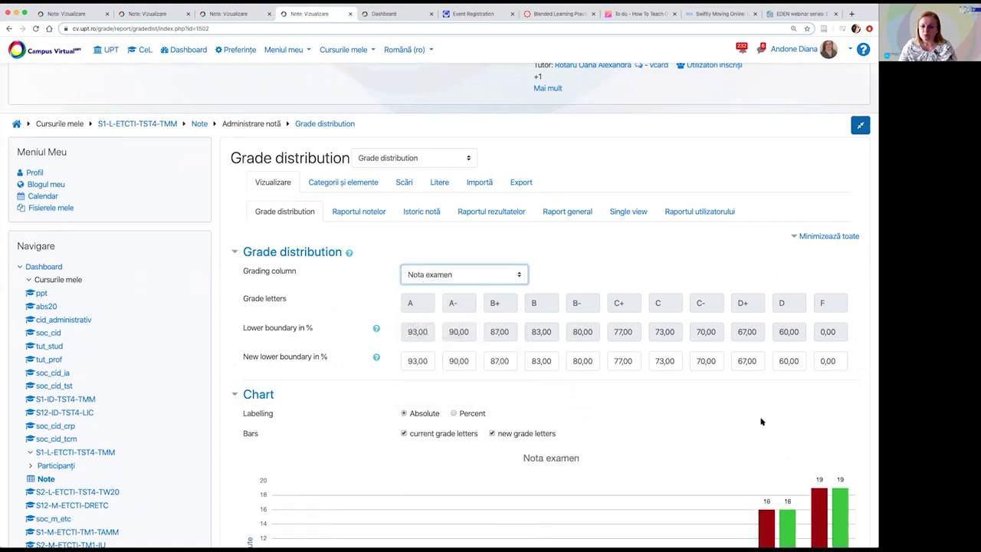
{"action": "scroll", "coordinate": [762, 418], "scroll_direction": "down", "scroll_amount": 5}
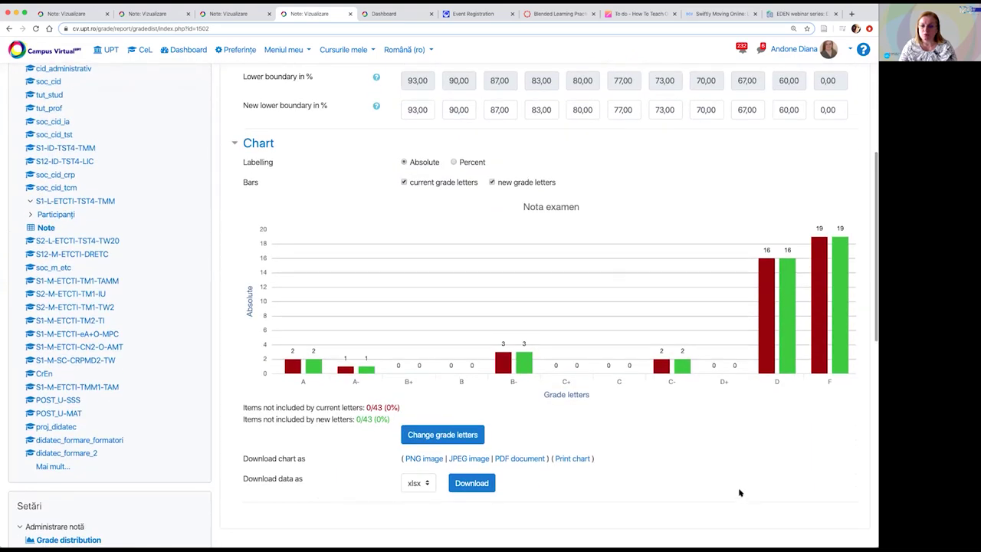
{"action": "scroll", "coordinate": [460, 211], "scroll_direction": "up", "scroll_amount": 4}
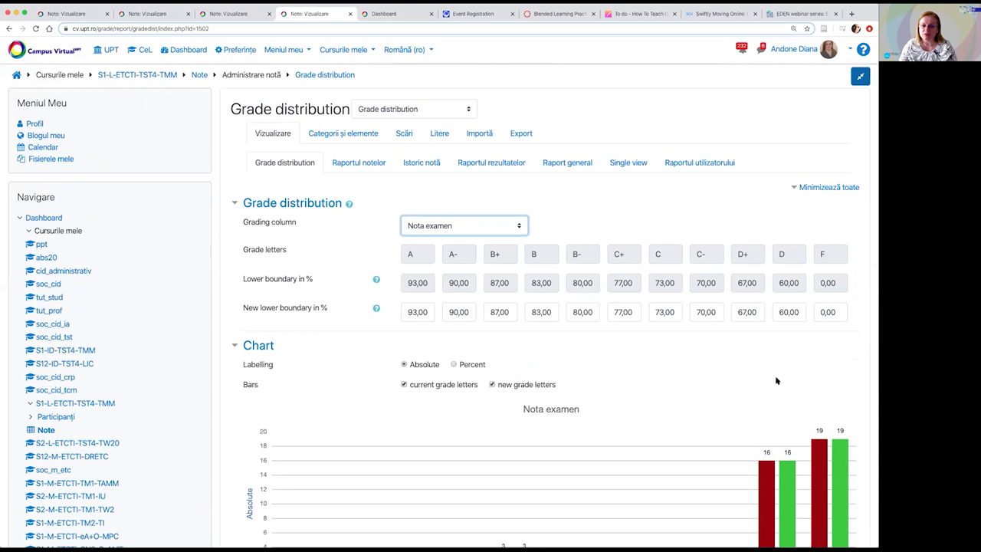
{"action": "scroll", "coordinate": [775, 376], "scroll_direction": "down", "scroll_amount": 4}
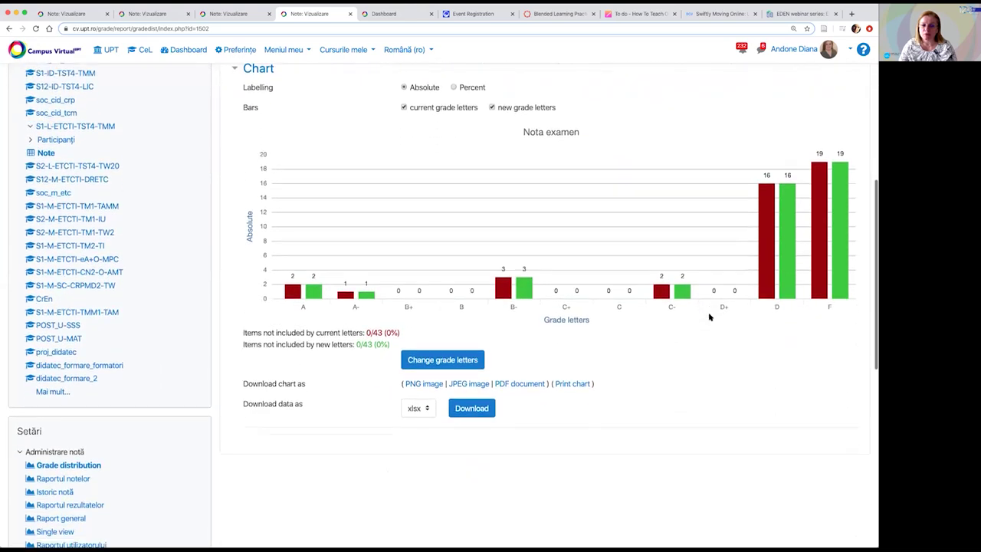
{"action": "scroll", "coordinate": [708, 314], "scroll_direction": "up", "scroll_amount": 5}
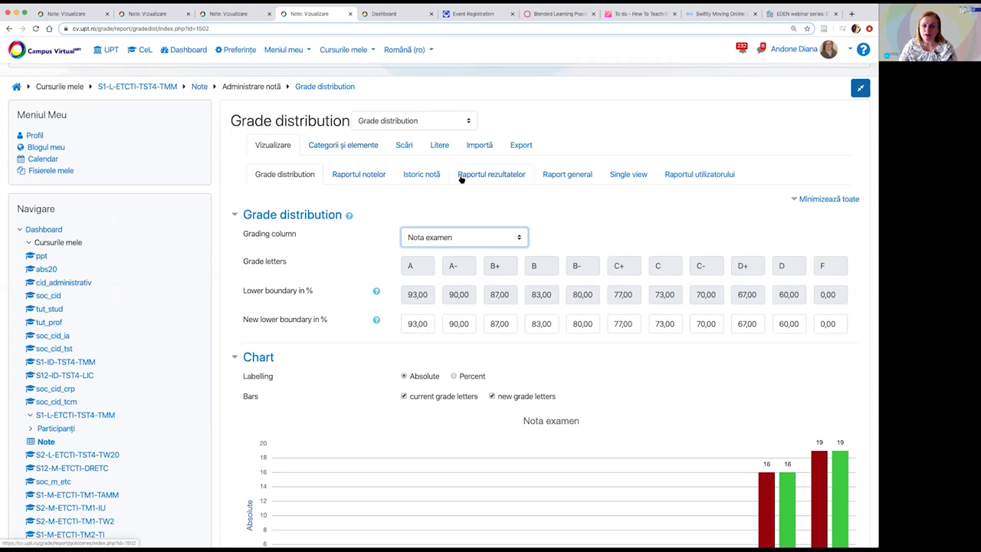
View the Tehnologii Multimedia - TST3 grade history filters and the outcomes report
{"action": "left_click", "coordinate": [411, 174]}
{"action": "left_click", "coordinate": [474, 147]}
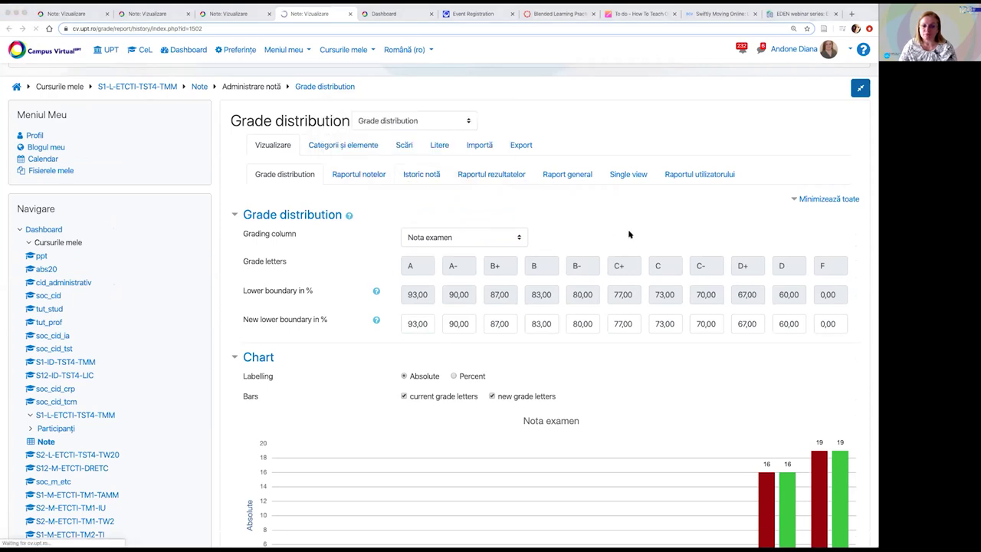
{"action": "scroll", "coordinate": [628, 233], "scroll_direction": "down", "scroll_amount": 2}
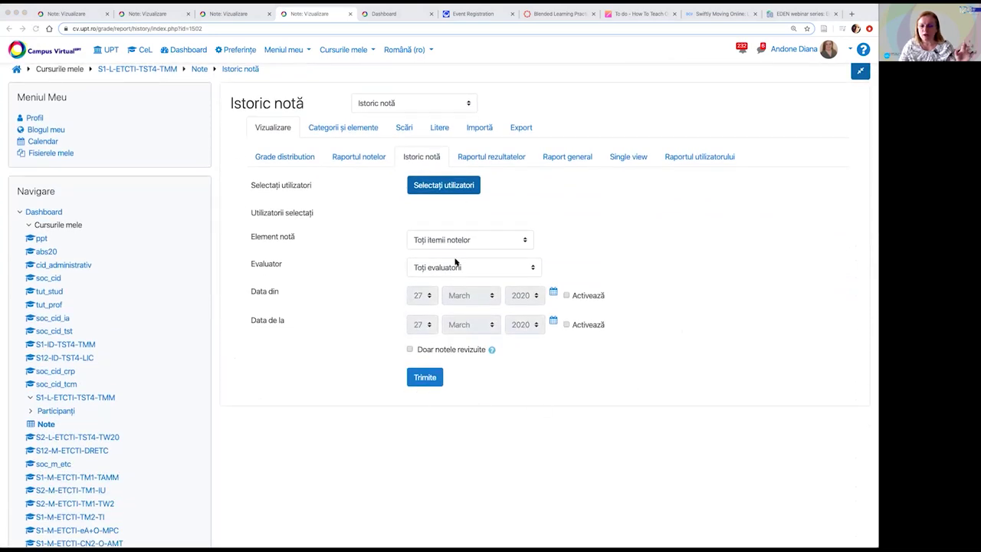
{"action": "left_click", "coordinate": [497, 157]}
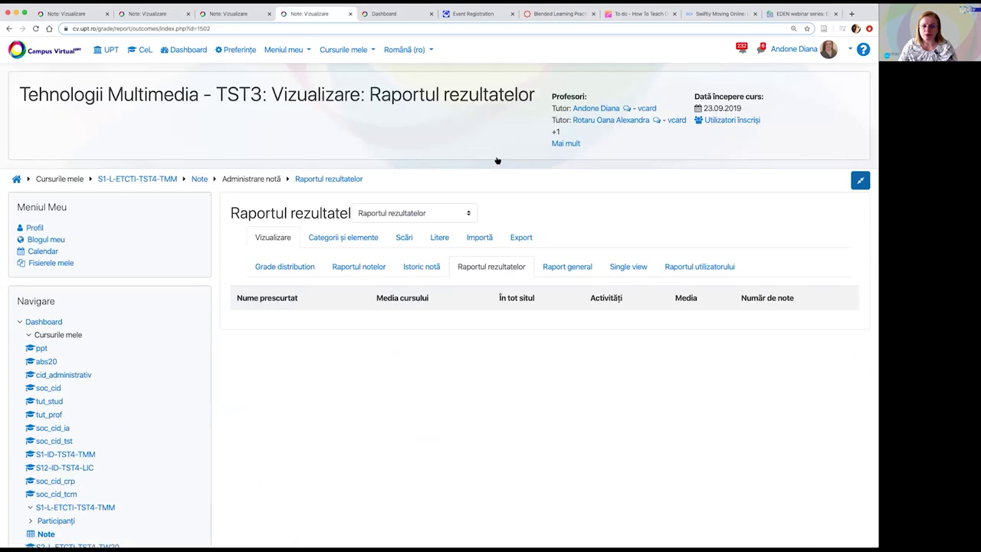
{"action": "scroll", "coordinate": [530, 195], "scroll_direction": "down", "scroll_amount": 3}
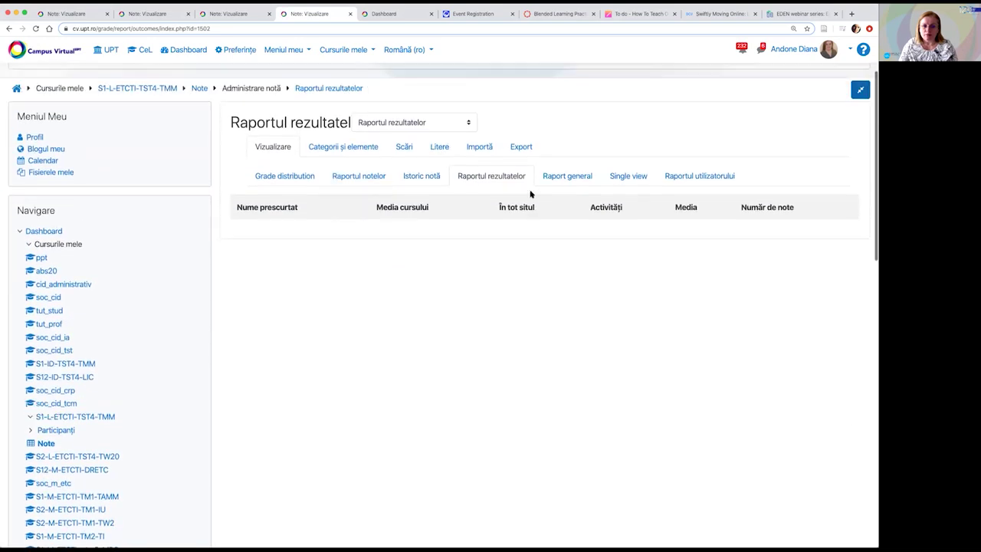
Open the Excel spreadsheet export for the course grades and review the list of grade items to include
{"action": "scroll", "coordinate": [530, 195], "scroll_direction": "up", "scroll_amount": 1}
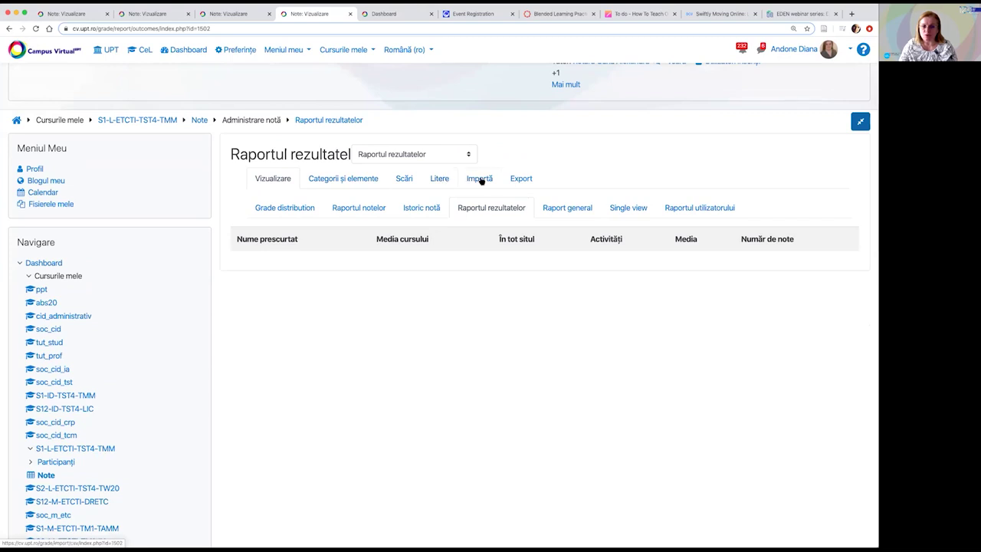
{"action": "left_click", "coordinate": [521, 179]}
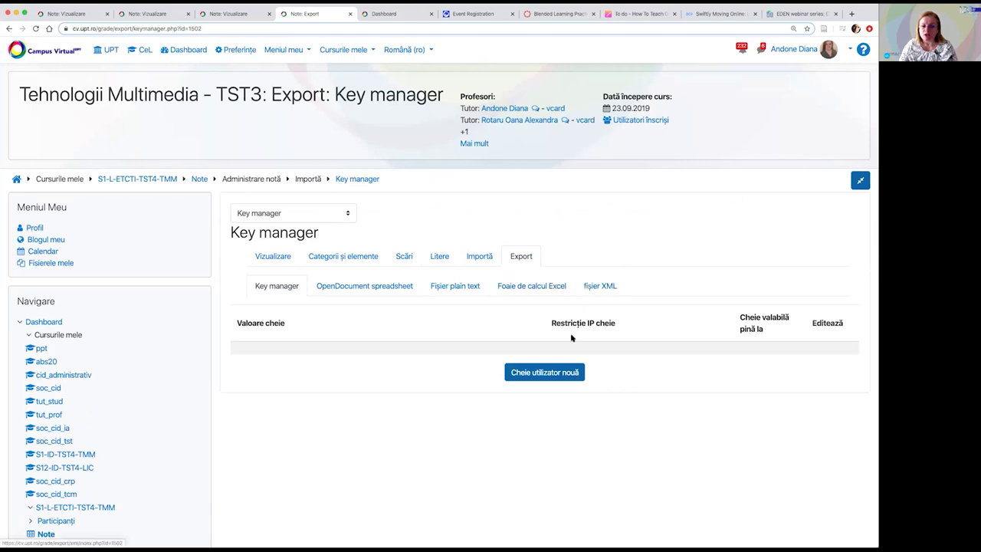
{"action": "scroll", "coordinate": [591, 332], "scroll_direction": "down", "scroll_amount": 2}
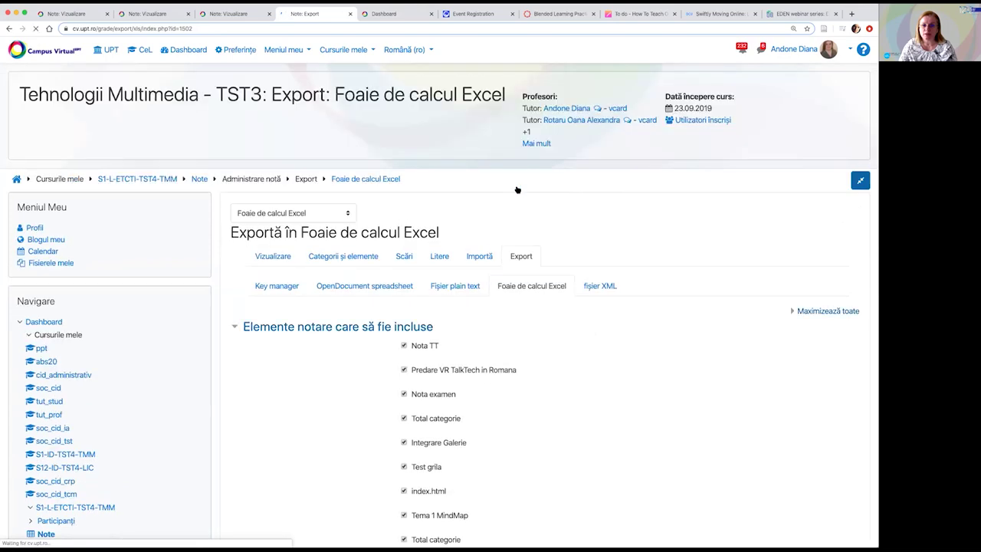
{"action": "scroll", "coordinate": [518, 189], "scroll_direction": "down", "scroll_amount": 2}
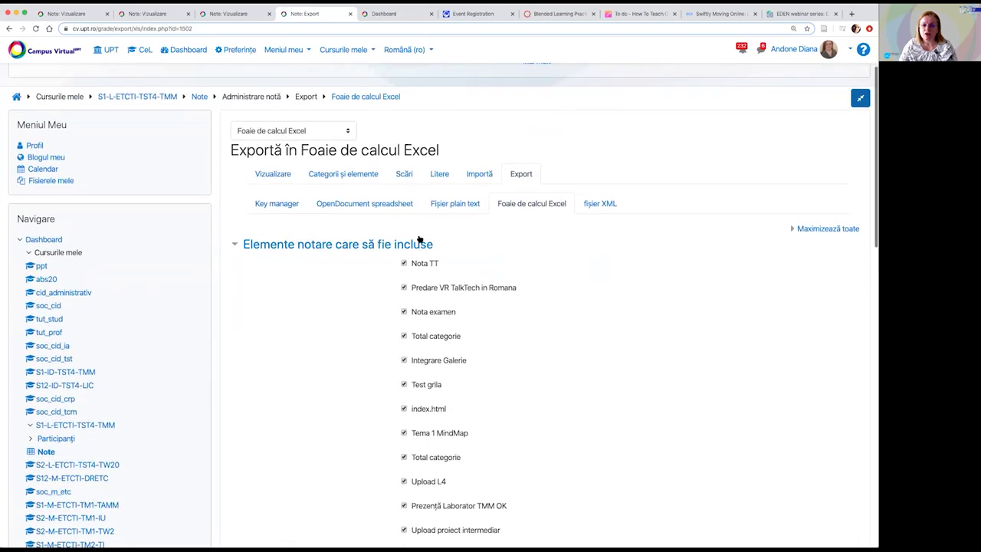
{"action": "scroll", "coordinate": [606, 253], "scroll_direction": "down", "scroll_amount": 1}
{"action": "scroll", "coordinate": [601, 253], "scroll_direction": "down", "scroll_amount": 1}
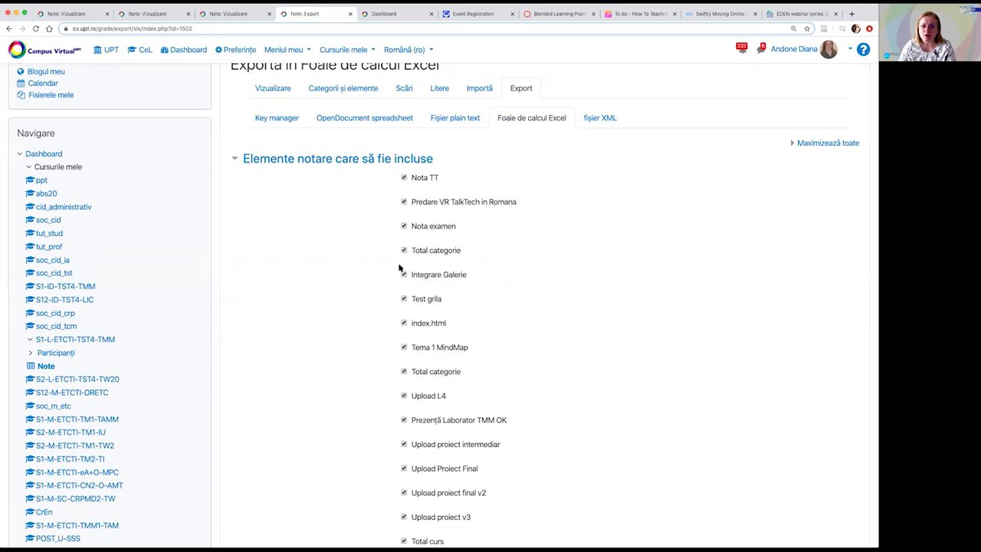
{"action": "scroll", "coordinate": [531, 341], "scroll_direction": "down", "scroll_amount": 1}
{"action": "scroll", "coordinate": [519, 320], "scroll_direction": "down", "scroll_amount": 6}
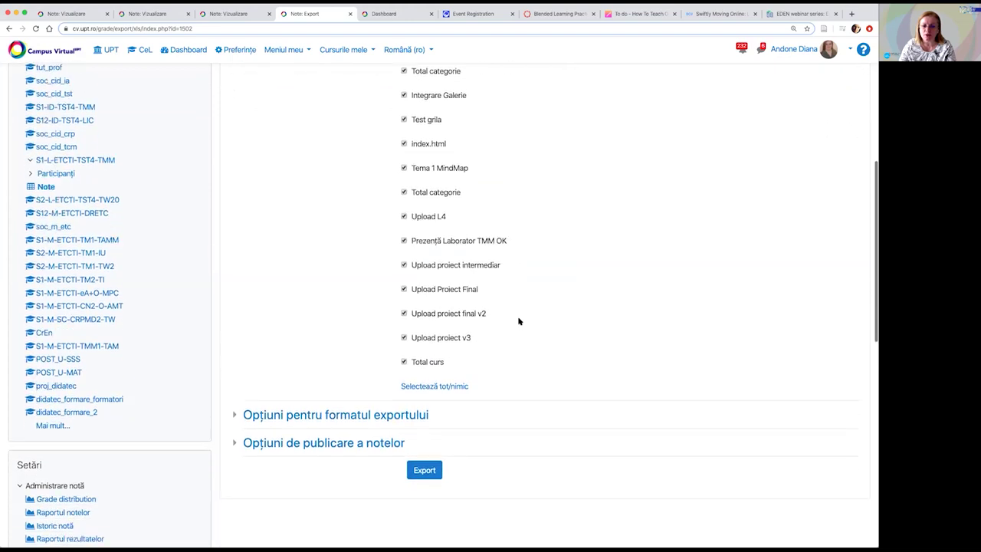
{"action": "scroll", "coordinate": [518, 322], "scroll_direction": "down", "scroll_amount": 1}
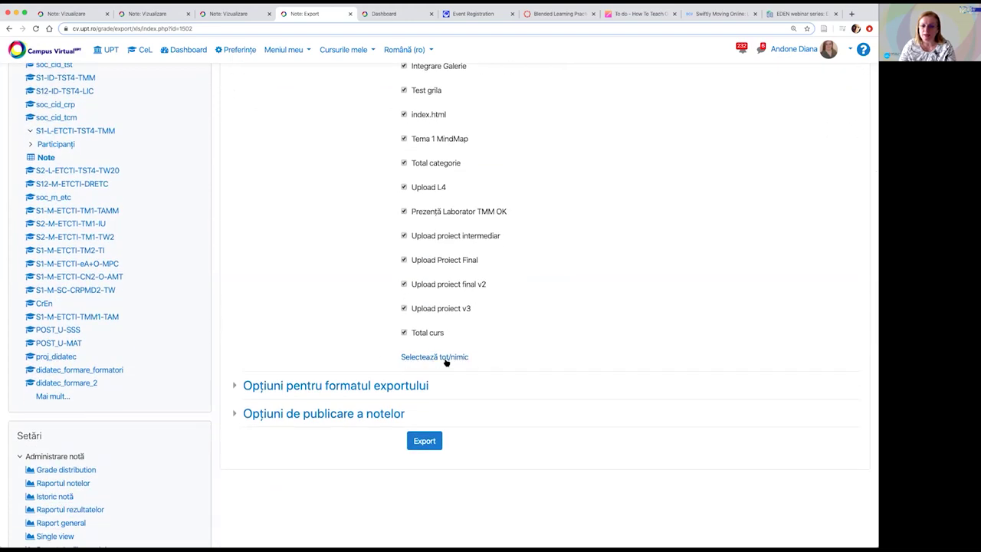
Expand the export format and grade publishing options, and export the grades as an Excel spreadsheet
{"action": "left_click", "coordinate": [381, 385]}
{"action": "scroll", "coordinate": [542, 335], "scroll_direction": "down", "scroll_amount": 3}
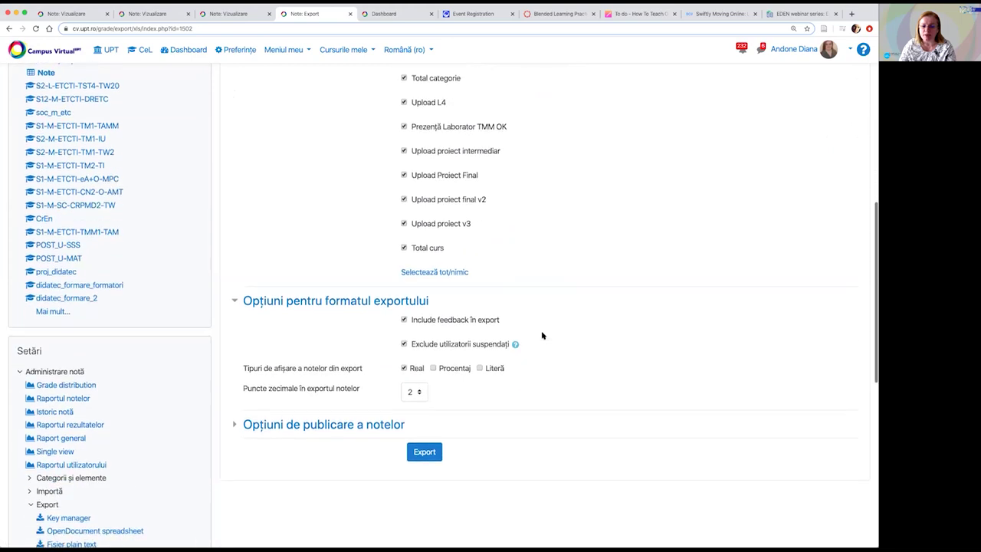
{"action": "scroll", "coordinate": [541, 335], "scroll_direction": "down", "scroll_amount": 3}
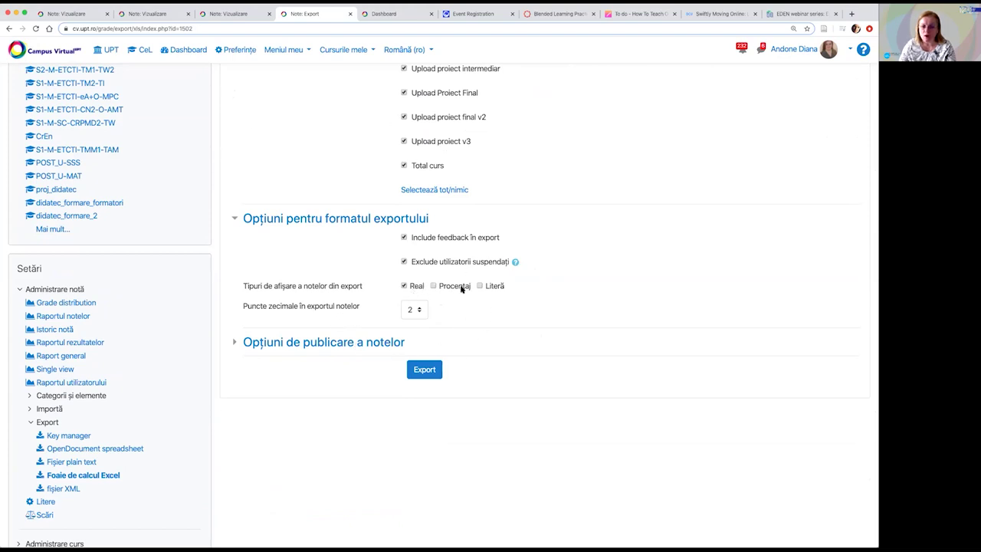
{"action": "left_click", "coordinate": [373, 345]}
{"action": "scroll", "coordinate": [522, 291], "scroll_direction": "down", "scroll_amount": 2}
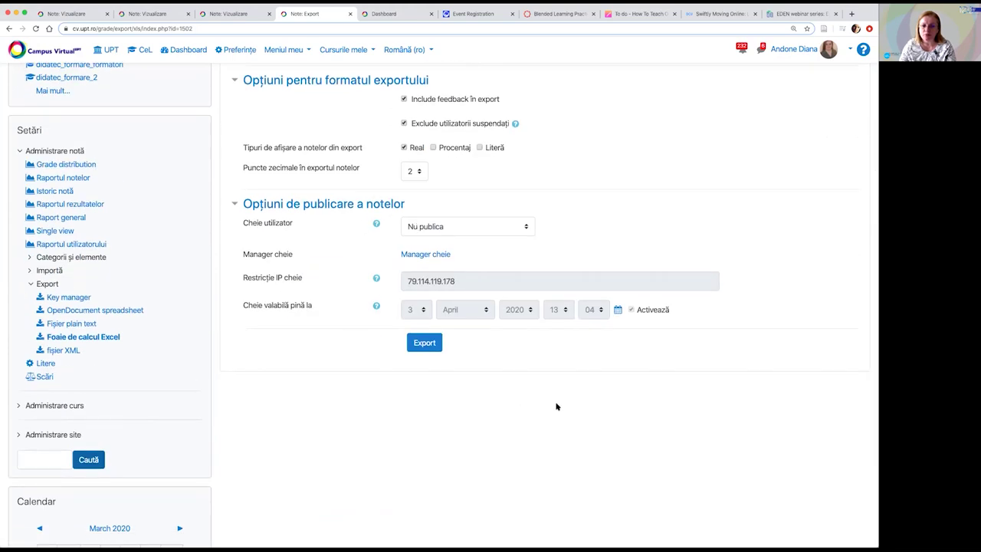
{"action": "left_click", "coordinate": [424, 344]}
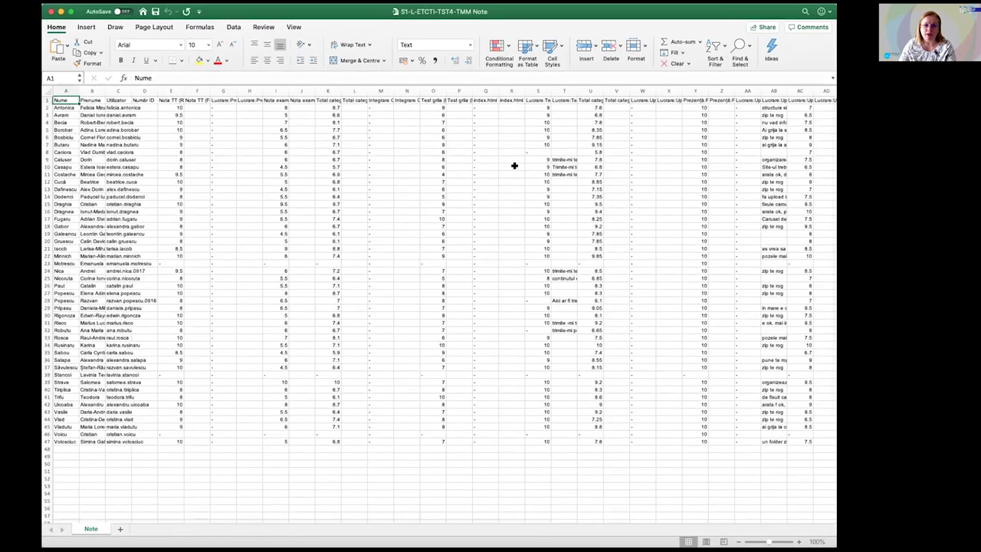
Select feedback cell AB2 in the exported workbook, widen column AB, and show the workbook full screen
{"action": "left_click", "coordinate": [773, 107]}
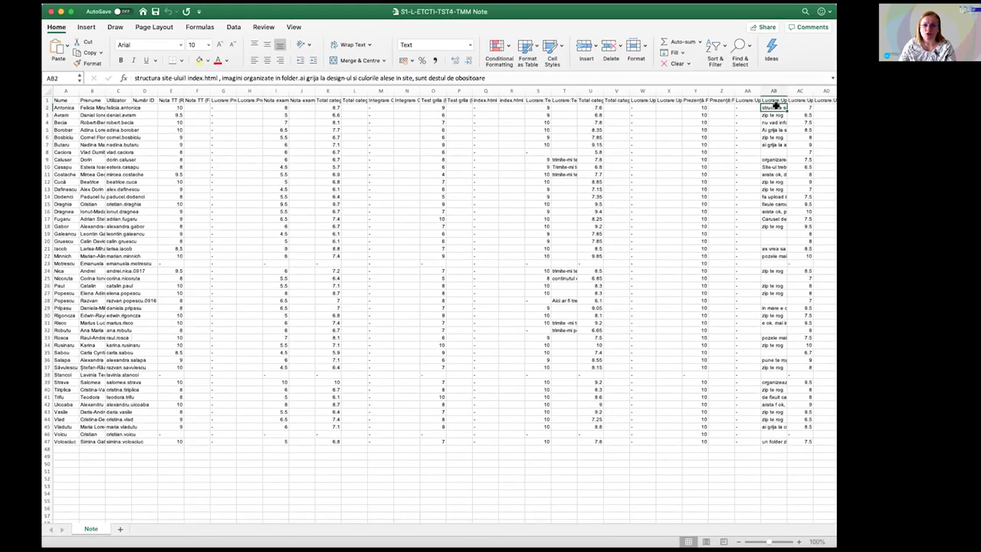
{"action": "left_click_drag", "start_coordinate": [787, 91], "coordinate": [834, 90]}
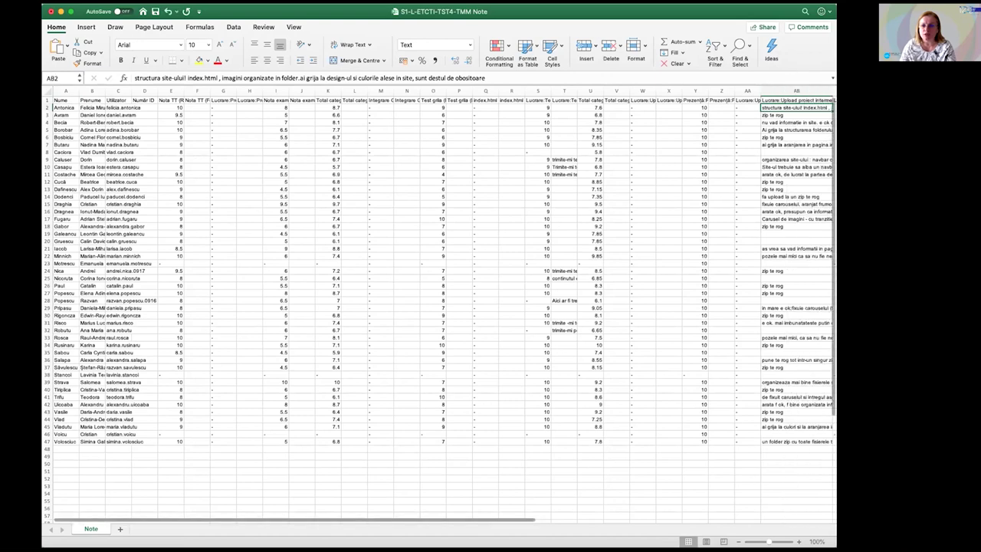
{"action": "key", "text": "ctrl+super+f"}
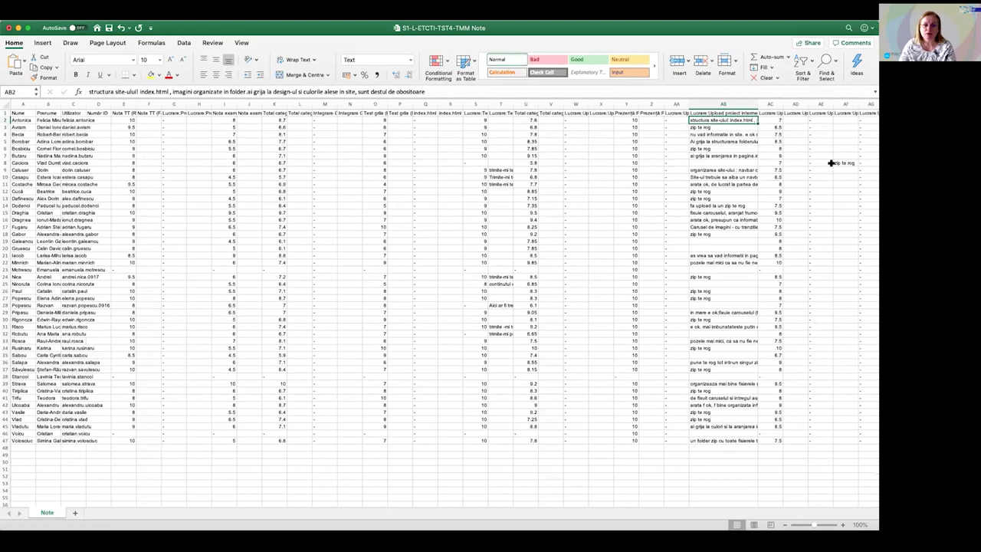
Review the exported grade and feedback columns across the Note sheet, up to Total curs and the download date
{"action": "scroll", "coordinate": [758, 150], "scroll_direction": "right", "scroll_amount": 1}
{"action": "scroll", "coordinate": [759, 150], "scroll_direction": "right", "scroll_amount": 10}
{"action": "scroll", "coordinate": [578, 129], "scroll_direction": "left", "scroll_amount": 5}
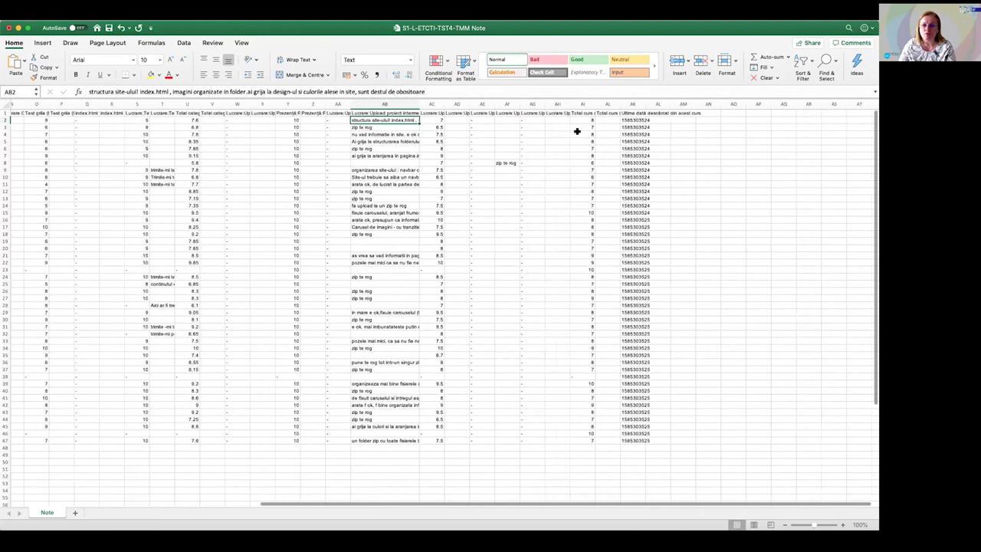
{"action": "scroll", "coordinate": [578, 129], "scroll_direction": "right", "scroll_amount": 7}
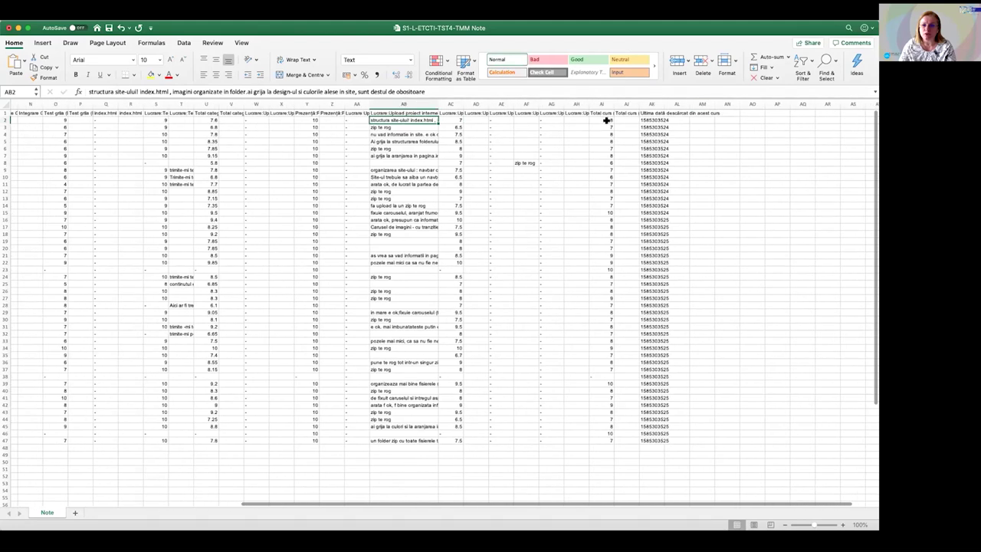
{"action": "scroll", "coordinate": [600, 151], "scroll_direction": "left", "scroll_amount": 13}
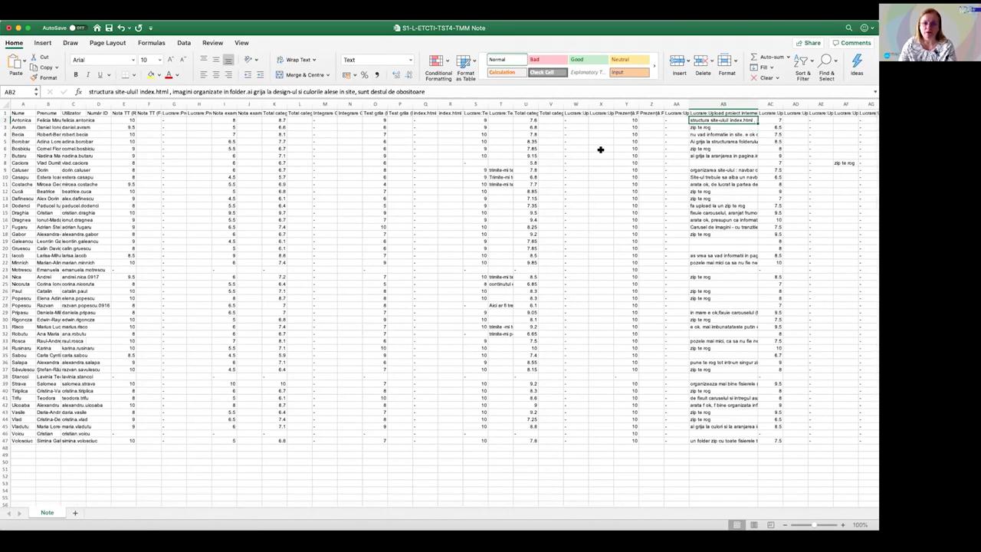
{"action": "scroll", "coordinate": [600, 149], "scroll_direction": "left", "scroll_amount": 2}
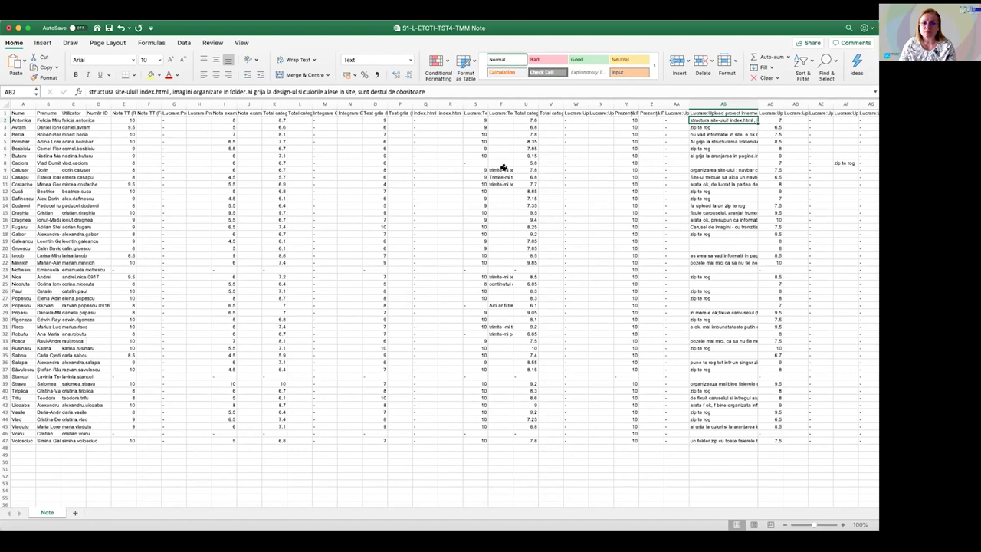
{"action": "left_click", "coordinate": [534, 120]}
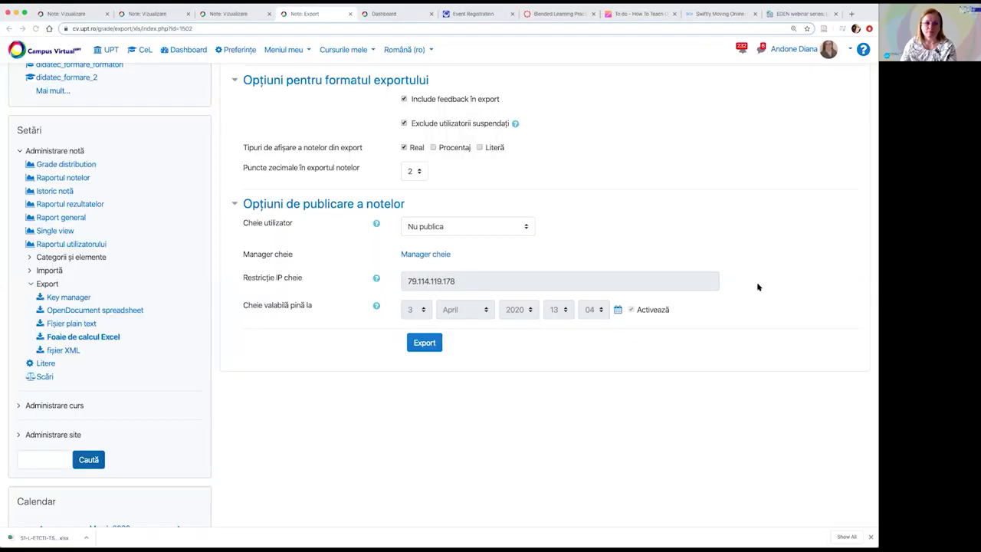
Return to Campus Virtual, review the Excel export options, and look over the OpenDocument spreadsheet export
{"action": "scroll", "coordinate": [290, 187], "scroll_direction": "up", "scroll_amount": 10}
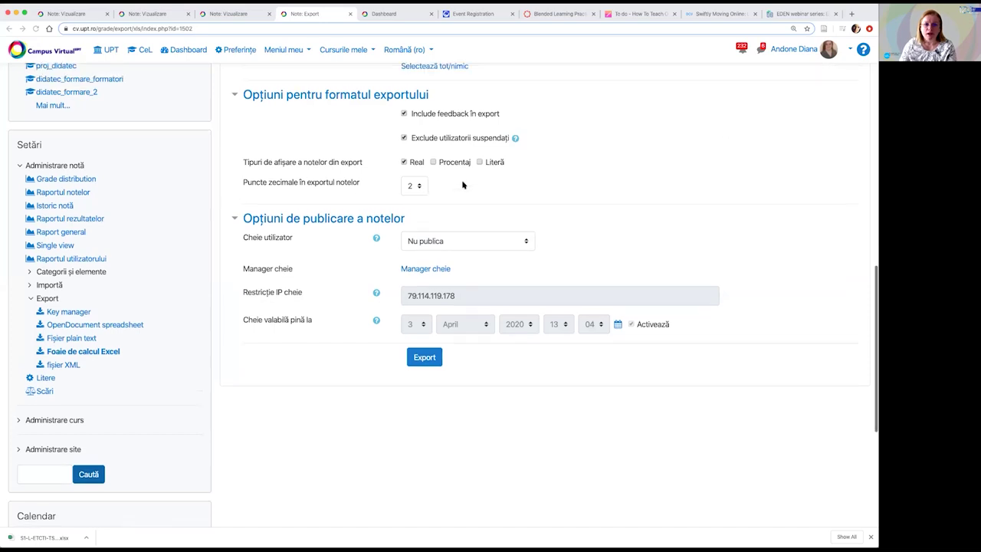
{"action": "scroll", "coordinate": [467, 198], "scroll_direction": "down", "scroll_amount": 5}
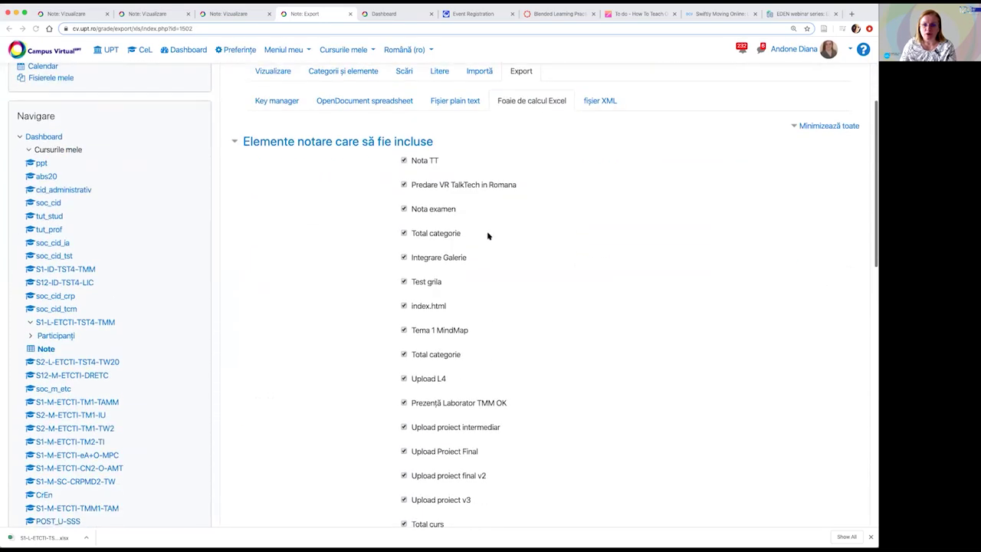
{"action": "scroll", "coordinate": [433, 179], "scroll_direction": "up", "scroll_amount": 3}
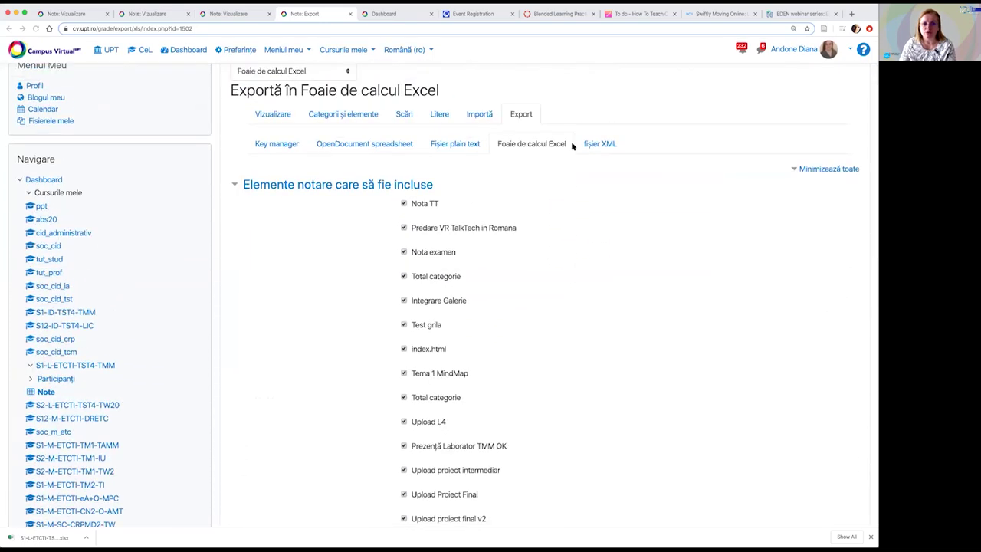
{"action": "left_click", "coordinate": [381, 146]}
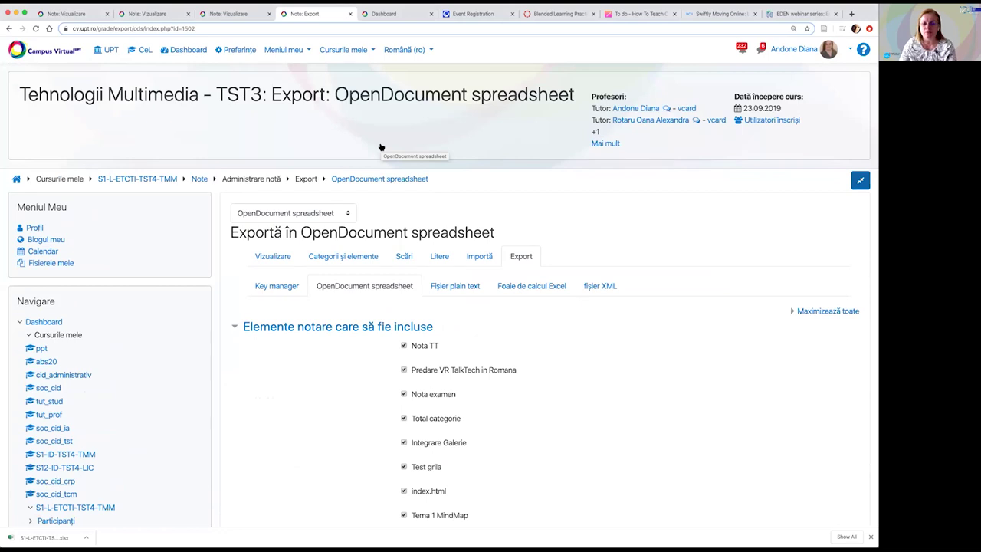
{"action": "scroll", "coordinate": [566, 175], "scroll_direction": "down", "scroll_amount": 3}
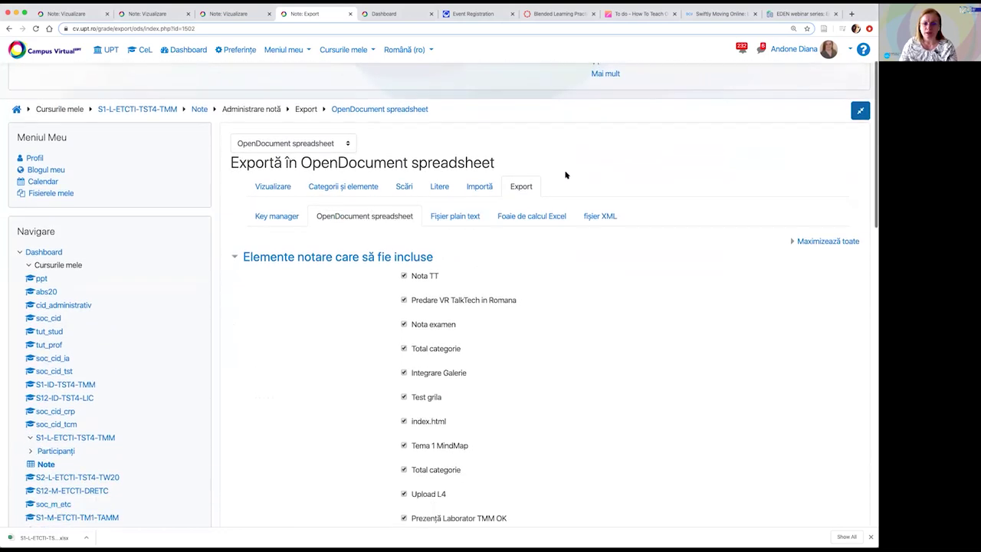
{"action": "scroll", "coordinate": [566, 175], "scroll_direction": "down", "scroll_amount": 2}
{"action": "scroll", "coordinate": [559, 178], "scroll_direction": "up", "scroll_amount": 2}
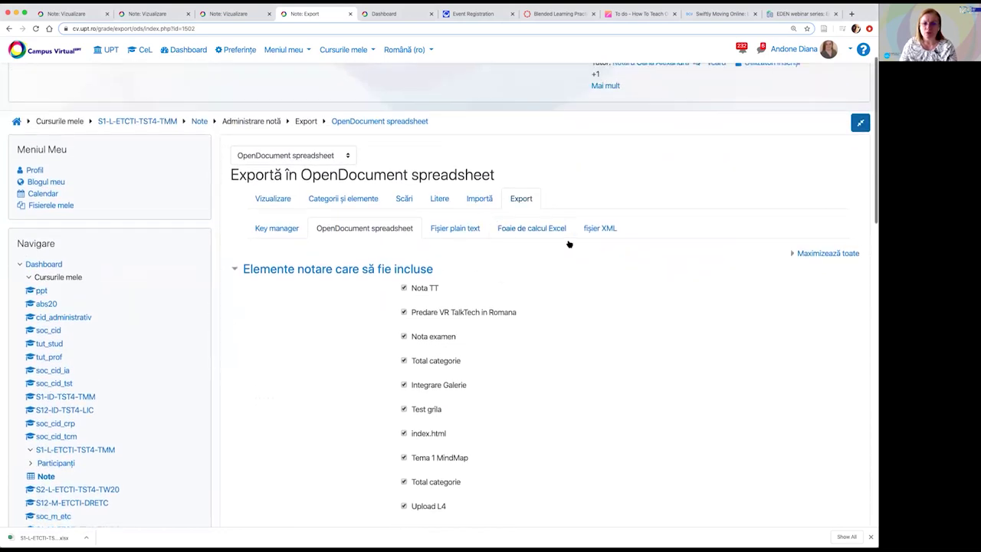
Leave the export pages and open the Raportul notelor grader report
{"action": "left_click", "coordinate": [528, 227]}
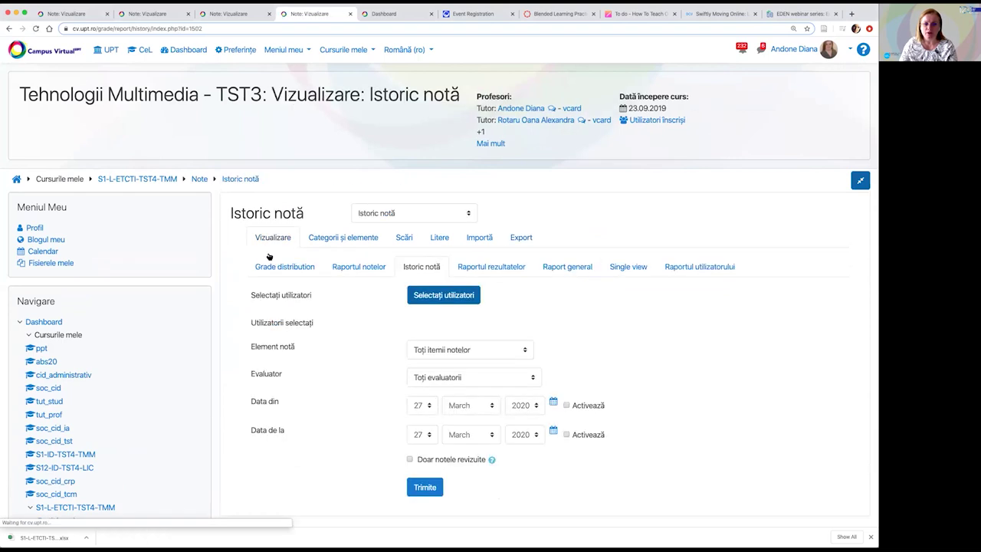
{"action": "scroll", "coordinate": [276, 230], "scroll_direction": "down", "scroll_amount": 3}
{"action": "left_click", "coordinate": [277, 163]}
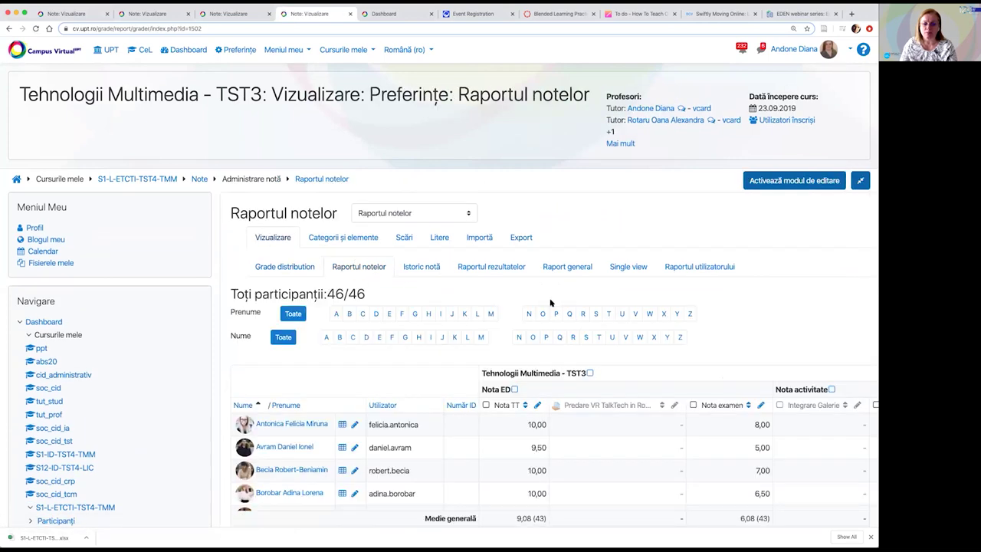
Examine the grader report's student rows and the Medie generală averages across all grade columns
{"action": "scroll", "coordinate": [552, 299], "scroll_direction": "down", "scroll_amount": 10}
{"action": "scroll", "coordinate": [577, 296], "scroll_direction": "down", "scroll_amount": 10}
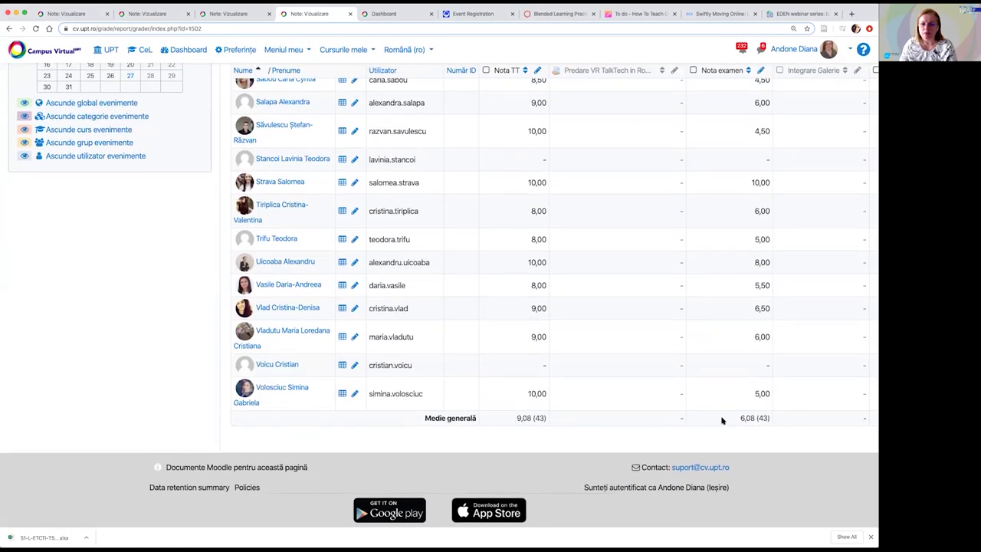
{"action": "scroll", "coordinate": [721, 420], "scroll_direction": "right", "scroll_amount": 10}
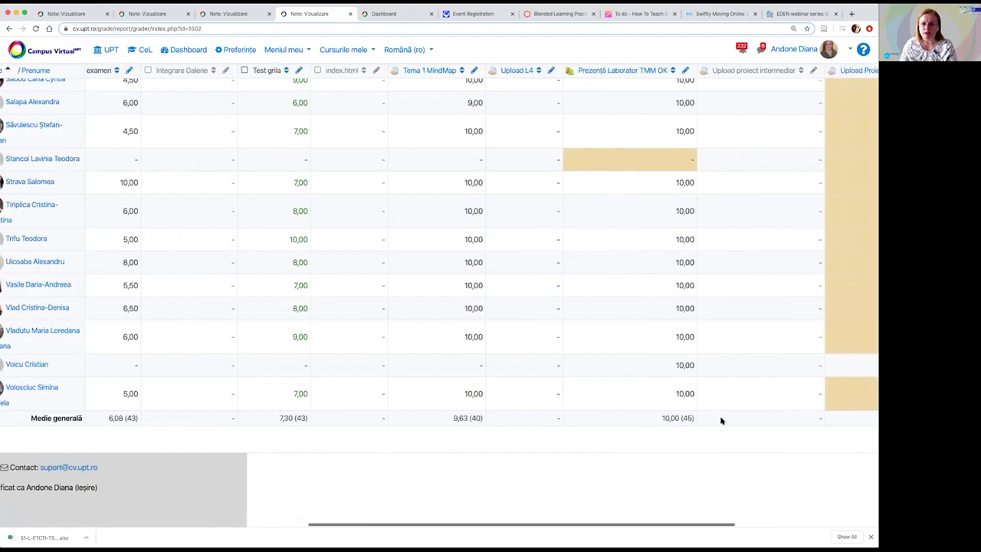
{"action": "scroll", "coordinate": [722, 421], "scroll_direction": "right", "scroll_amount": 10}
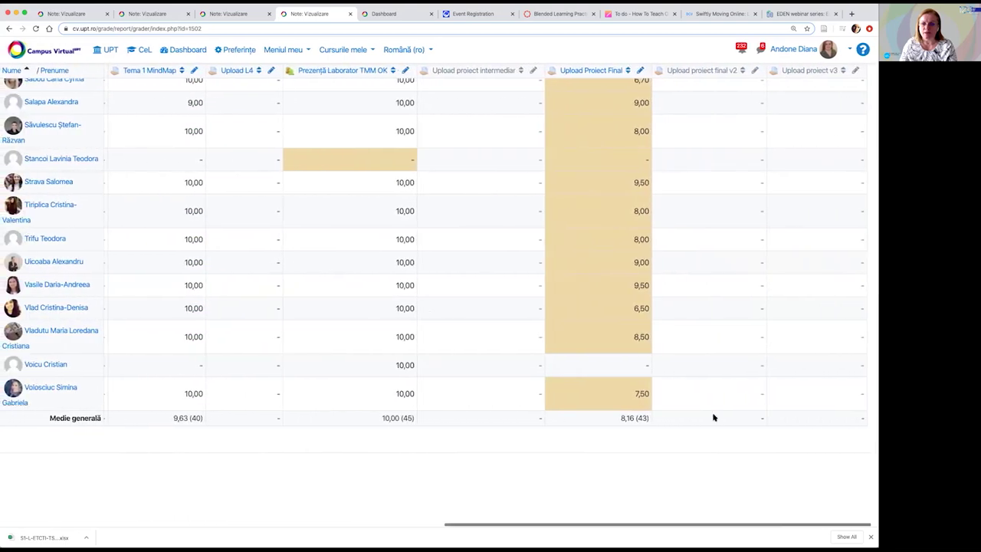
{"action": "scroll", "coordinate": [711, 417], "scroll_direction": "left", "scroll_amount": 10}
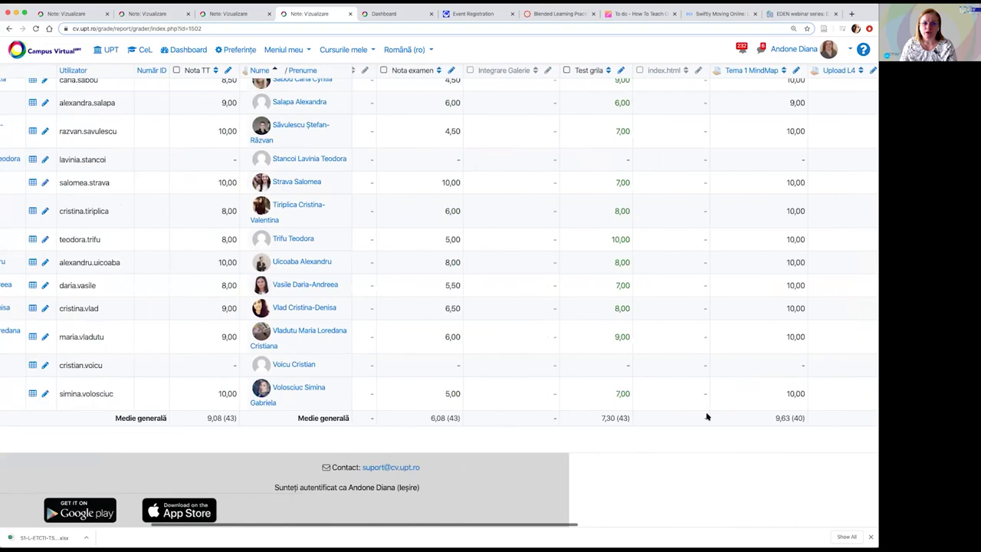
{"action": "scroll", "coordinate": [559, 373], "scroll_direction": "left", "scroll_amount": 10}
{"action": "scroll", "coordinate": [404, 284], "scroll_direction": "up", "scroll_amount": 15}
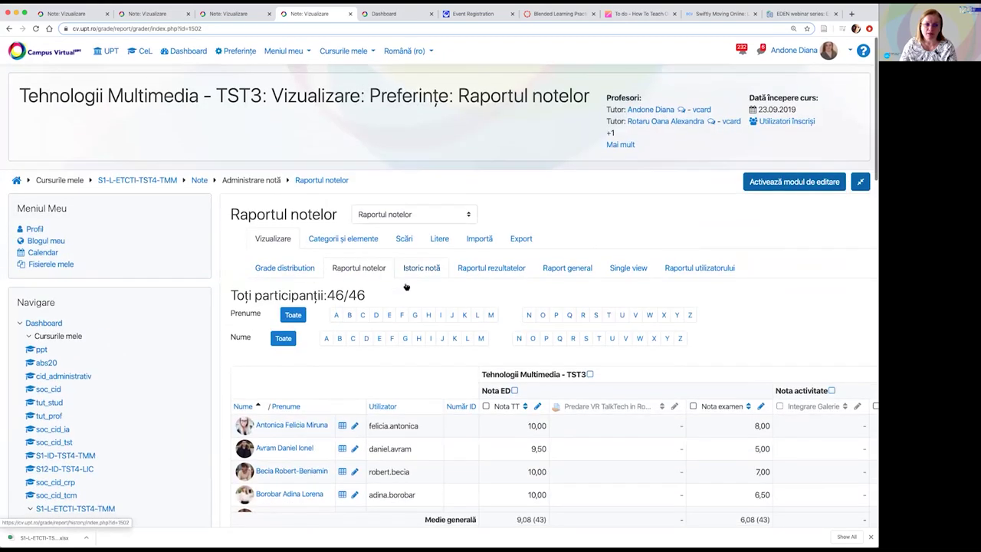
{"action": "scroll", "coordinate": [312, 267], "scroll_direction": "down", "scroll_amount": 3}
{"action": "scroll", "coordinate": [537, 222], "scroll_direction": "up", "scroll_amount": 3}
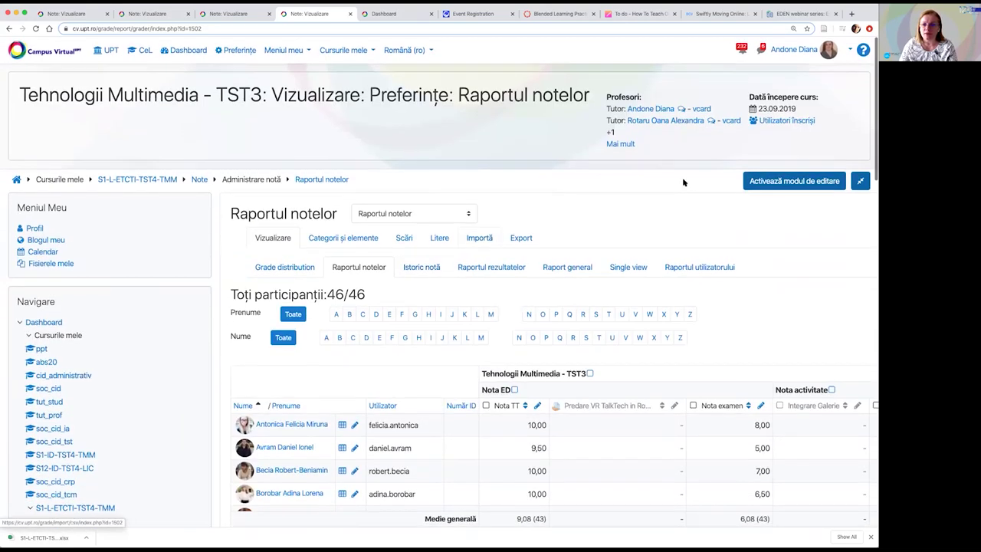
Open the role switching page for Tehnologii Multimedia - TST3 and switch to the Student role
{"action": "left_click", "coordinate": [850, 50]}
{"action": "left_click", "coordinate": [819, 184]}
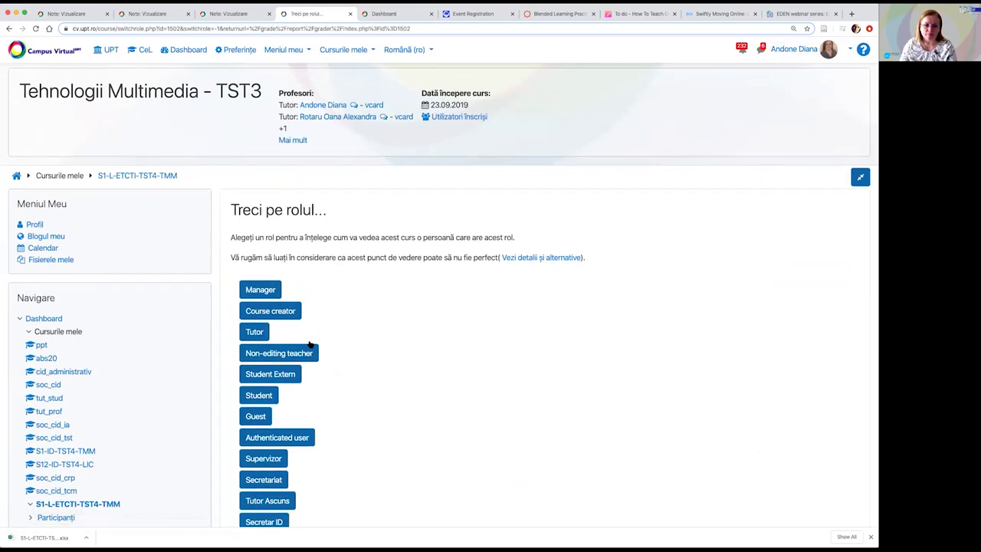
{"action": "scroll", "coordinate": [311, 350], "scroll_direction": "down", "scroll_amount": 3}
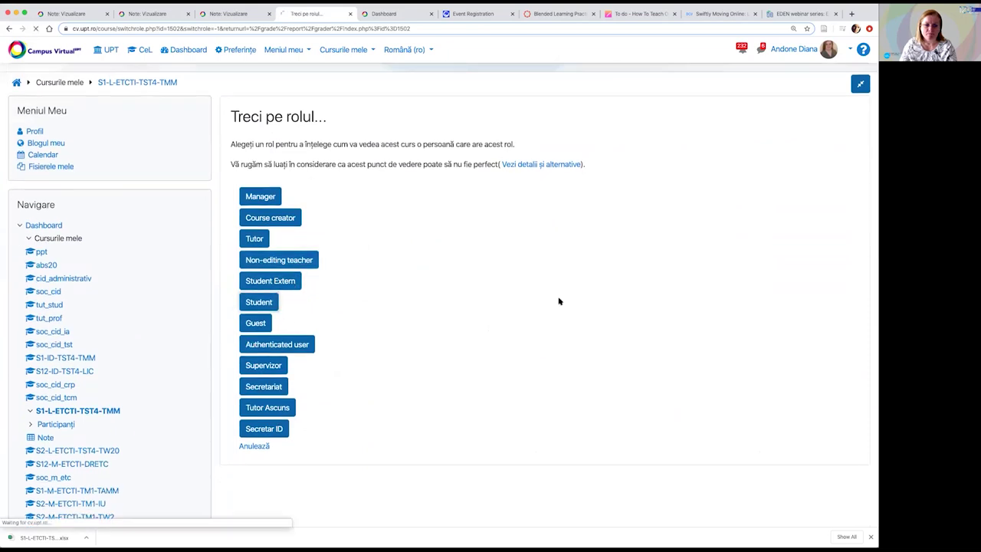